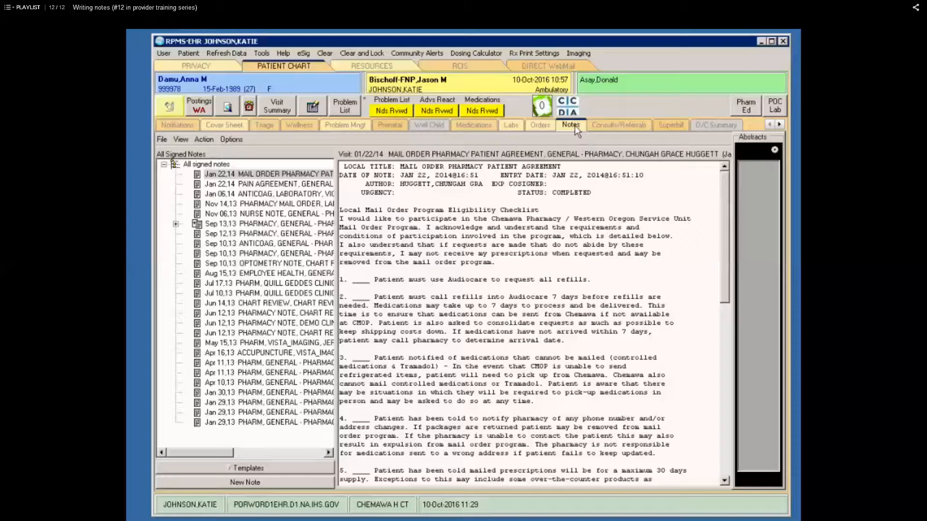
Start a new progress note and look through the list of available note titles
left_click(219, 482)
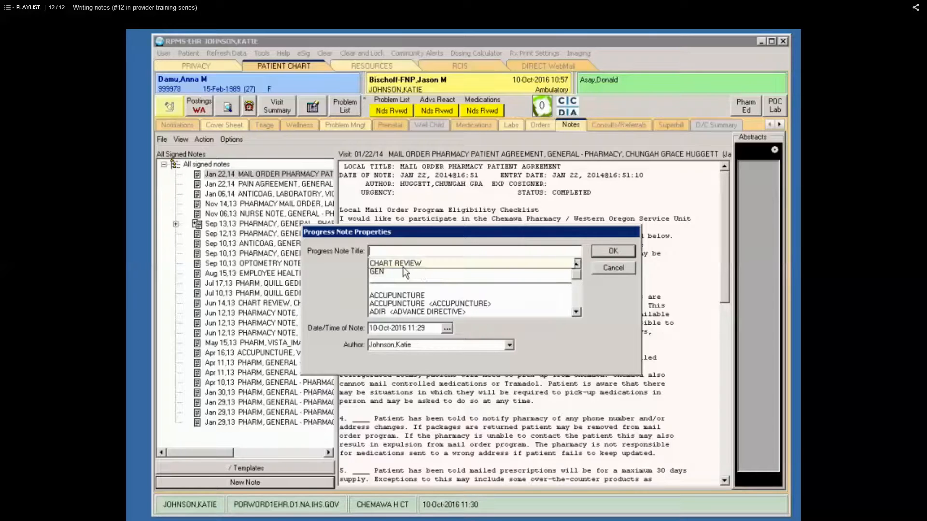
left_click(577, 312)
left_click(576, 312)
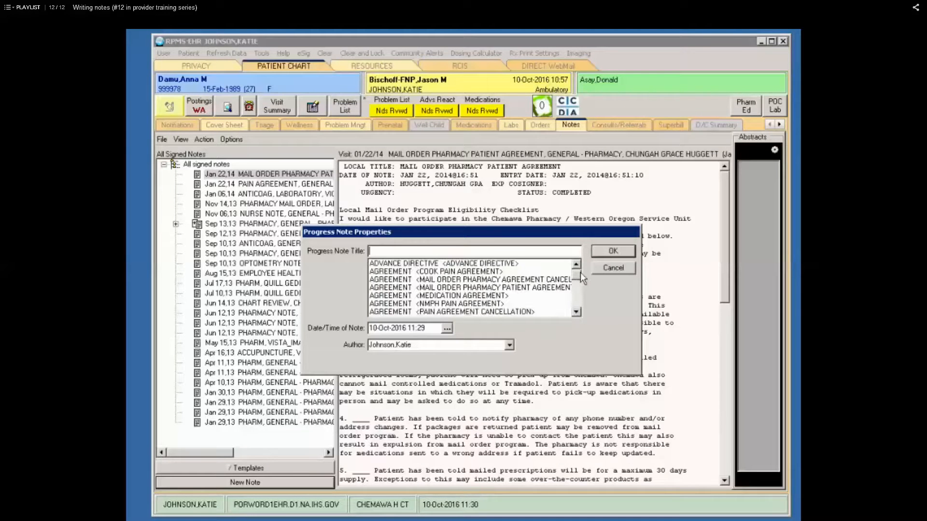
mouse_move(580, 280)
left_mouse_down()
mouse_move(581, 318)
mouse_move(577, 268)
left_mouse_up()
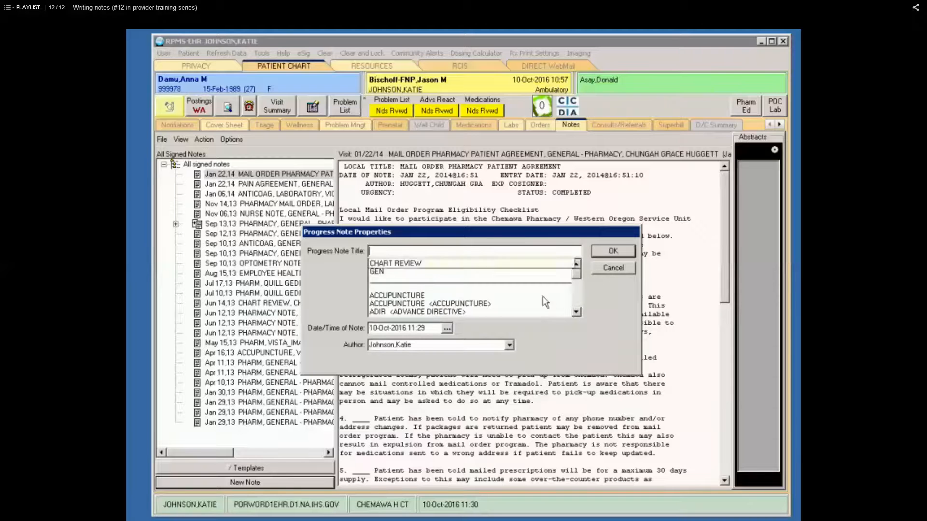
left_click(577, 313)
left_click_drag(578, 313, 577, 312)
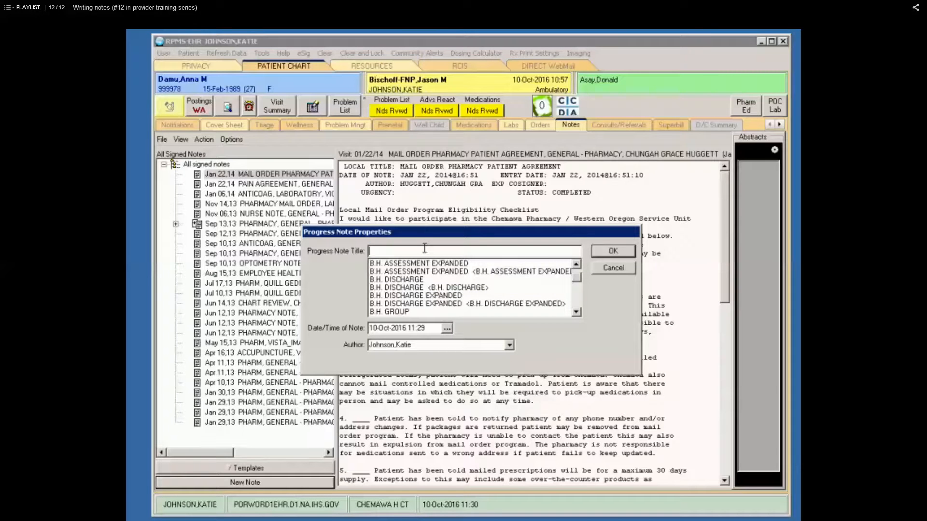
Search the progress note titles for "phar" and look through the titles listed before the match
type("phar")
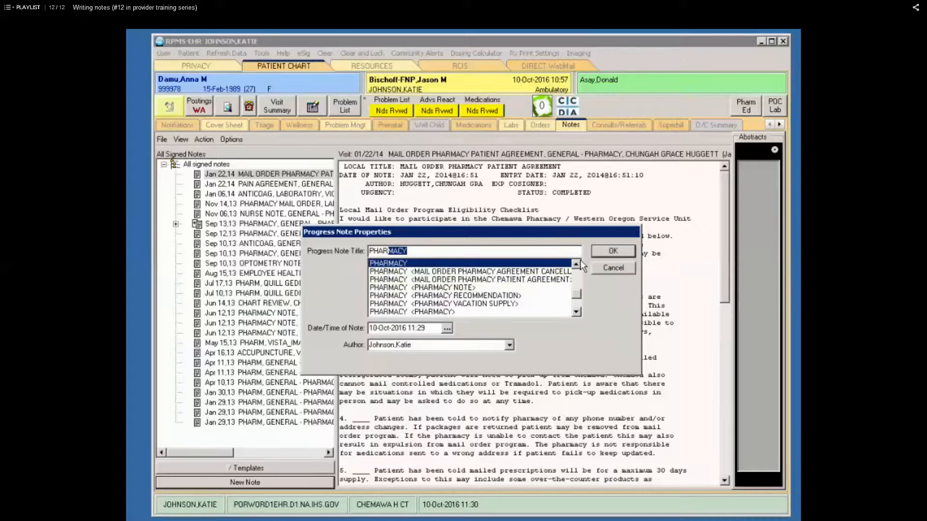
scroll(581, 263, "up", 5)
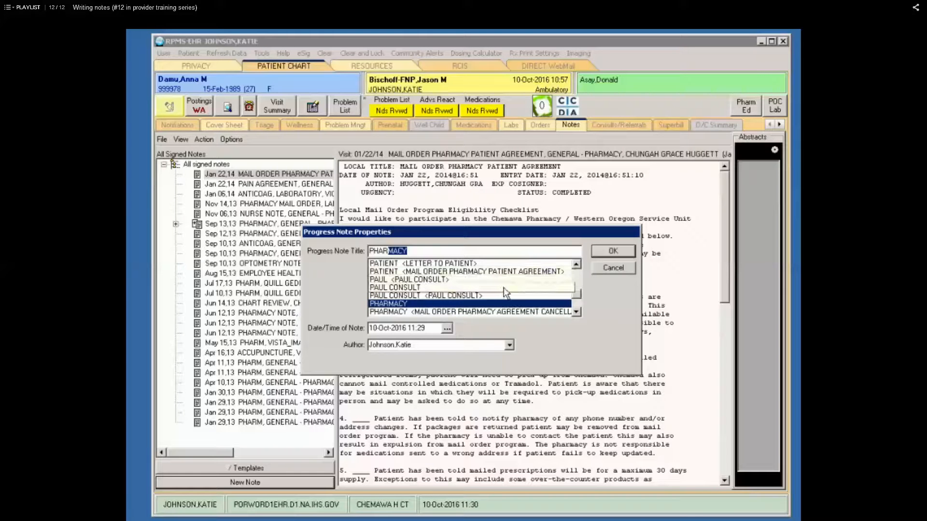
left_click(575, 265)
left_click(575, 266)
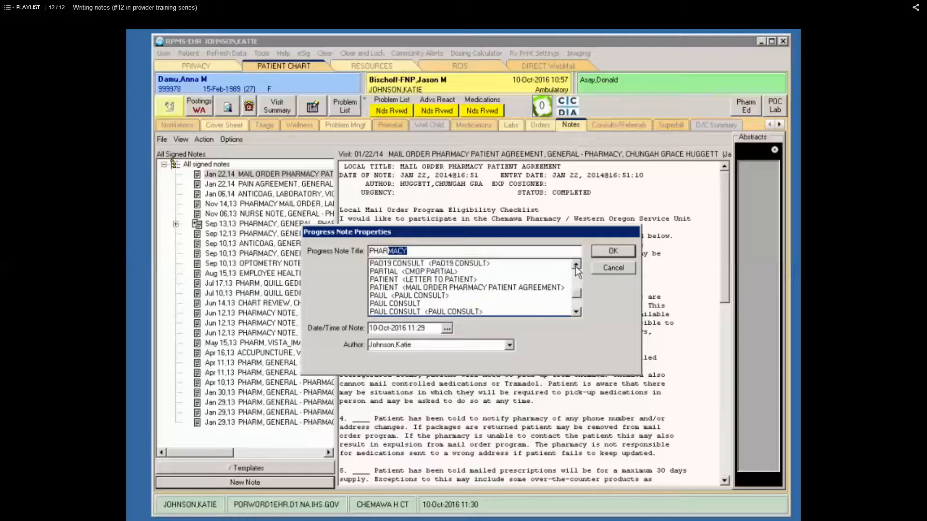
left_click(576, 265)
left_click(576, 265)
left_click(576, 265)
left_click(577, 265)
left_click(576, 265)
left_click(576, 265)
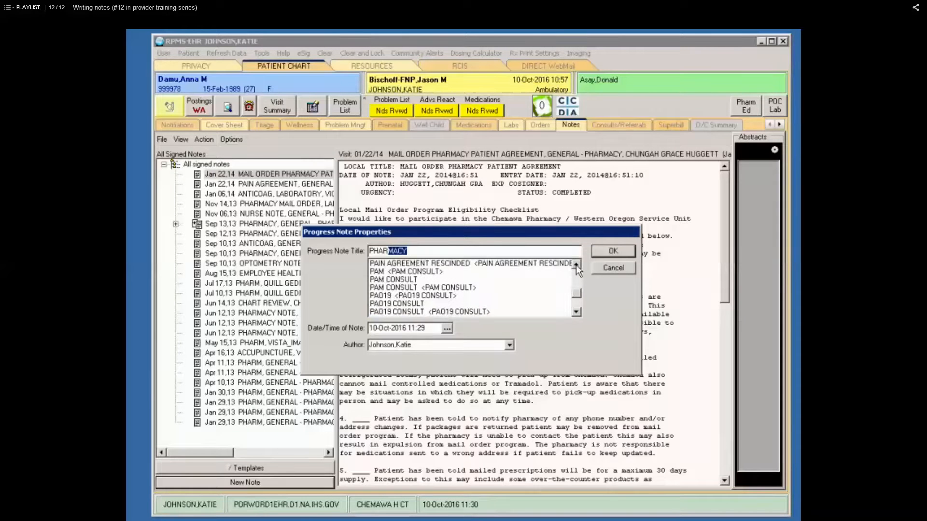
left_click(575, 265)
left_click(575, 265)
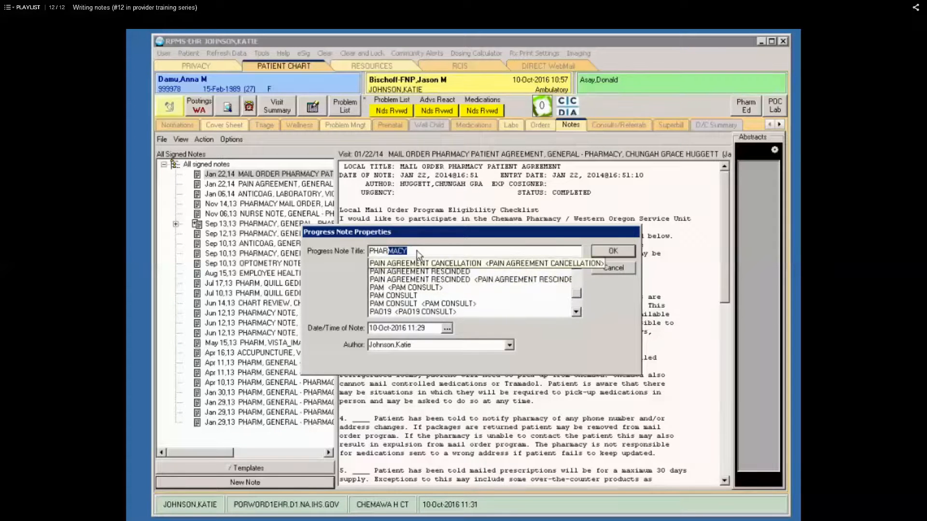
Search the progress note titles for "res" and for "pain", and look through the agreement titles
left_click_drag(416, 251, 342, 243)
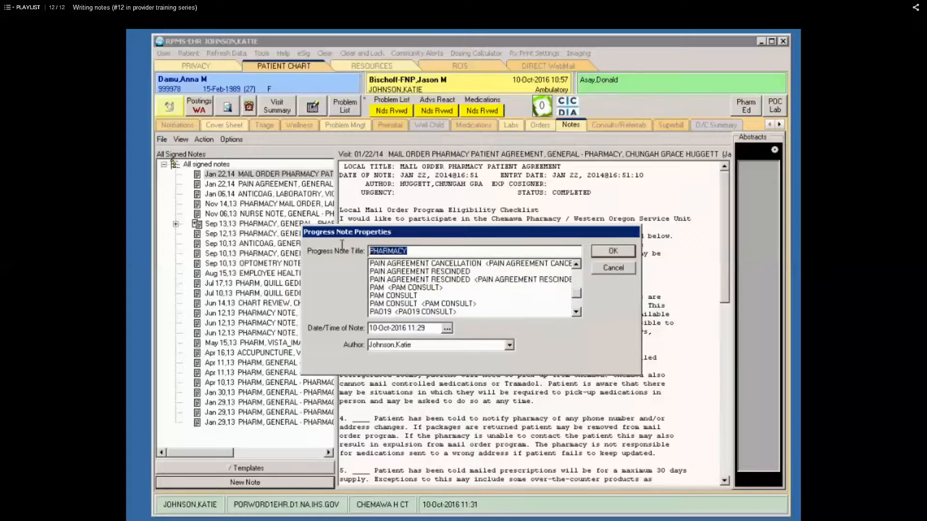
type("res")
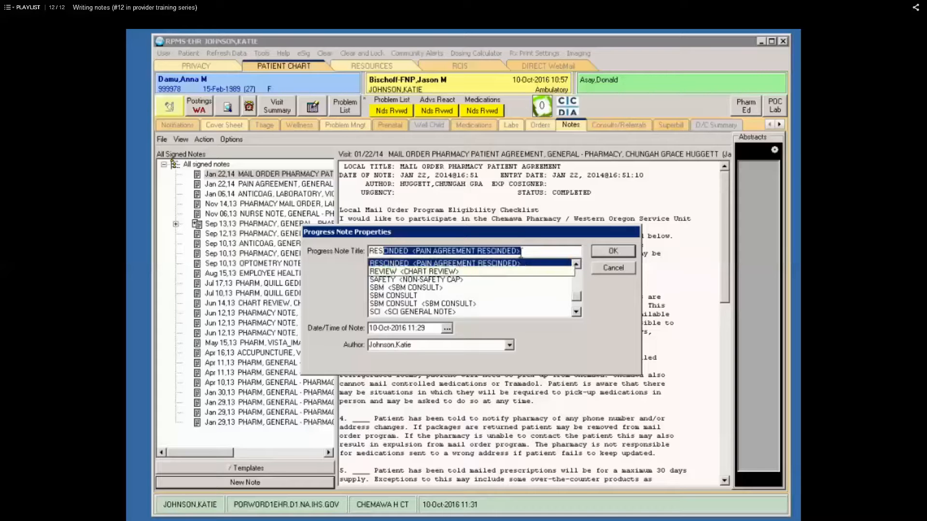
left_click_drag(527, 249, 268, 257)
type("pain")
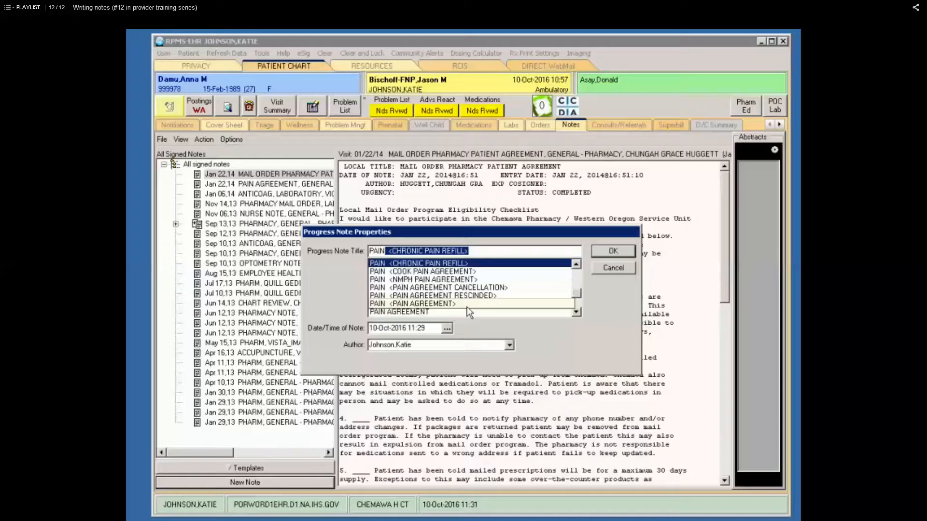
left_click(575, 312)
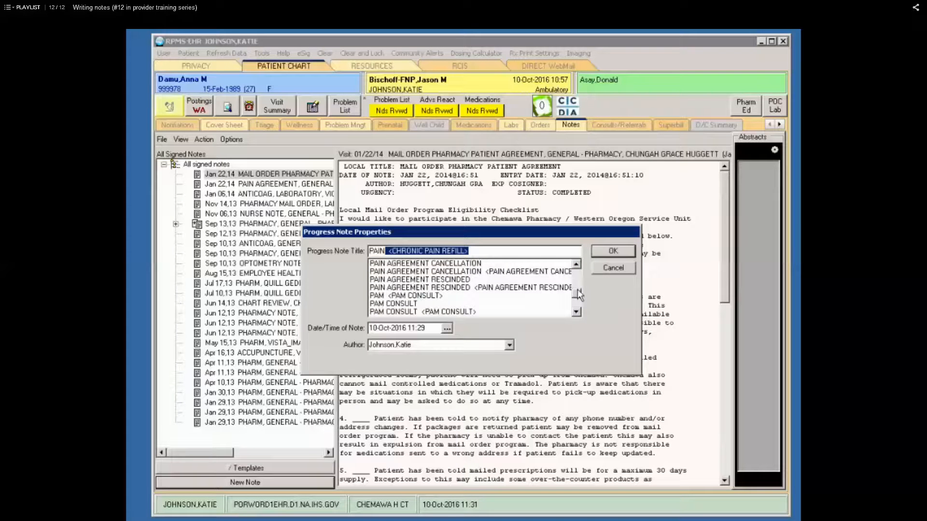
left_click_drag(577, 289, 576, 269)
left_click(576, 312)
left_click(576, 312)
left_click(576, 311)
scroll(577, 313, "down", 1)
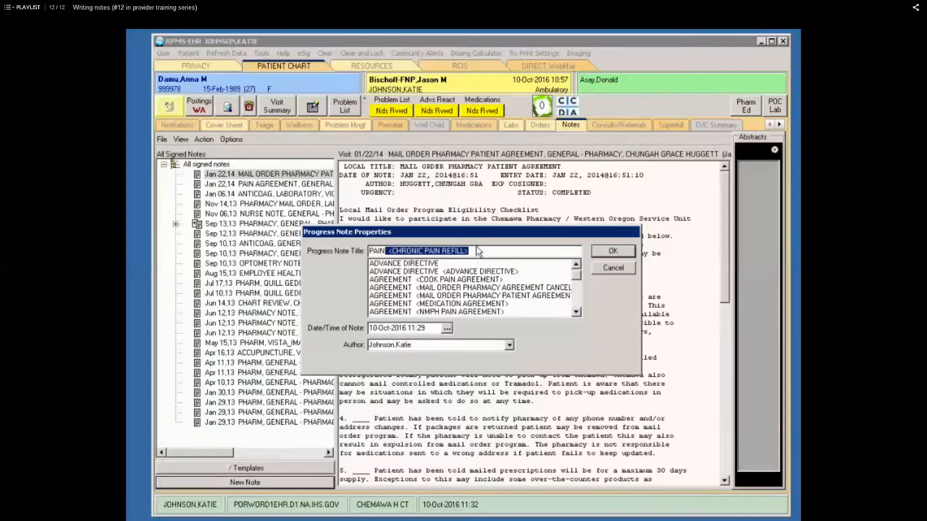
Search the progress note titles for "chr" and cancel the new note
left_click_drag(476, 249, 324, 264)
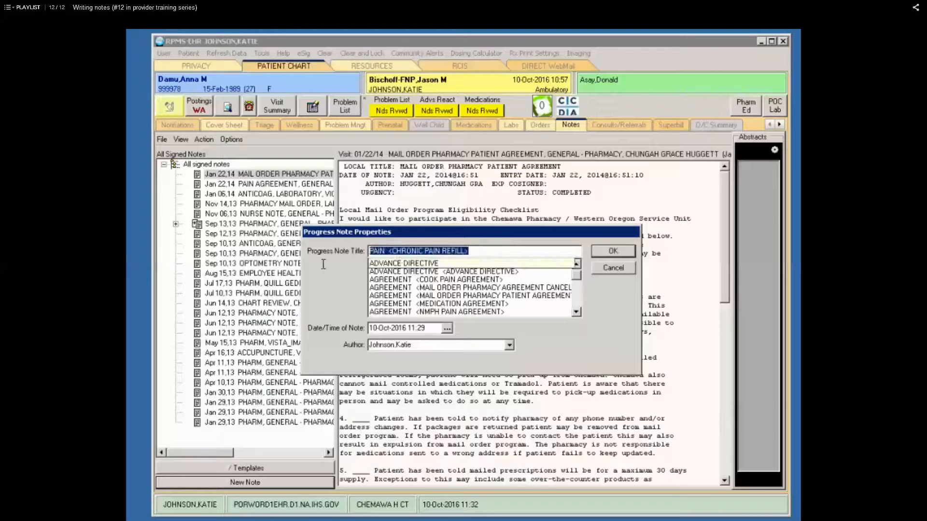
type("chr")
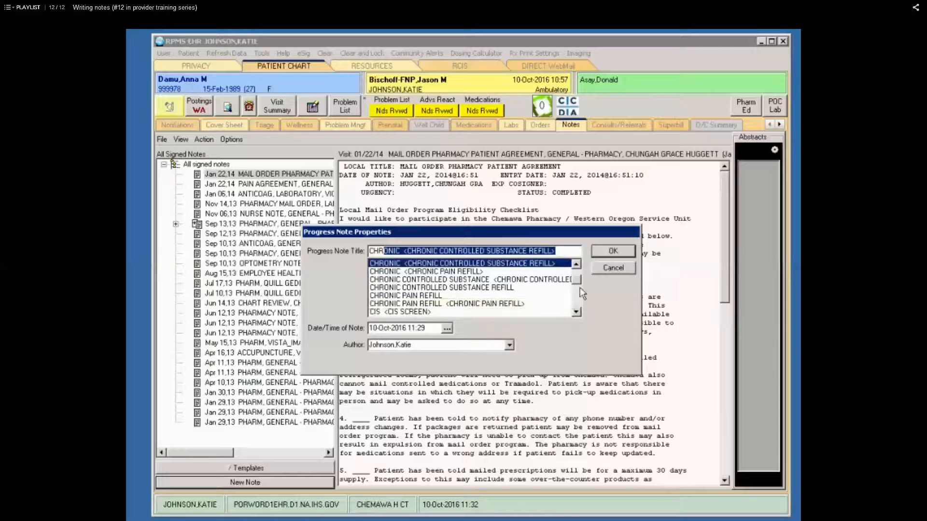
left_click(616, 271)
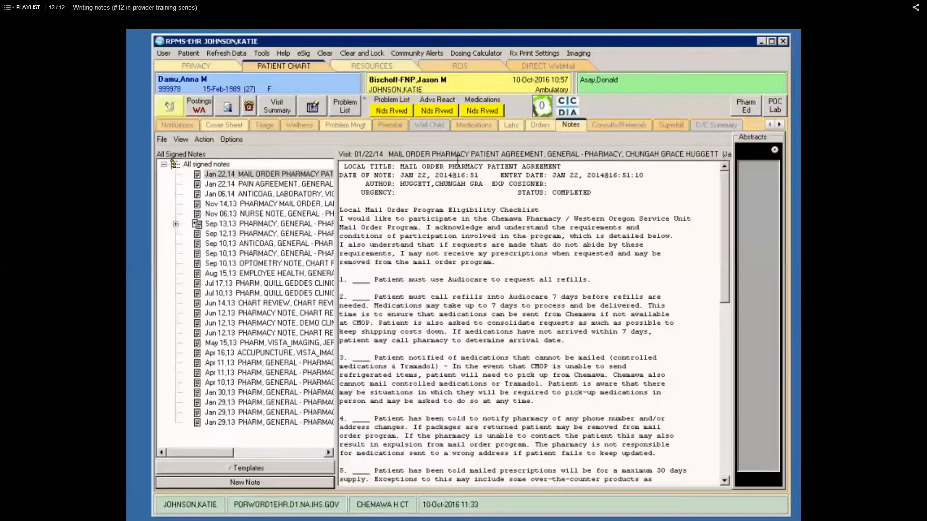
Open the document title preferences for notes and review the available Progress Notes titles and the personal title list
left_click(264, 56)
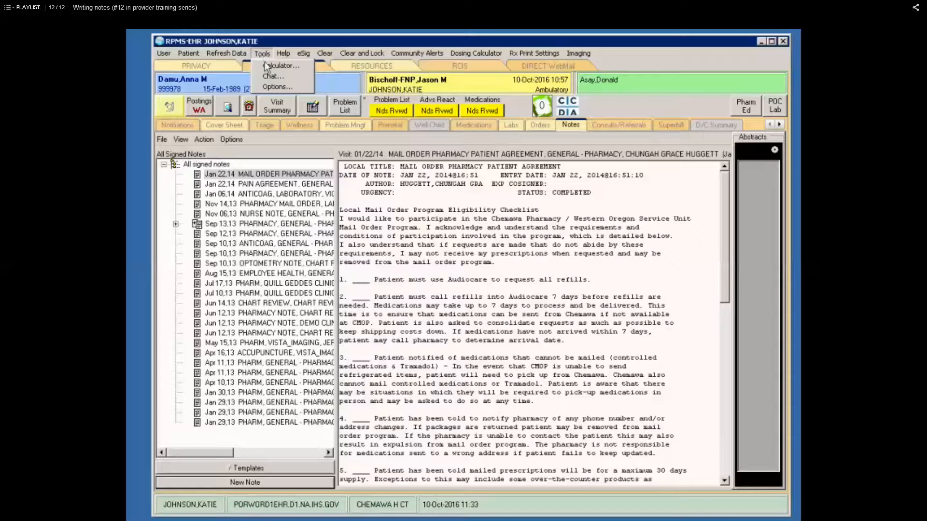
left_click(268, 88)
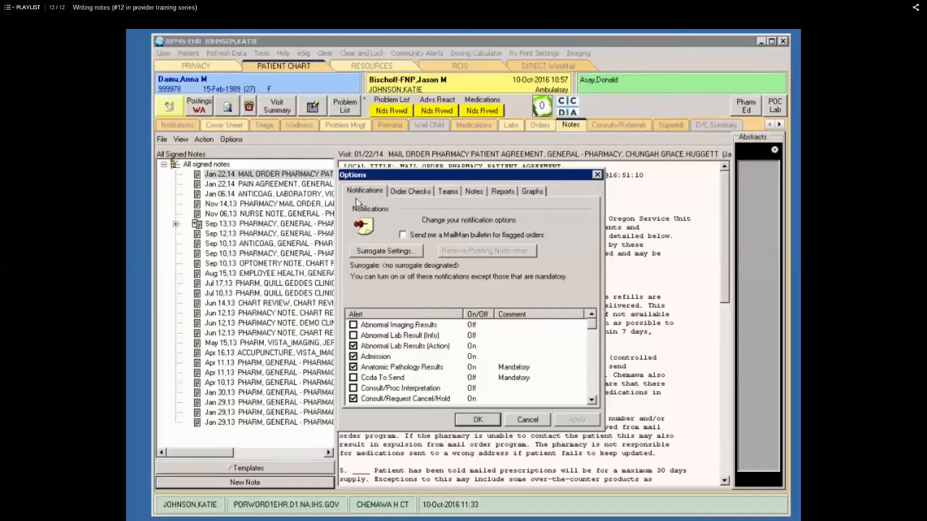
left_click(473, 191)
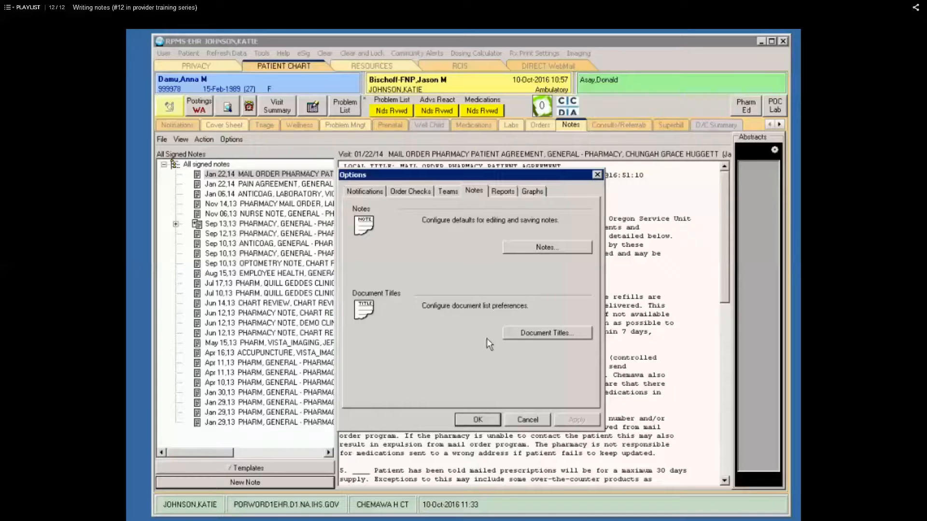
left_click(517, 334)
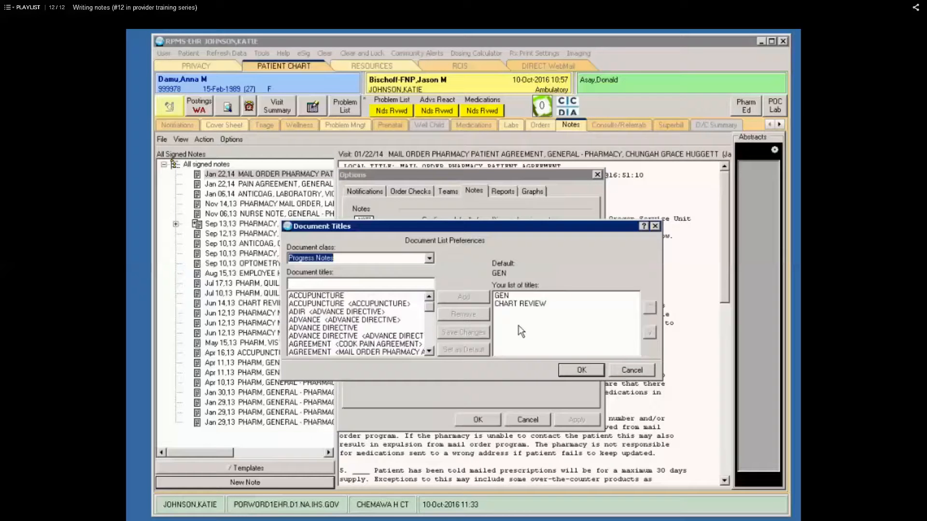
left_click(508, 295)
left_click(507, 305)
left_click_drag(429, 309, 429, 355)
left_click_drag(429, 314, 428, 295)
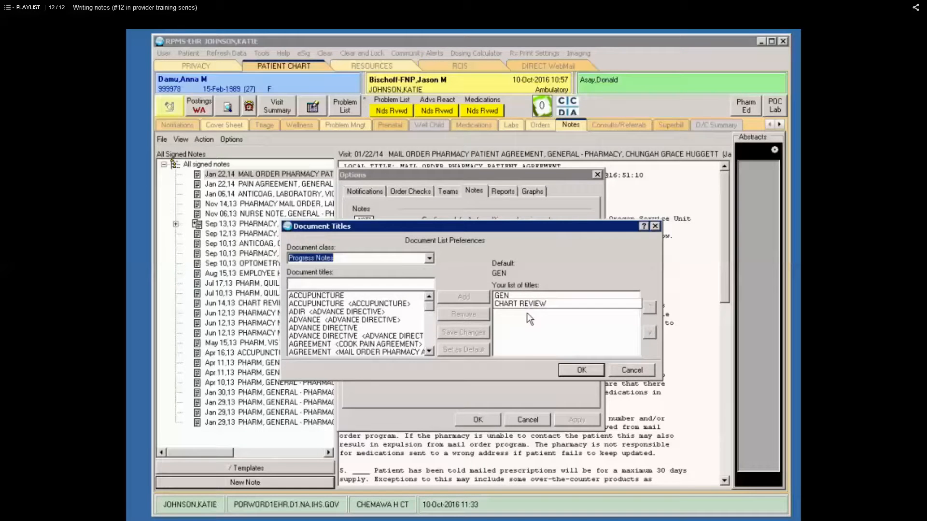
Find the NURSE document title and add it to the personal list of titles
left_click(310, 282)
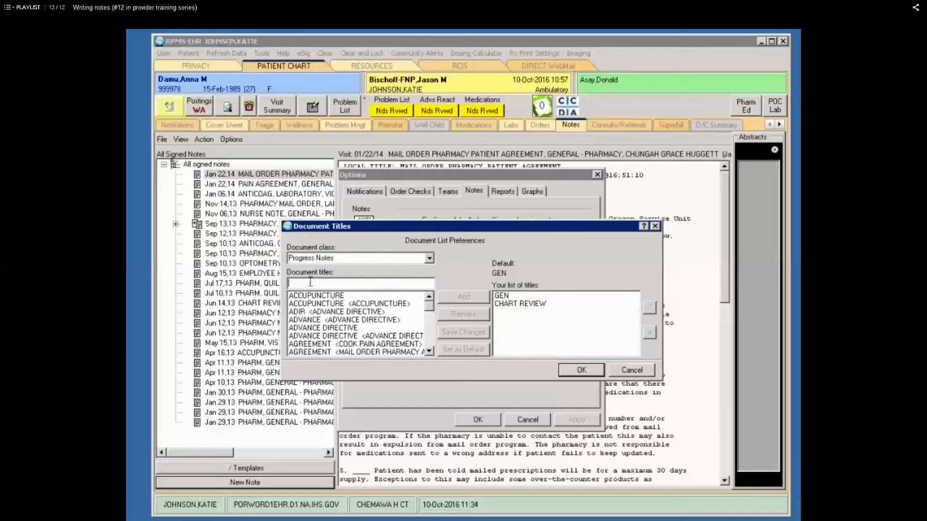
type("tel")
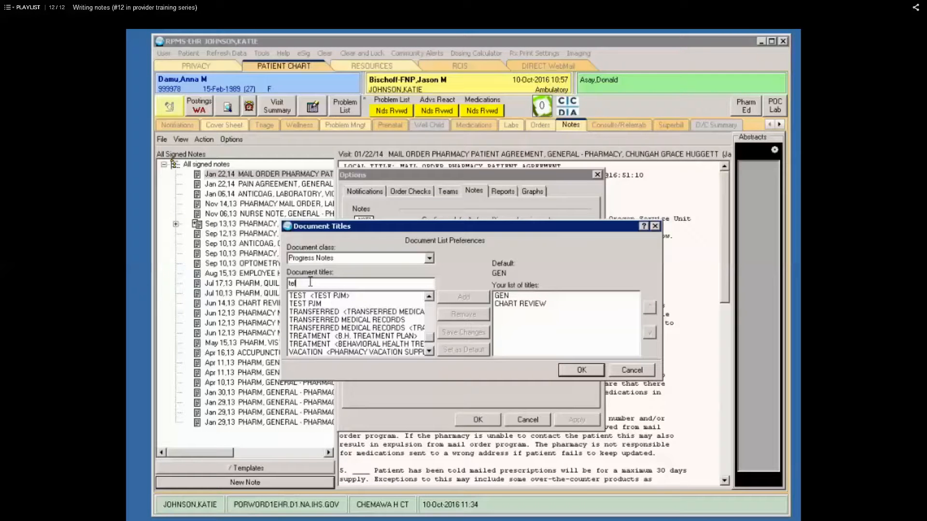
key("BackSpace")
key("BackSpace")
type("nurs")
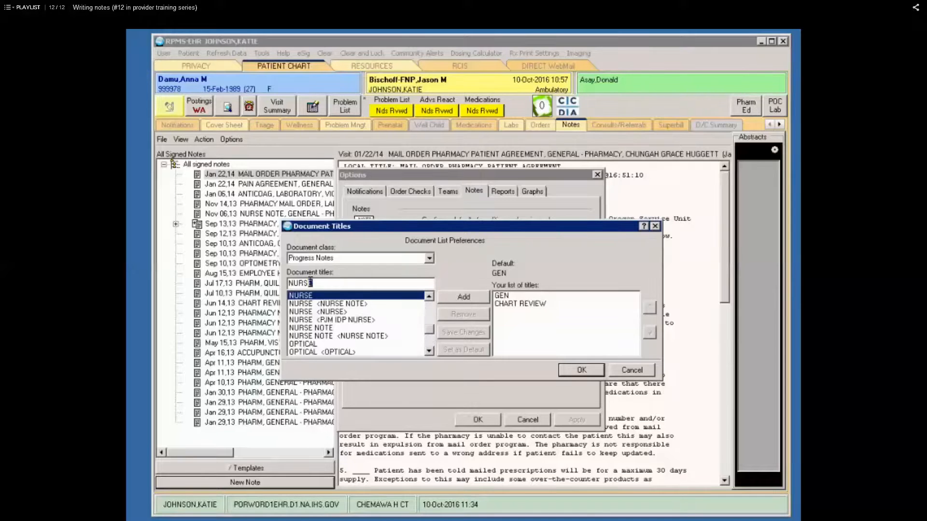
left_click(304, 295)
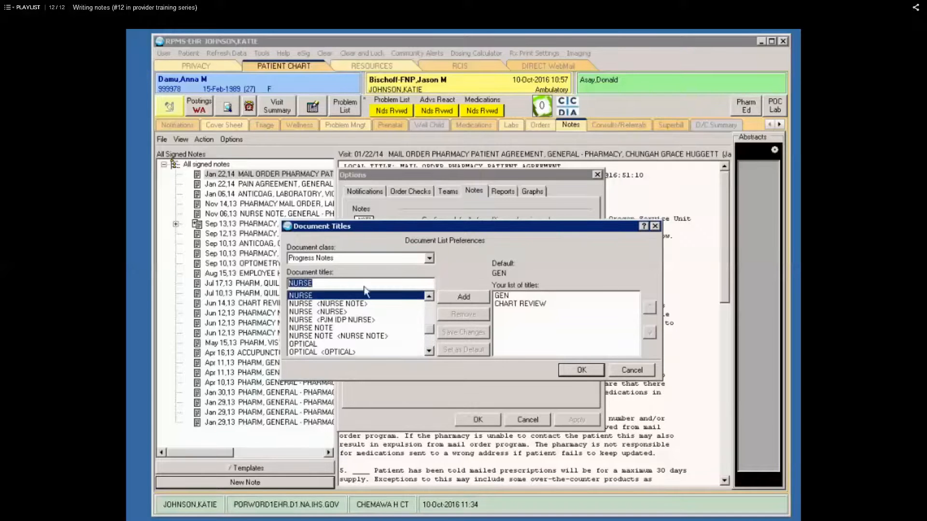
left_click(465, 297)
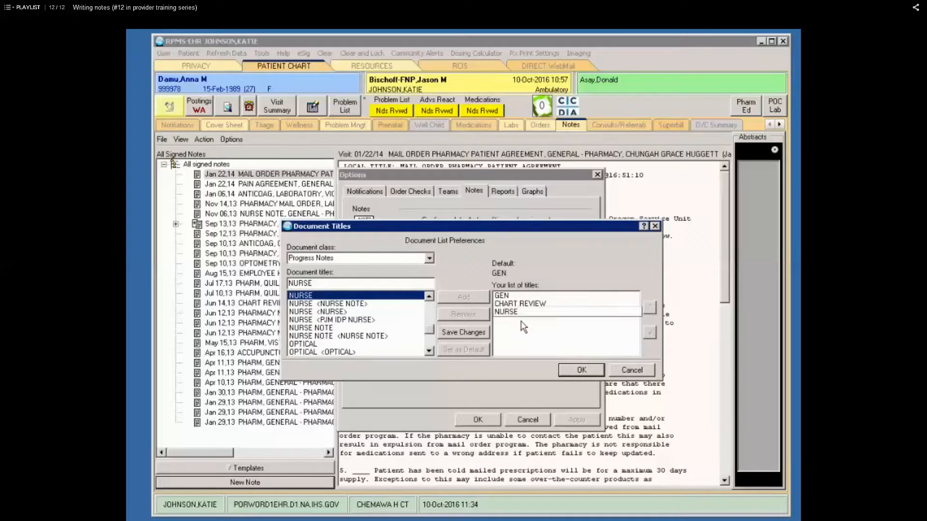
Find the PHARMACY document title and add it to the personal list of titles
double_click(327, 283)
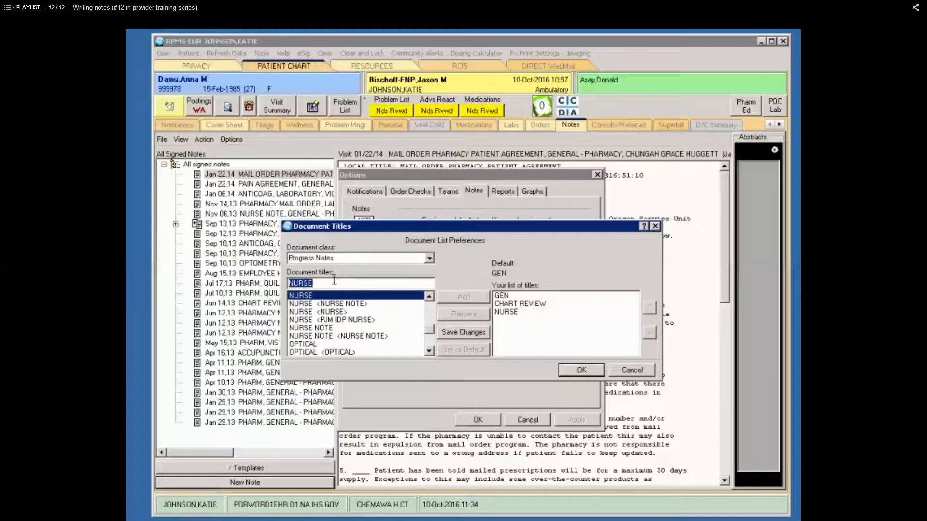
type("PHARMACY")
key("Return")
left_click(514, 314)
left_click(508, 298)
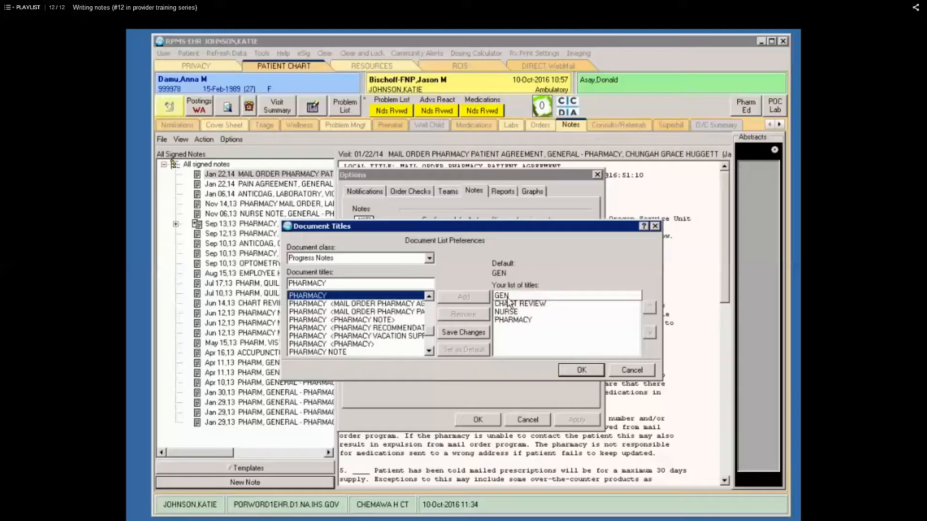
Move CHART REVIEW to the end of the personal title list, keep GEN as the default, and accept the document list preferences
left_click(511, 304)
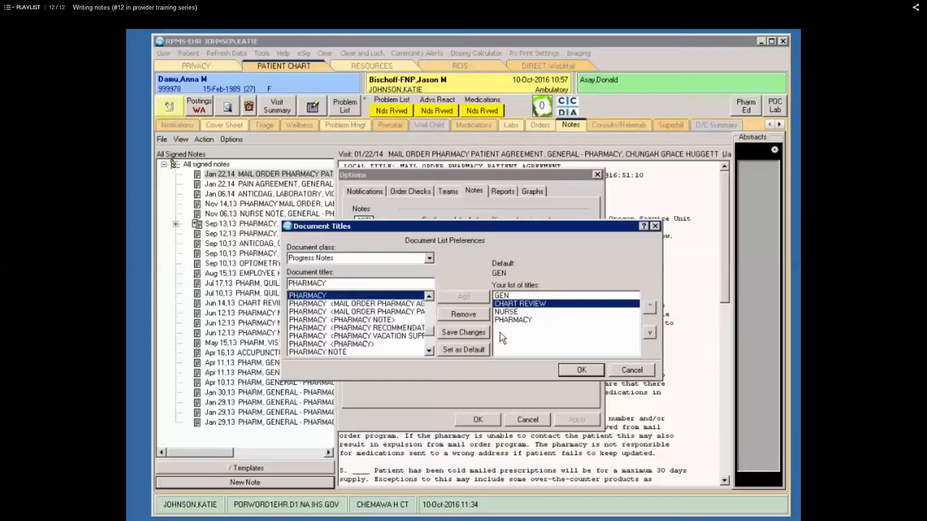
left_click(650, 332)
left_click(650, 332)
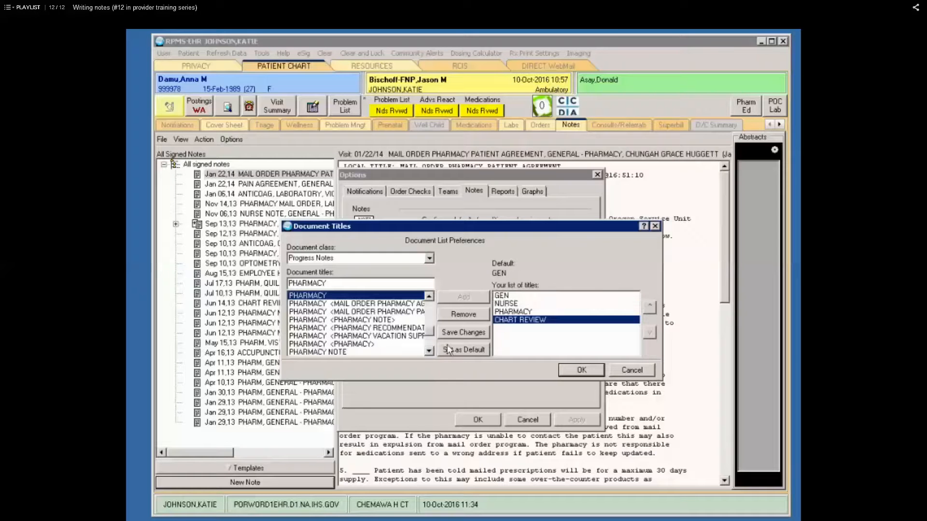
left_click(507, 296)
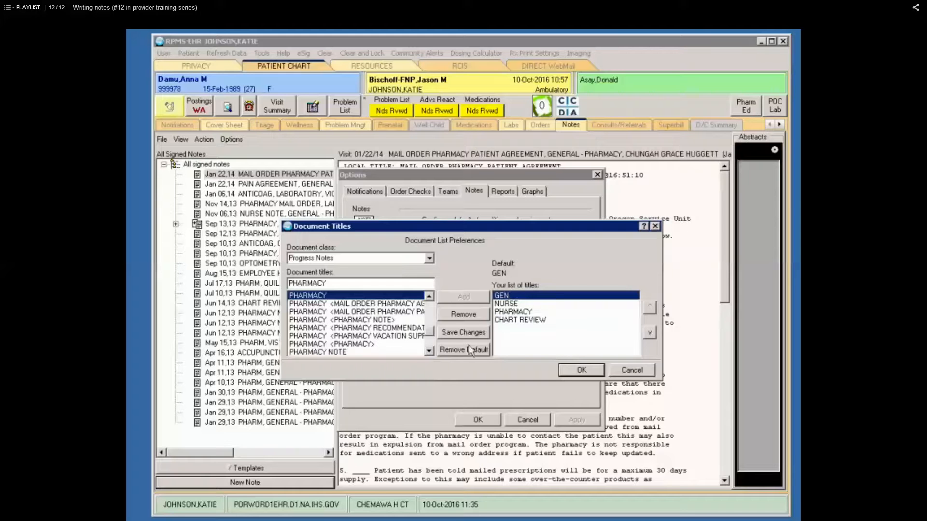
left_click(504, 312)
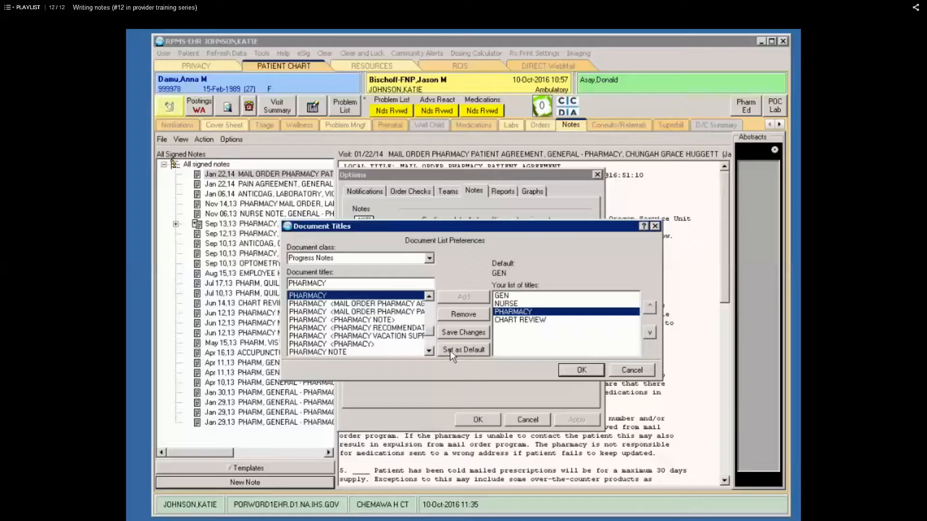
left_click(593, 374)
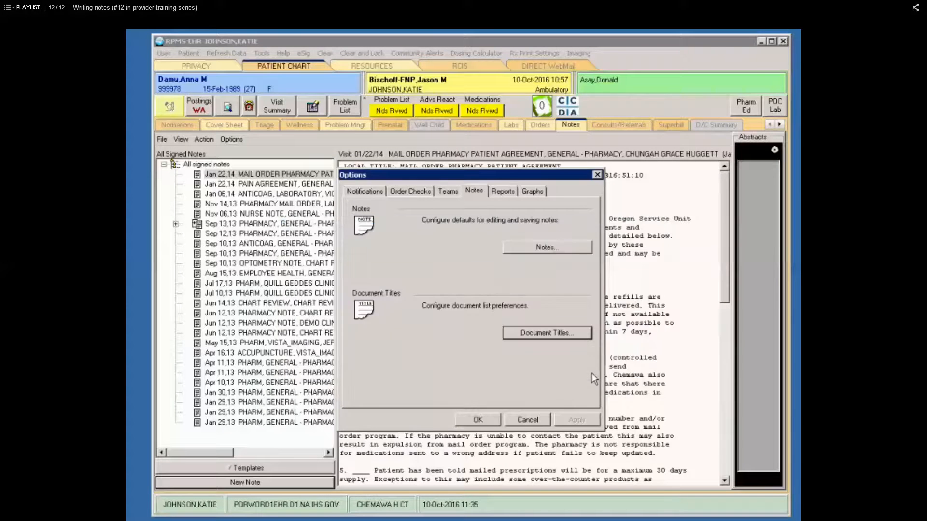
Review the defaults for editing and saving notes, including autosave interval and default cosigner, and close the options without changing them
left_click(535, 248)
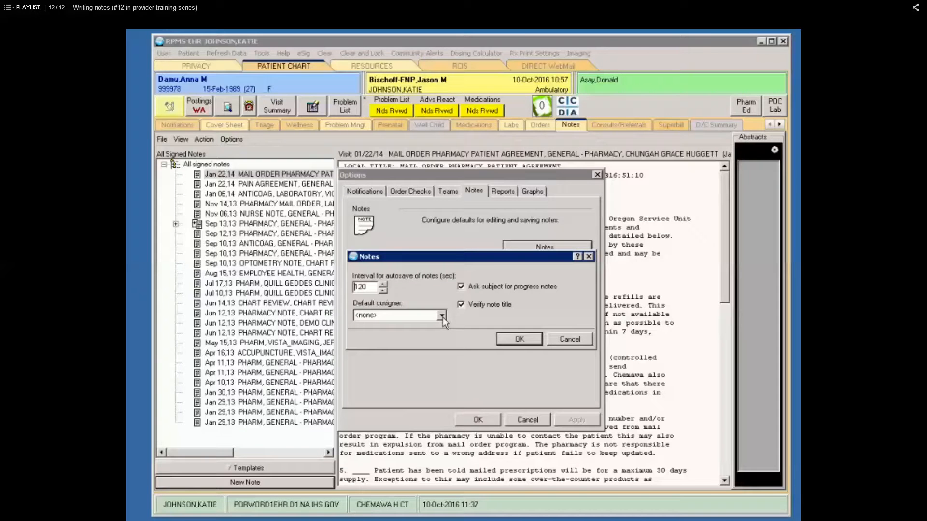
left_click(551, 342)
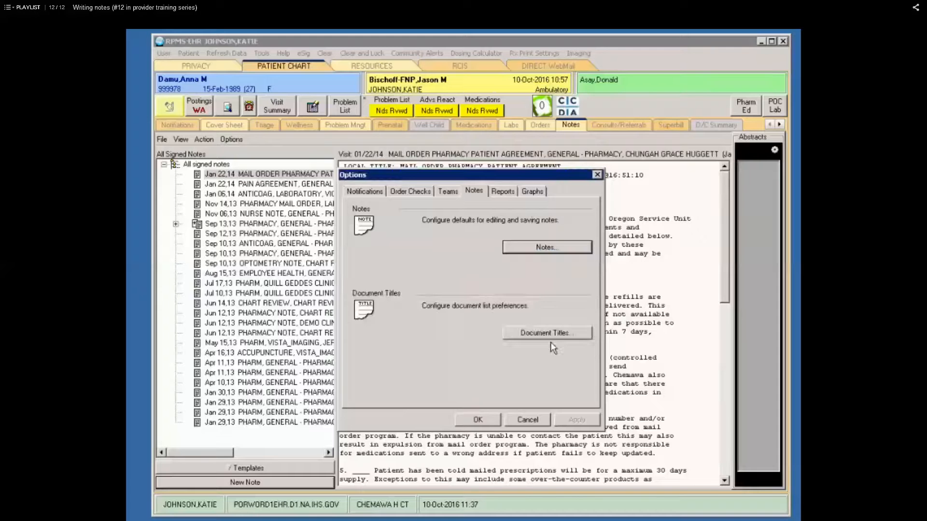
left_click(485, 422)
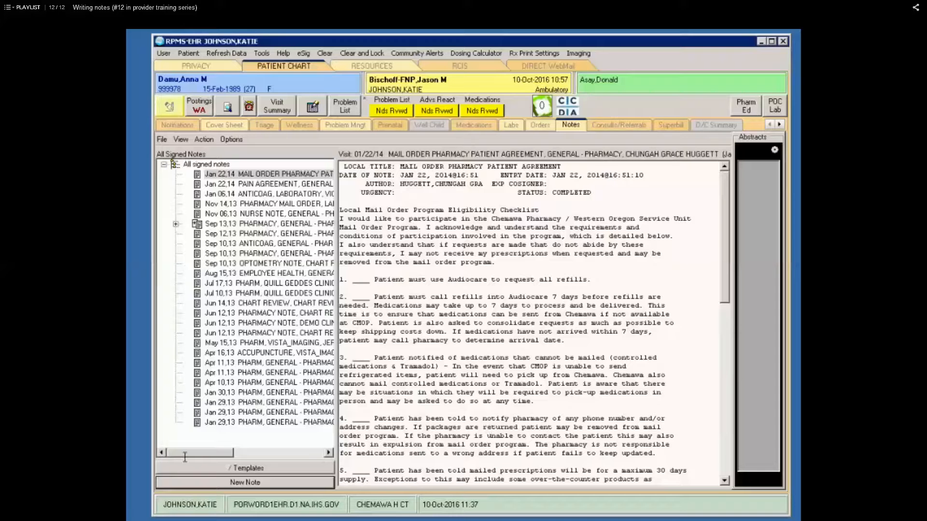
Start a new progress note with the title GEN, keeping the offered date and author
left_click(216, 483)
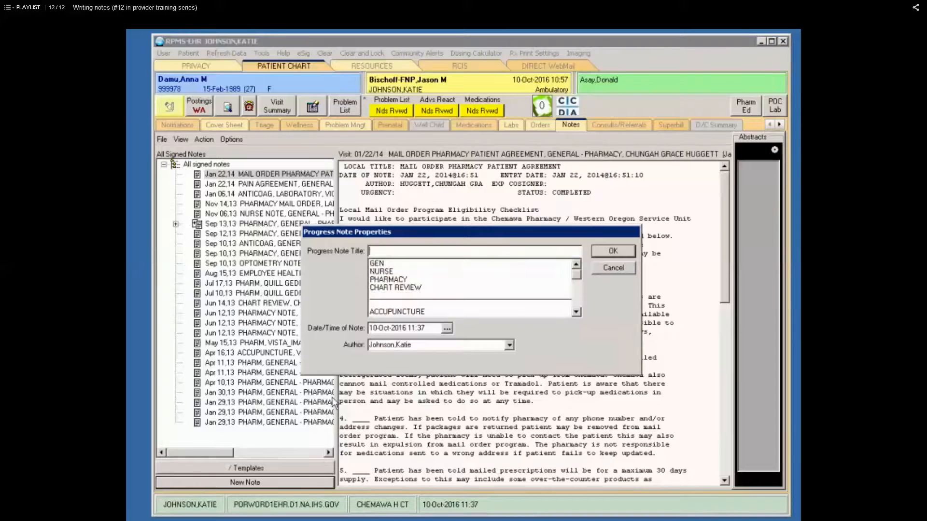
left_click(386, 264)
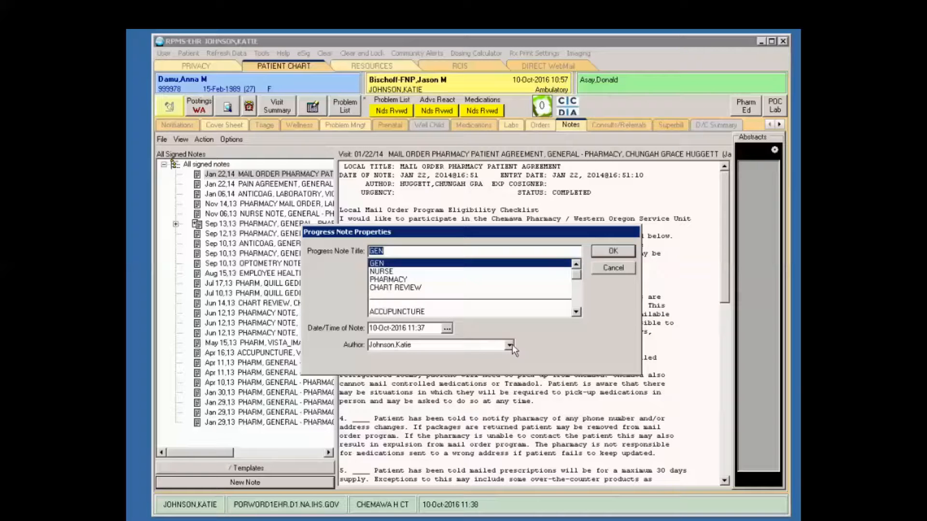
left_click(604, 254)
left_click(607, 254)
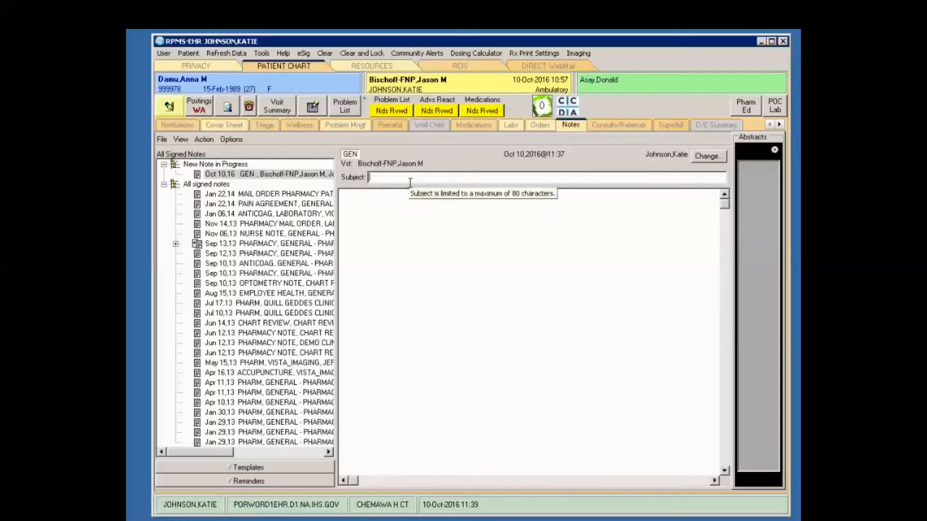
Enter a line of placeholder free text in the note body and delete it
left_click(378, 236)
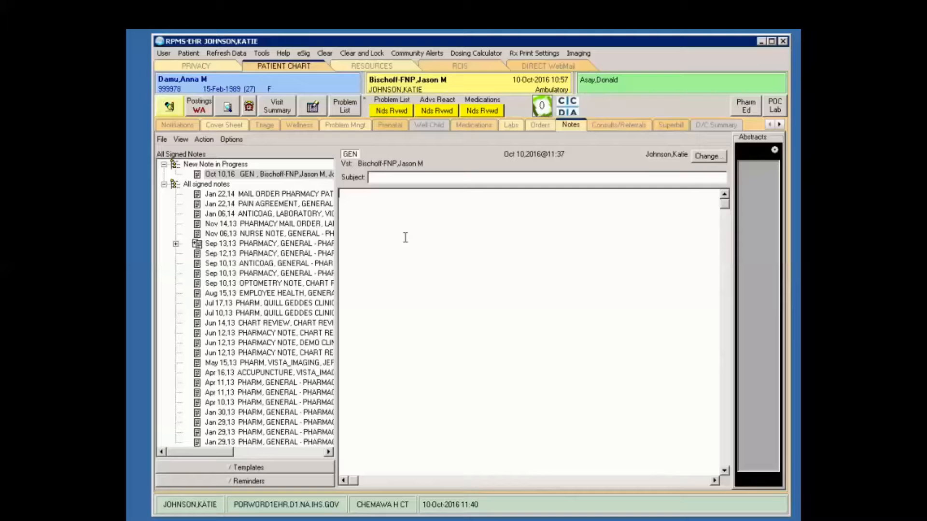
type("Tea;lskjtae;lislkjfasldjf")
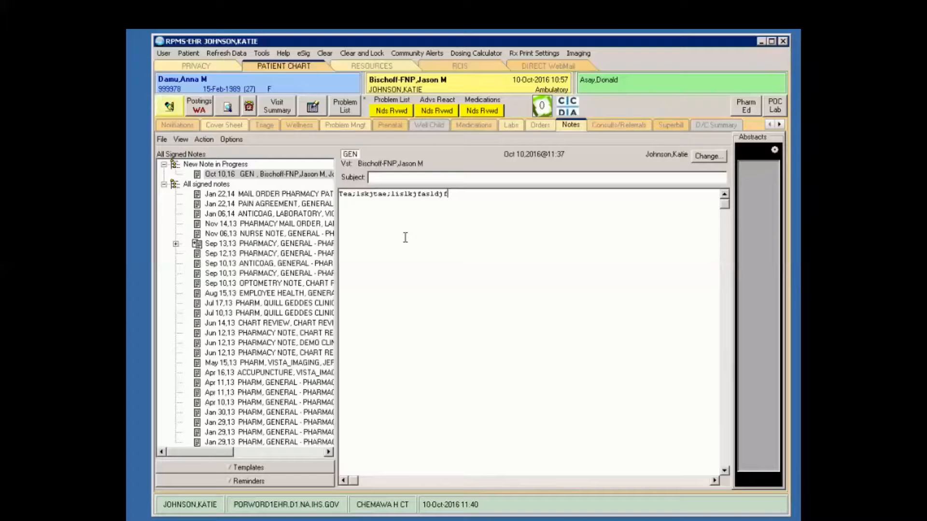
left_click_drag(448, 194, 340, 202)
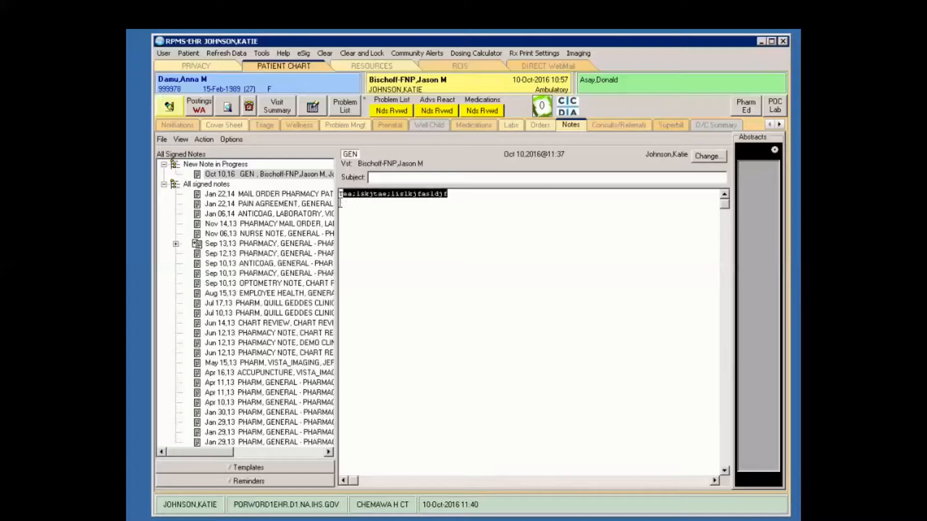
key("Delete")
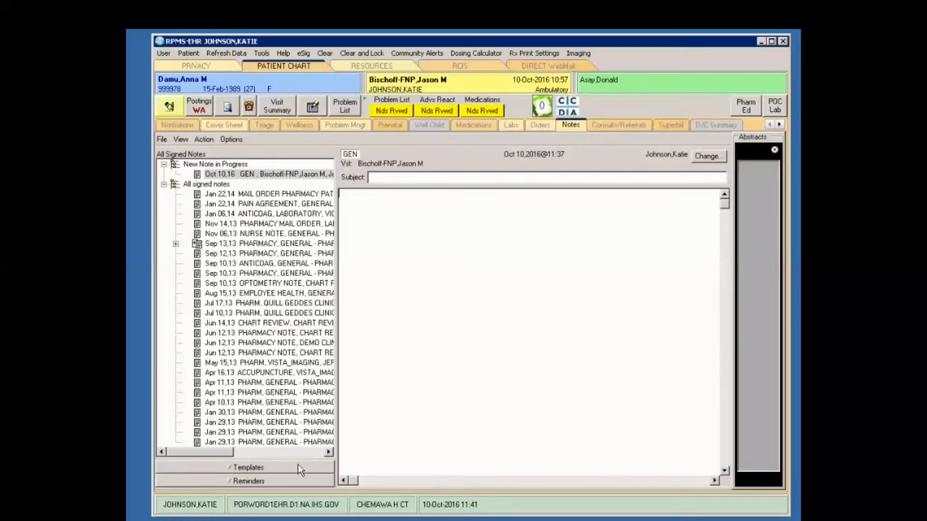
Show the note templates and browse the shared ones to SHORT GENERAL in the Medicine folder
left_click(195, 467)
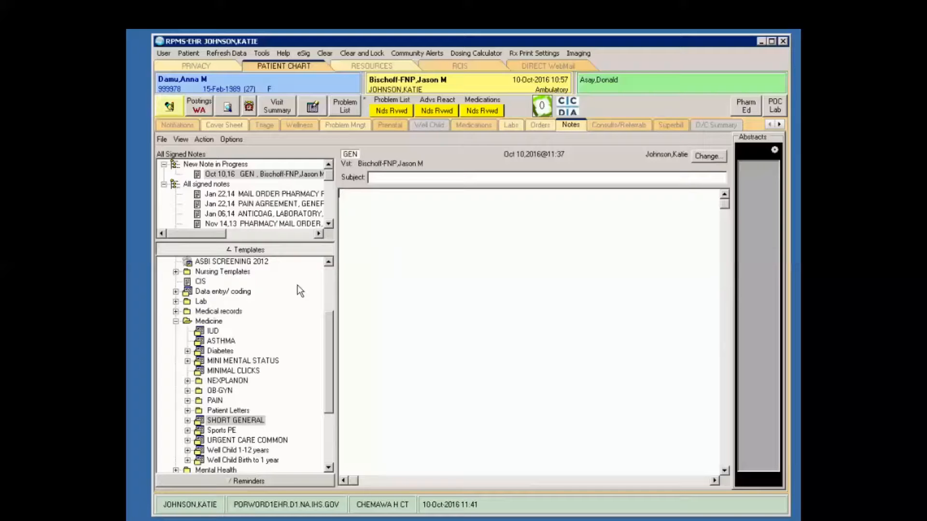
left_click_drag(330, 326, 323, 269)
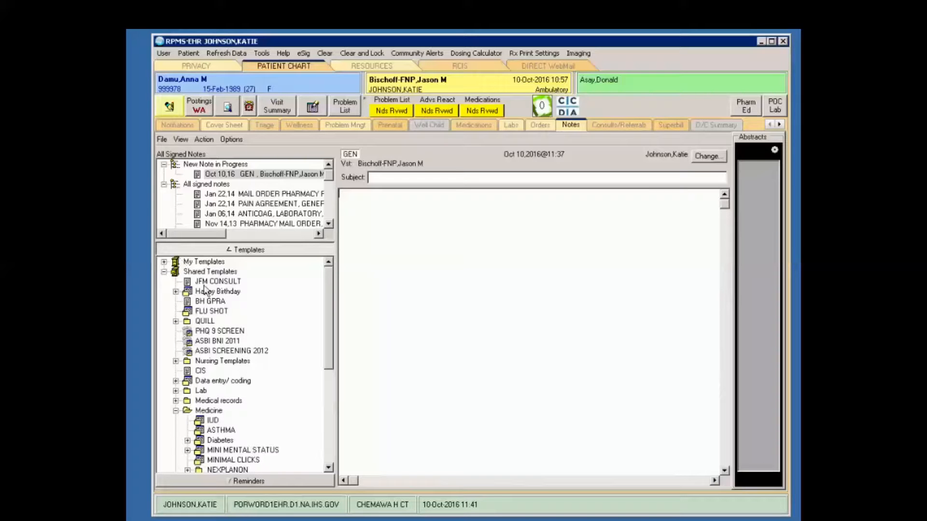
left_click_drag(331, 280, 330, 331)
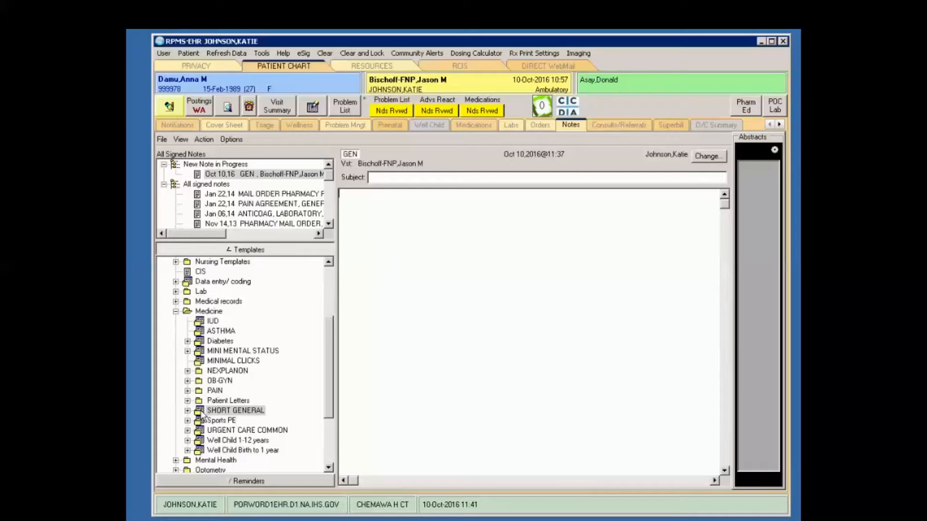
Try placing the SHORT GENERAL template directly into the note body, and discard its template form
left_click_drag(201, 414, 420, 326)
left_click_drag(419, 323, 419, 322)
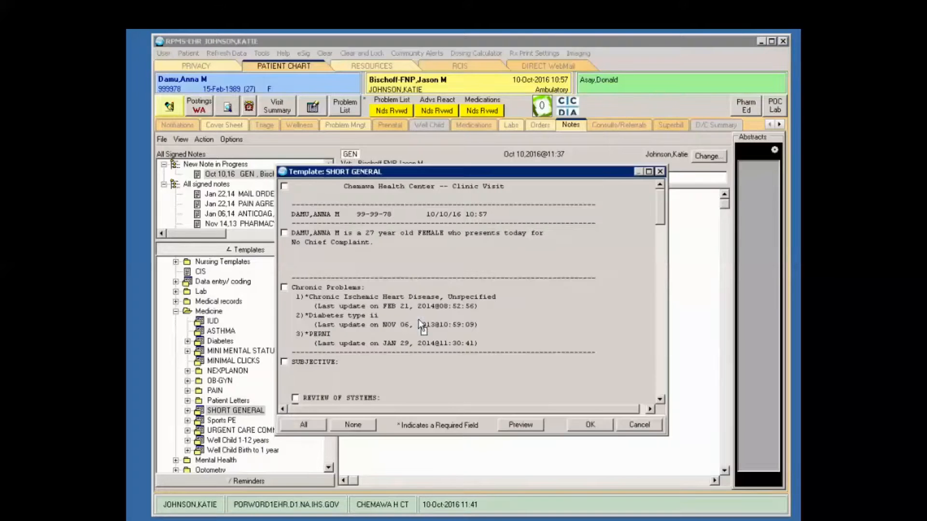
left_click(659, 172)
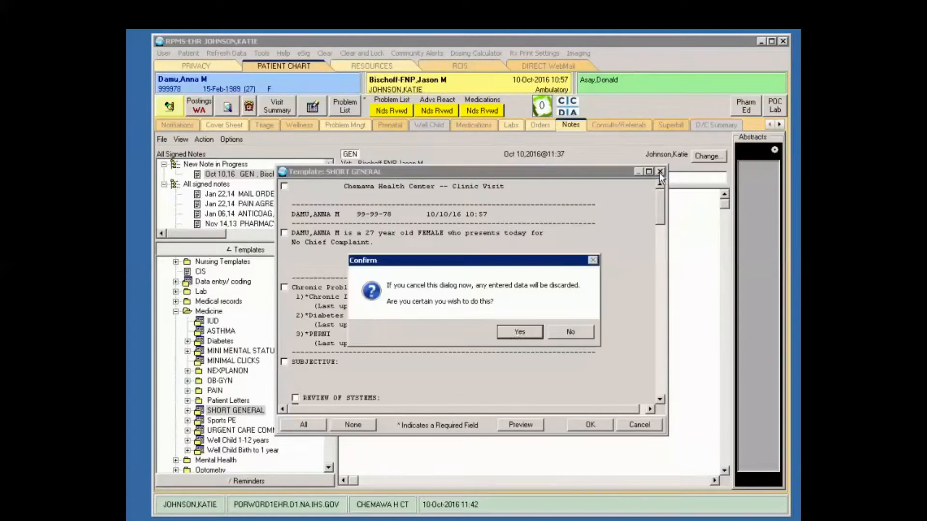
left_click(517, 333)
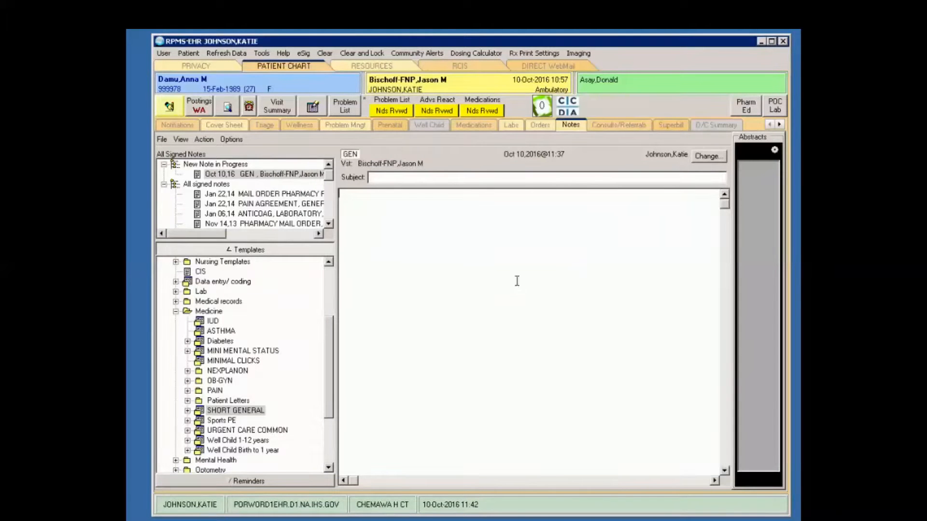
Open the SHORT GENERAL template for the note and include the clinic visit header, presenting complaint, Chronic Problems and SUBJECTIVE sections
double_click(201, 414)
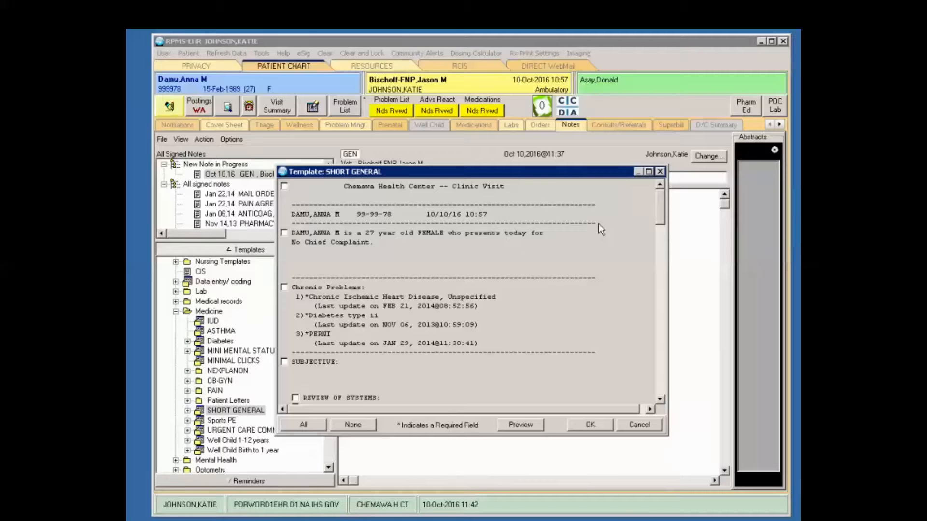
left_click(283, 186)
left_click(283, 234)
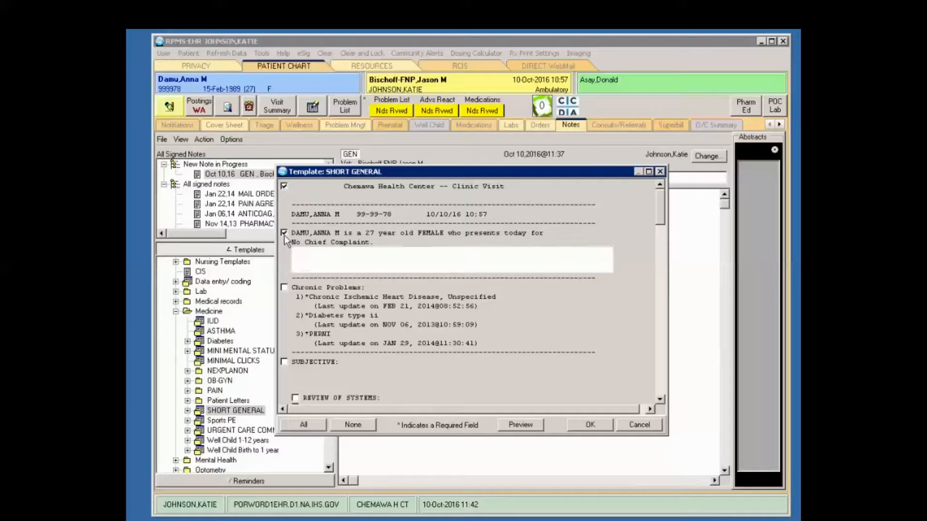
left_click(284, 287)
left_click(284, 362)
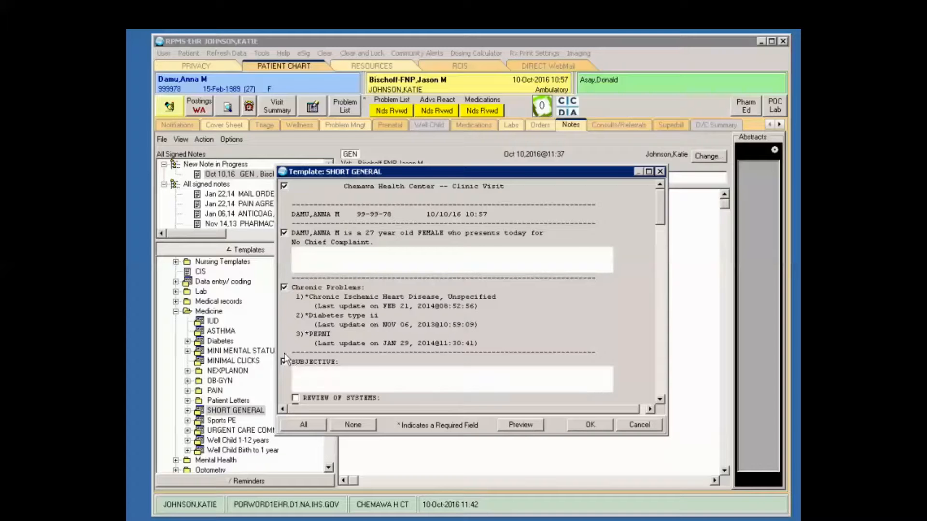
Include REVIEW OF SYSTEMS in the template with the "who complains of" statement and the Denies symptom list
scroll(362, 343, "down", 1)
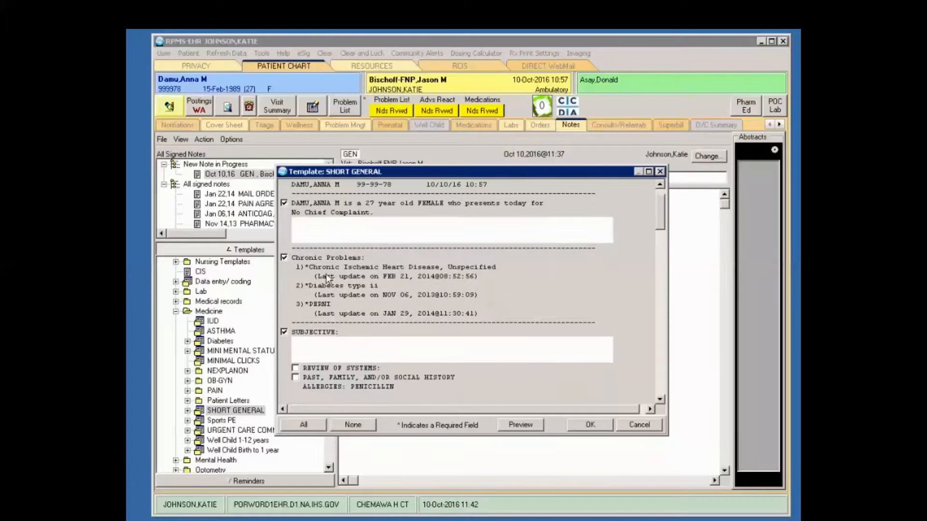
left_click(295, 368)
scroll(328, 347, "down", 1)
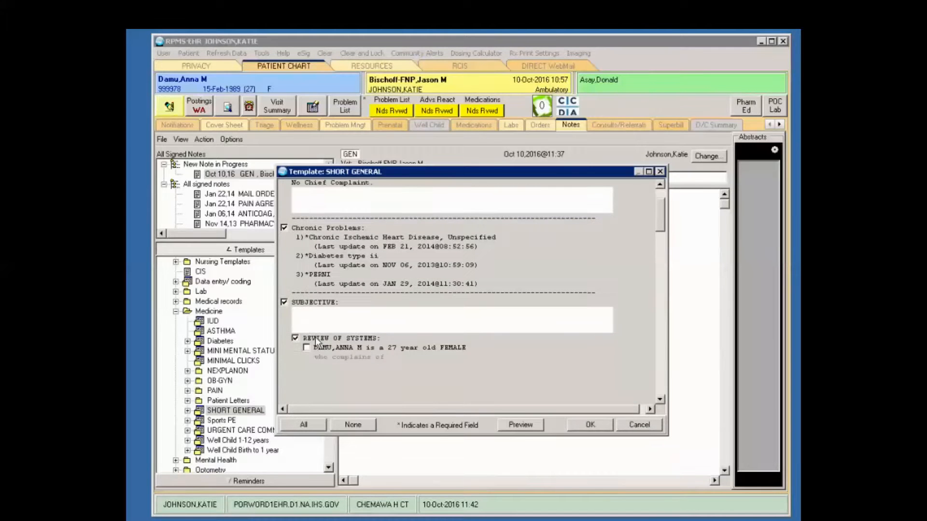
left_click(307, 347)
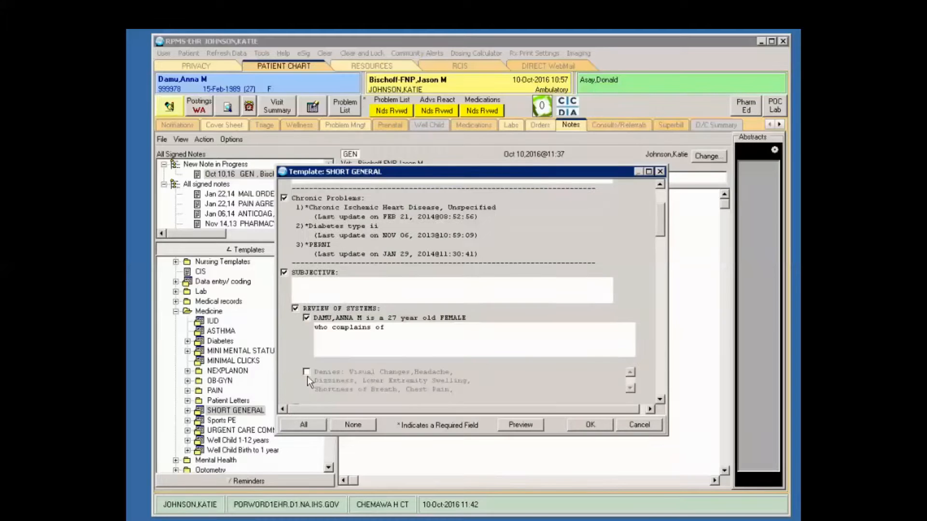
left_click(306, 371)
Include the PAST, FAMILY, AND/OR SOCIAL HISTORY and Active Outpatient Medications sections in the template
scroll(424, 352, "down", 2)
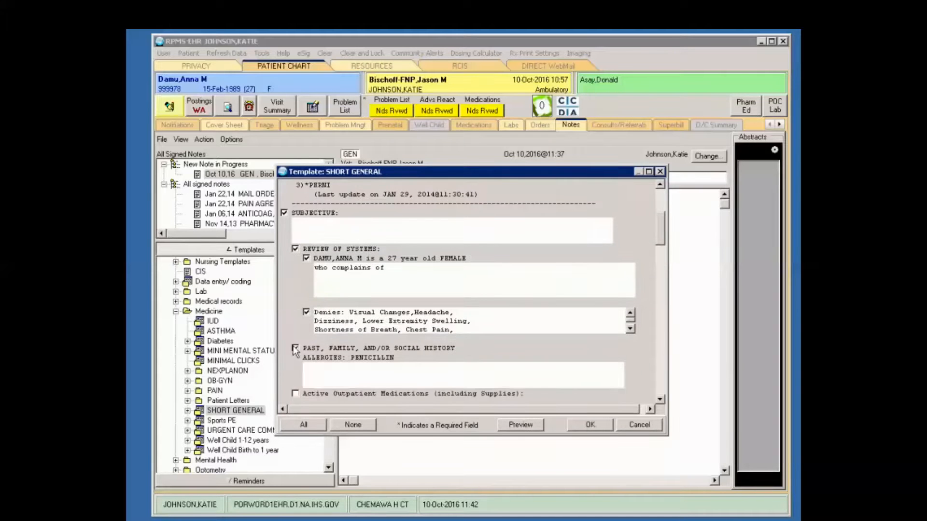
left_click(296, 349)
left_click(295, 363)
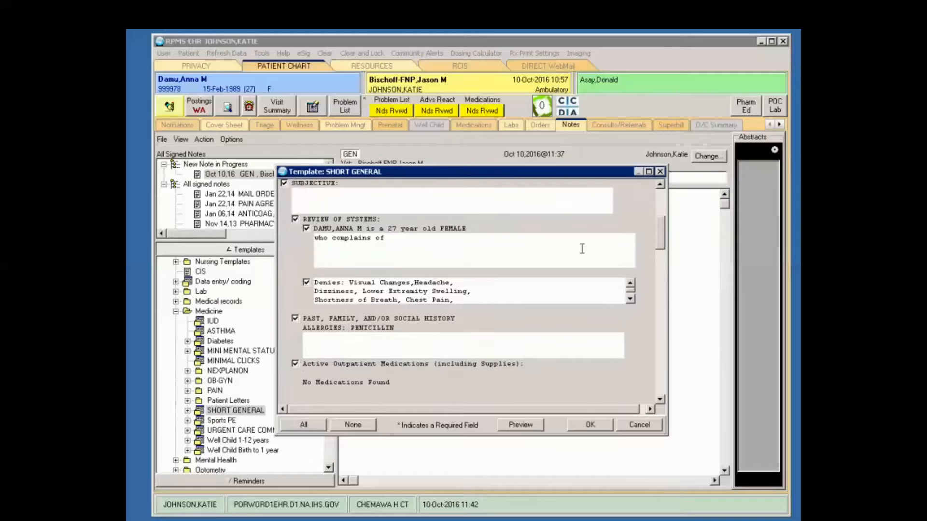
Examine the template's chosen sections from the presenting complaint to the medications, plus the OBJECTIVE vital signs, for automatically filled data and free-text fields
scroll(550, 305, "up", 2)
scroll(553, 306, "up", 4)
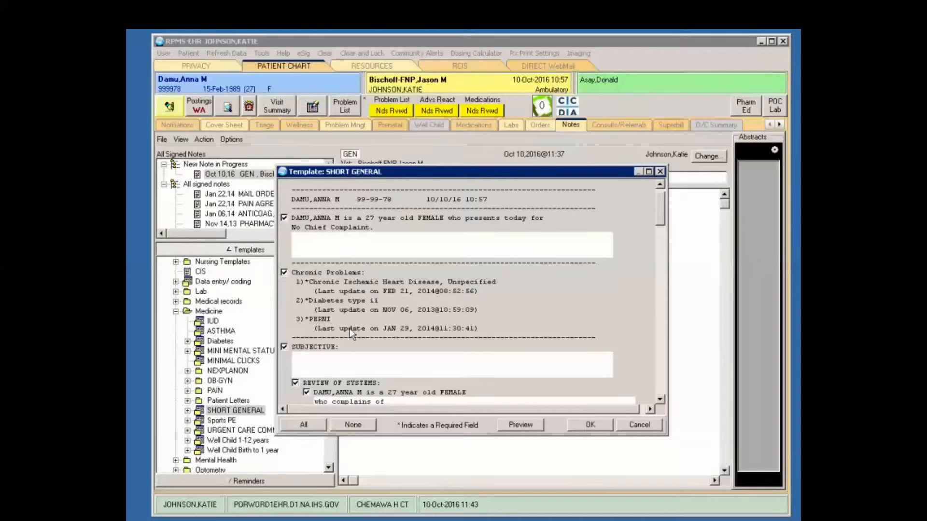
scroll(552, 317, "down", 1)
scroll(547, 323, "down", 4)
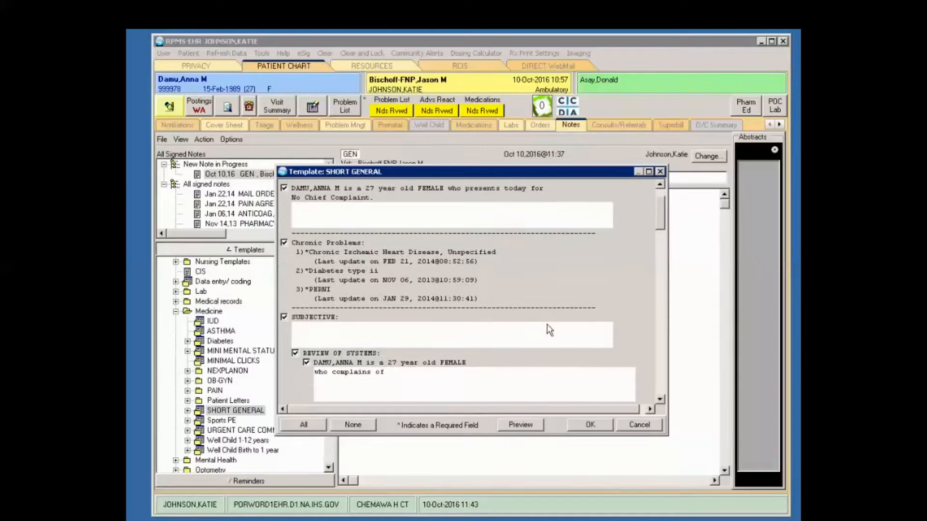
scroll(548, 324, "down", 5)
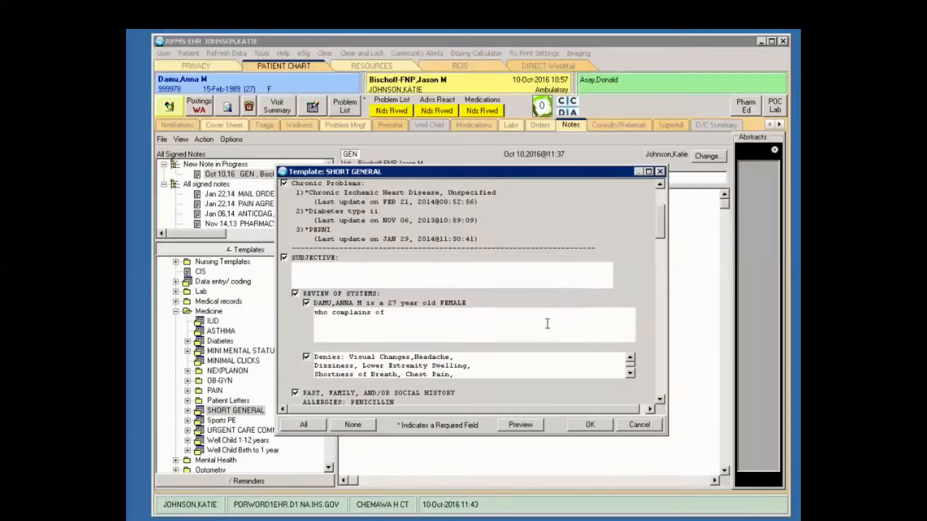
scroll(544, 322, "down", 2)
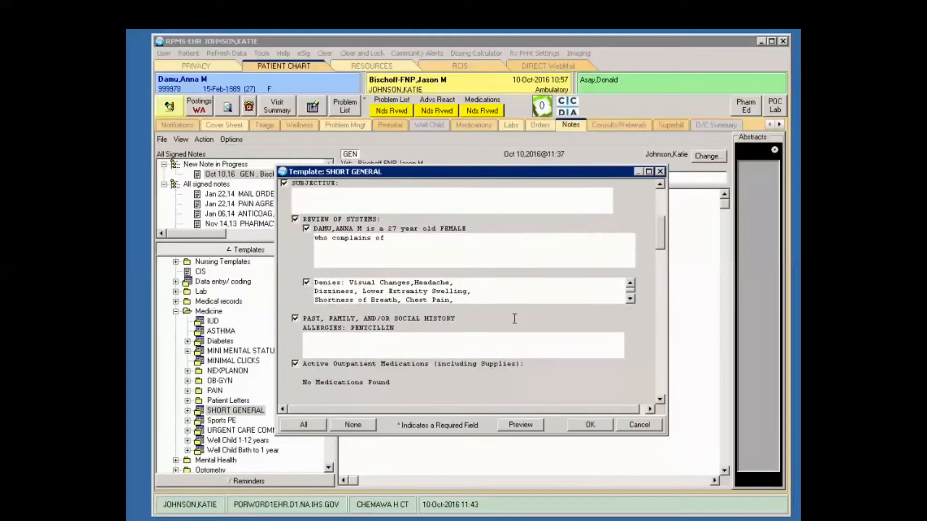
scroll(378, 294, "down", 2)
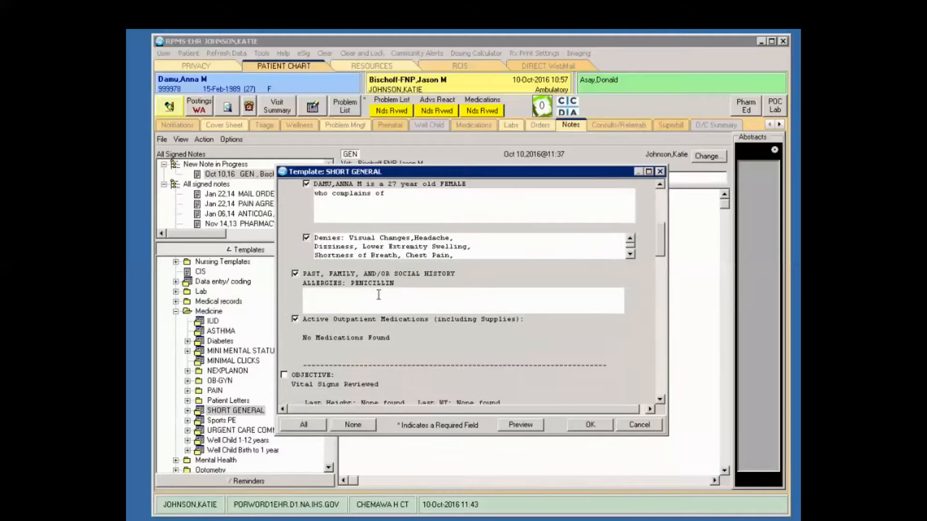
scroll(376, 361, "down", 2)
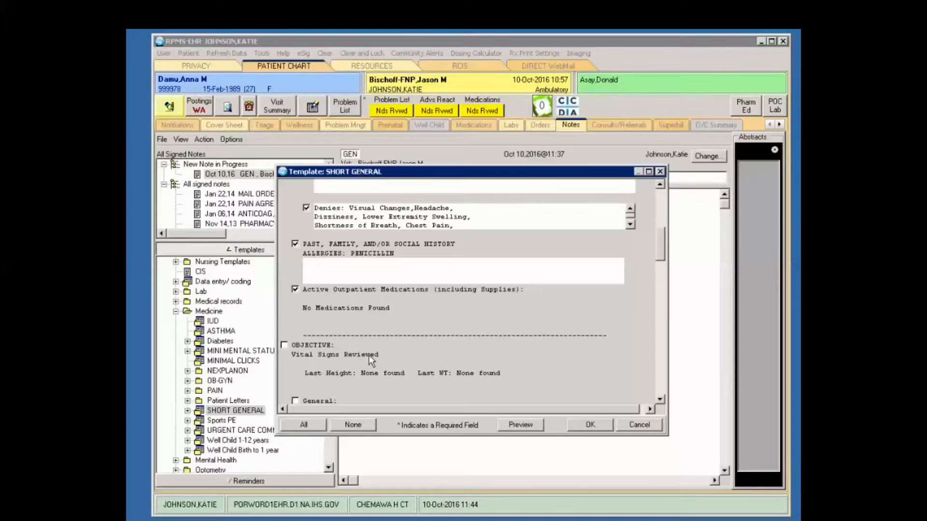
scroll(369, 355, "down", 1)
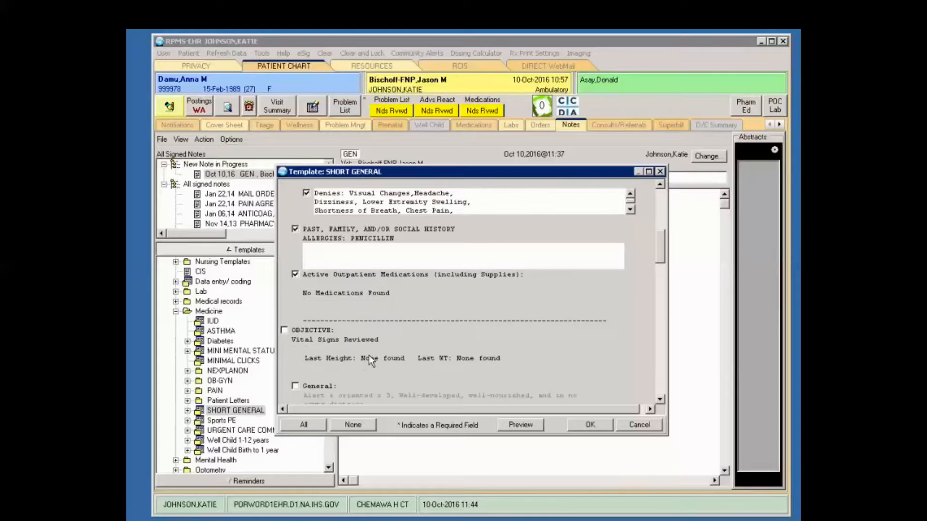
scroll(370, 355, "up", 5)
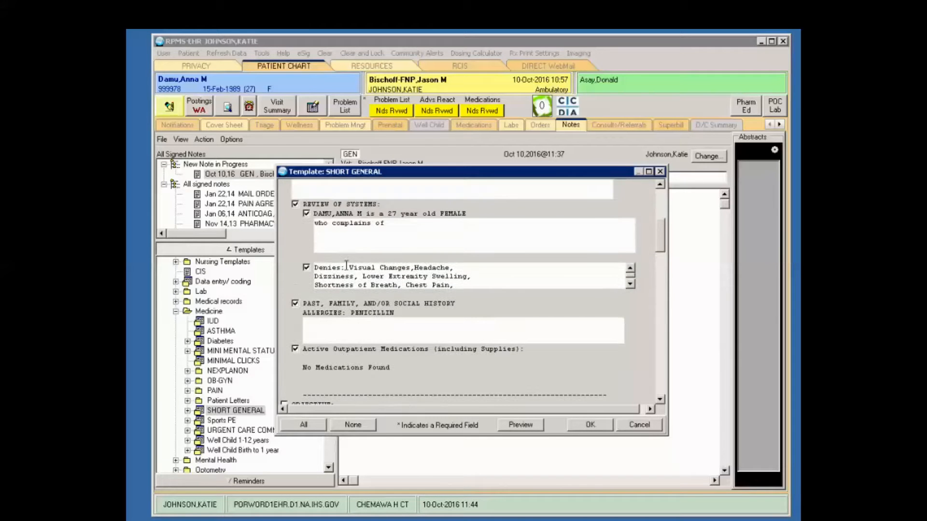
scroll(354, 241, "up", 4)
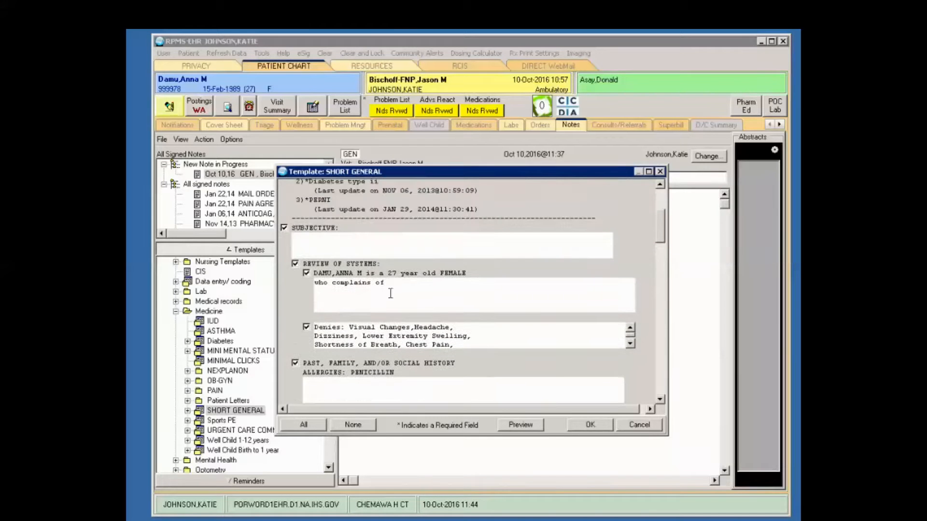
scroll(356, 248, "up", 2)
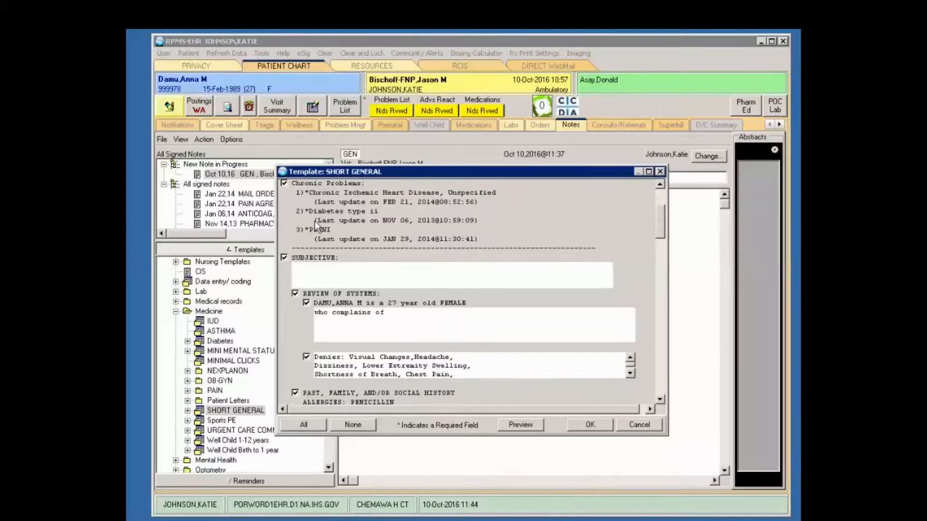
scroll(317, 226, "down", 8)
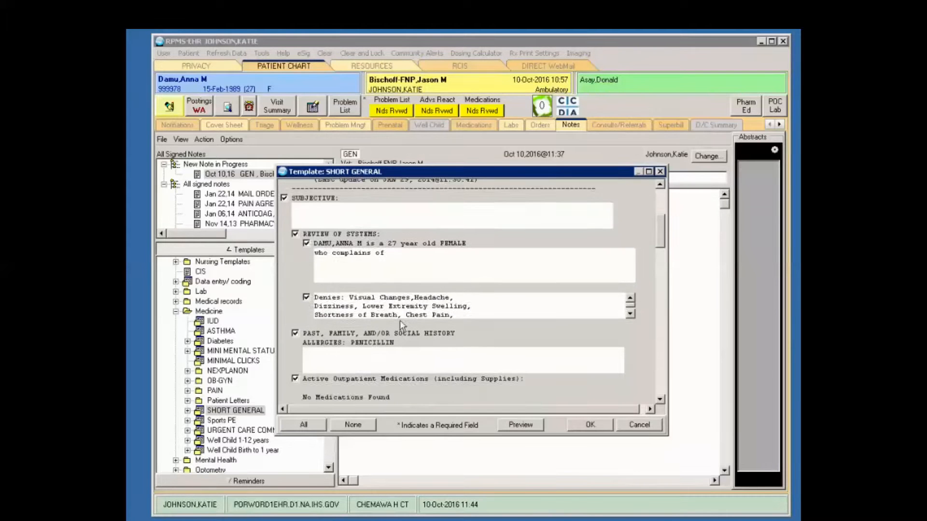
Include the OBJECTIVE section in the template with the General statement and the detailed normal exam findings starting with GENERAL
scroll(406, 324, "down", 3)
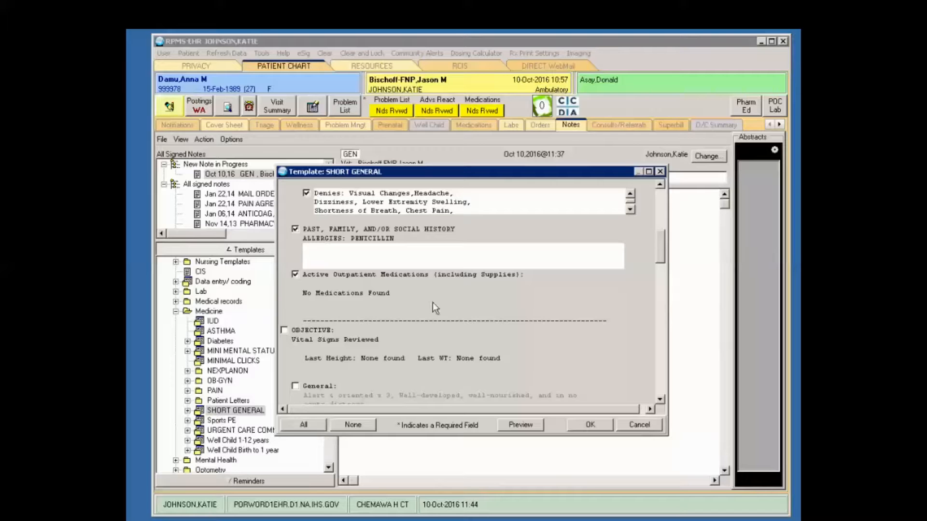
left_click(284, 330)
scroll(514, 356, "down", 1)
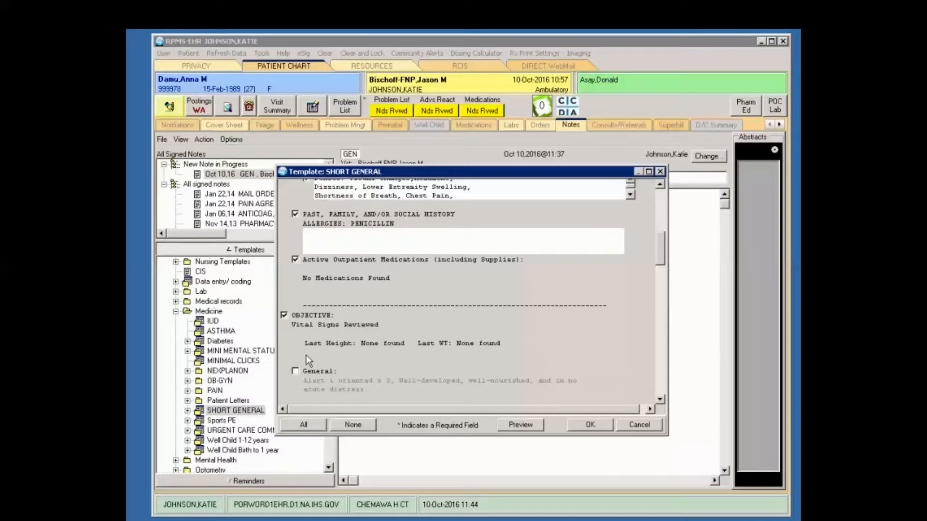
left_click(295, 371)
scroll(601, 311, "down", 3)
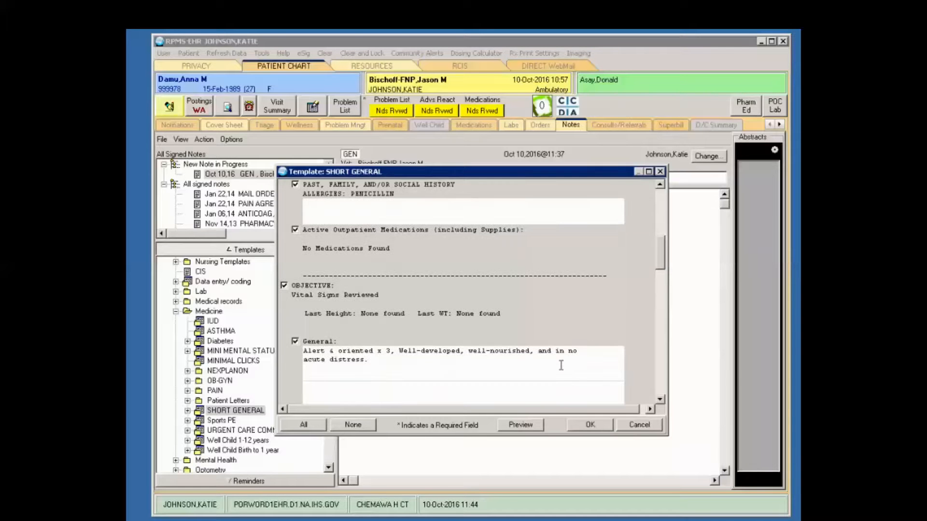
scroll(561, 366, "down", 1)
scroll(561, 366, "down", 1)
left_click(295, 368)
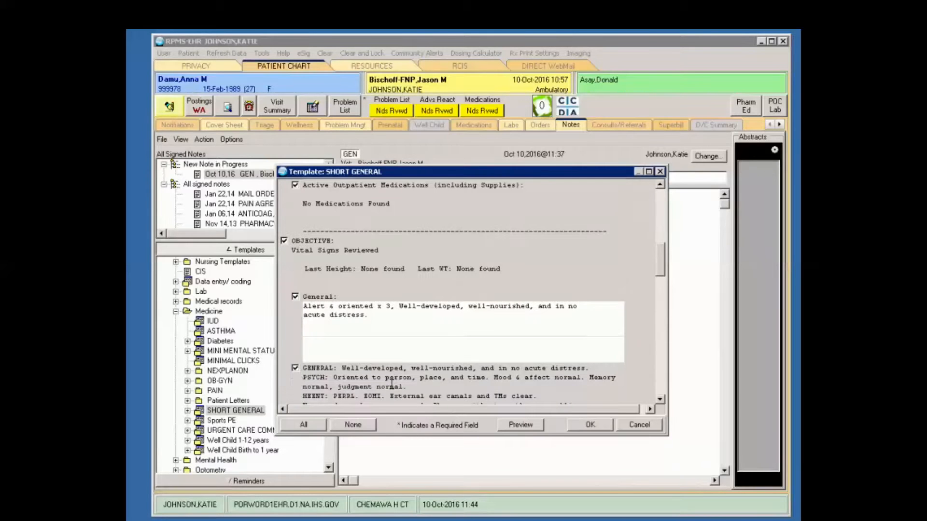
Examine the OBJECTIVE exam findings from General through EXT and MALE GENITALIA for fixed text and free-text fields
scroll(391, 384, "down", 1)
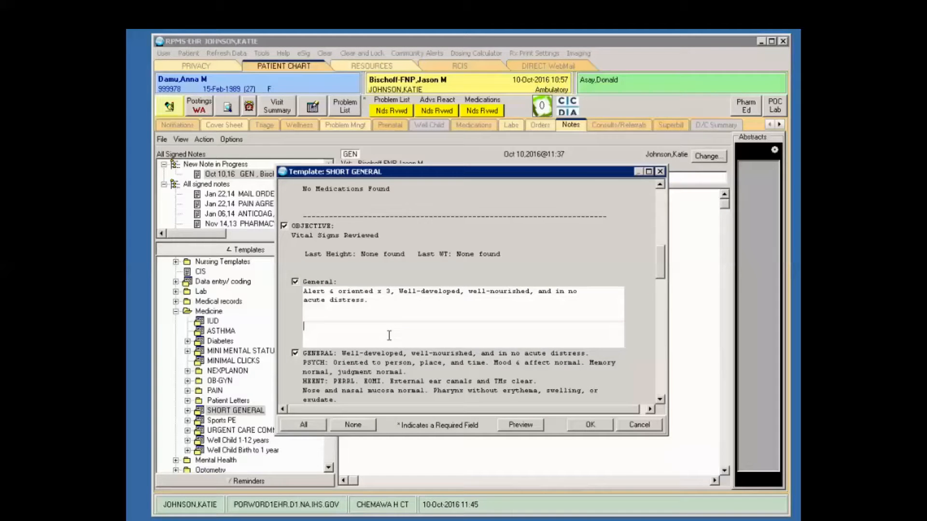
scroll(389, 335, "down", 3)
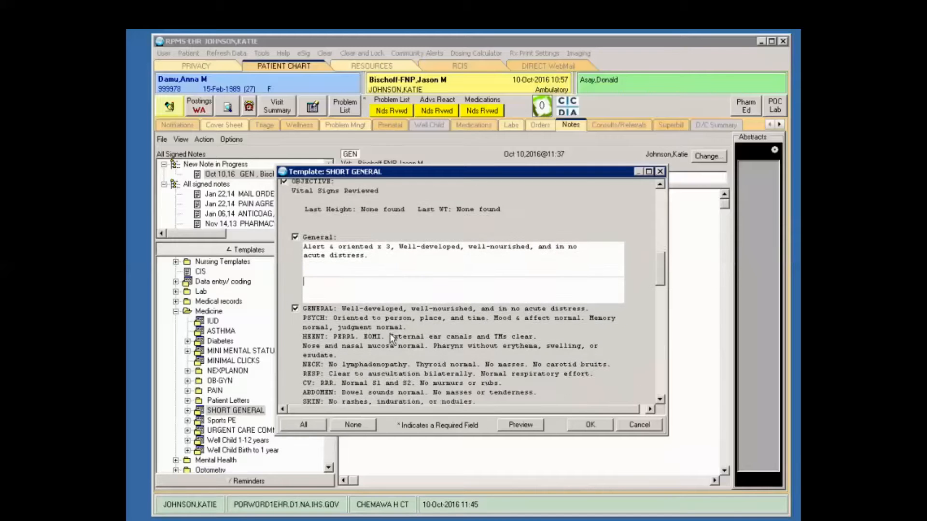
scroll(389, 346, "down", 2)
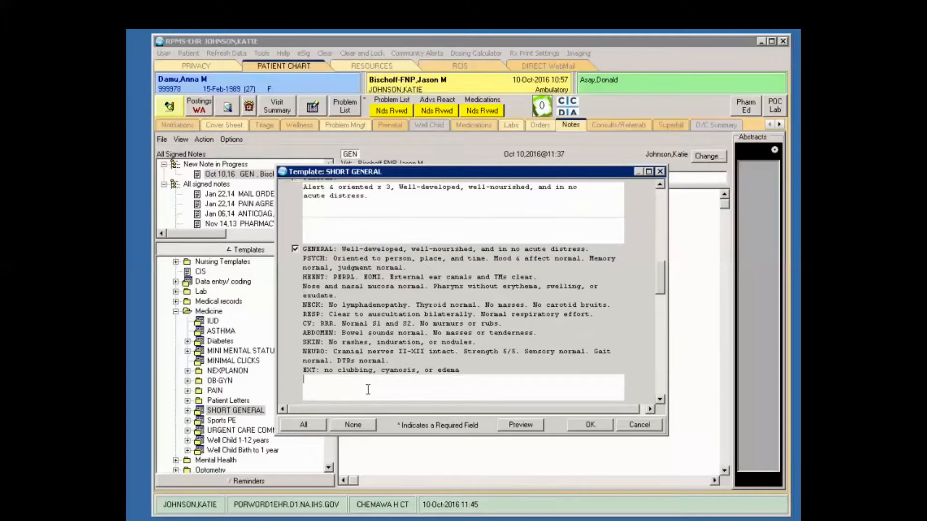
scroll(367, 390, "up", 1)
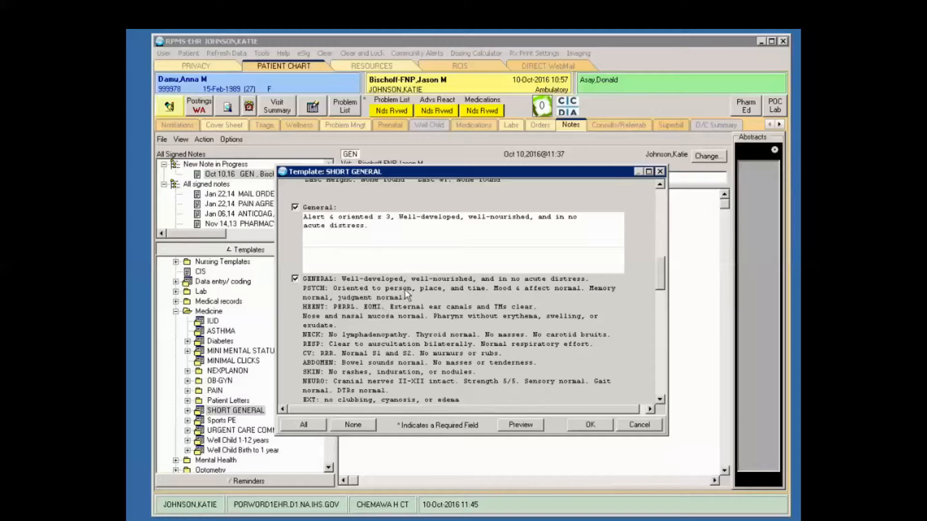
left_click(454, 263)
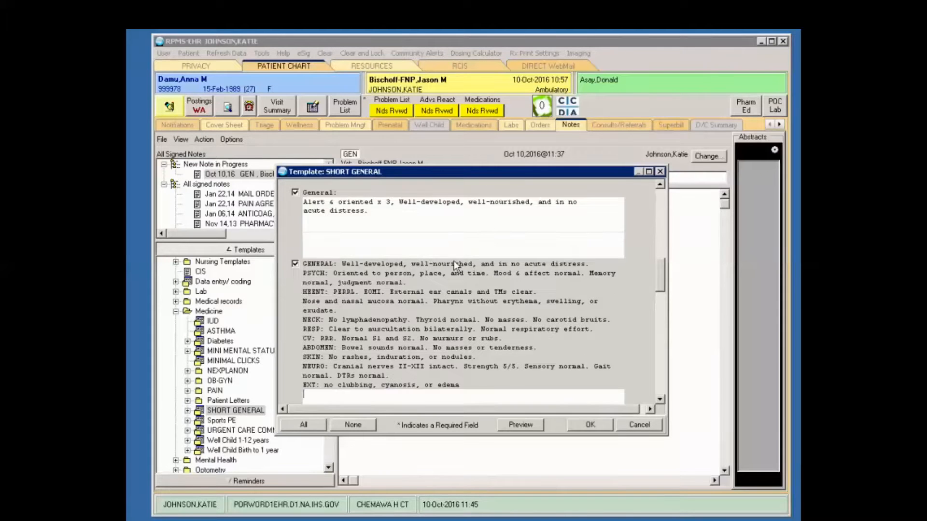
scroll(453, 260, "down", 1)
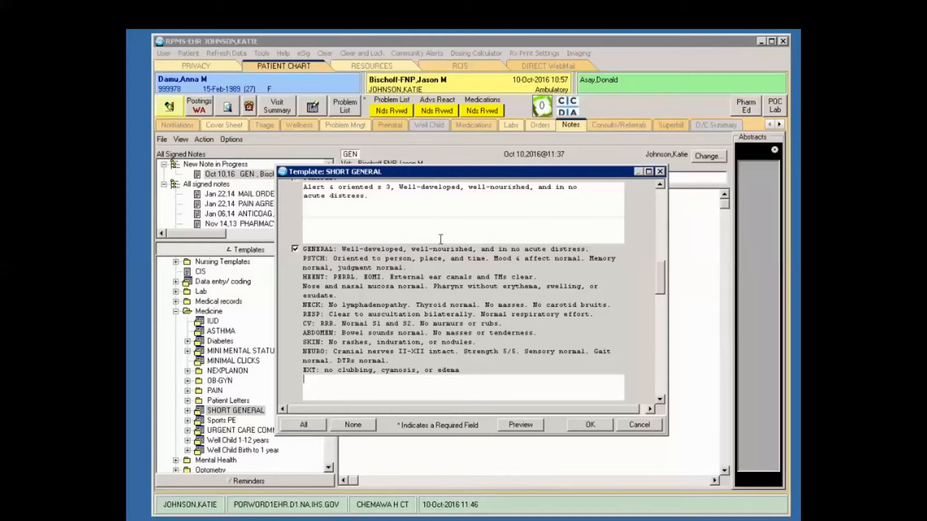
scroll(440, 239, "down", 2)
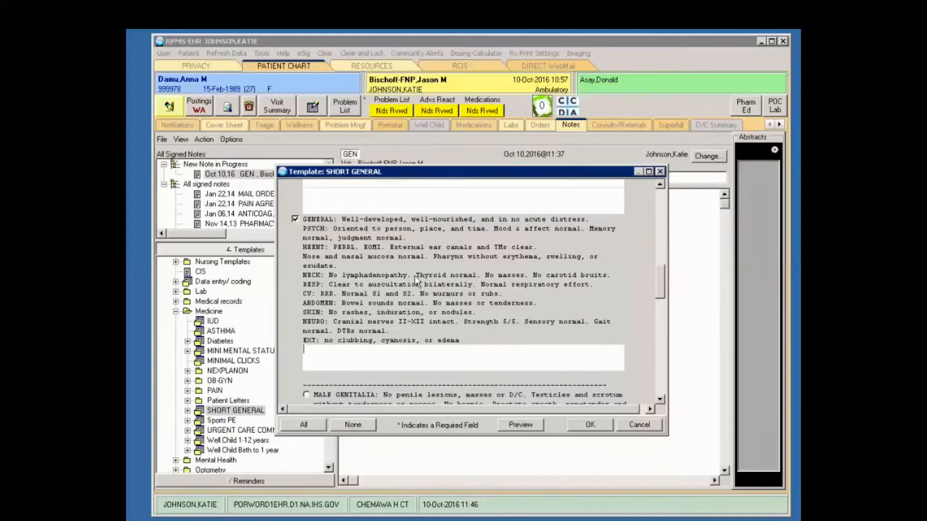
scroll(415, 276, "down", 4)
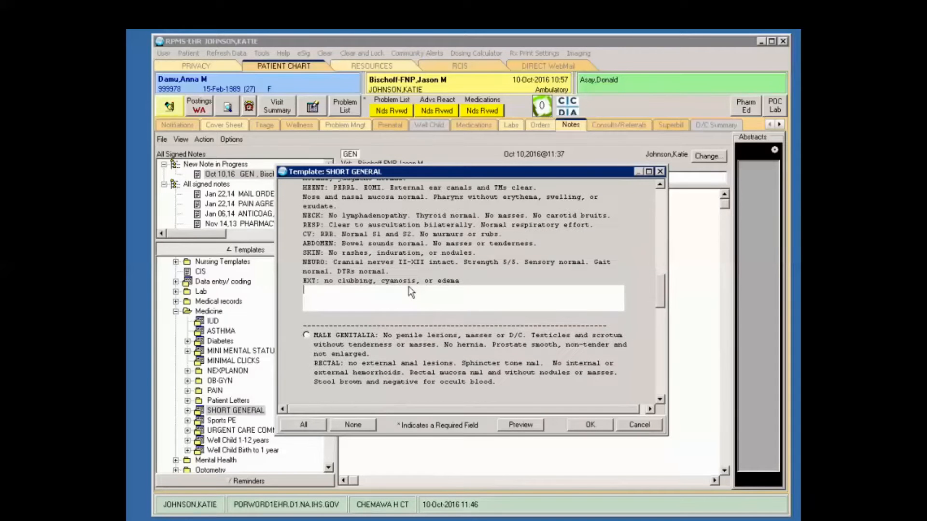
scroll(411, 292, "up", 2)
scroll(408, 289, "up", 3)
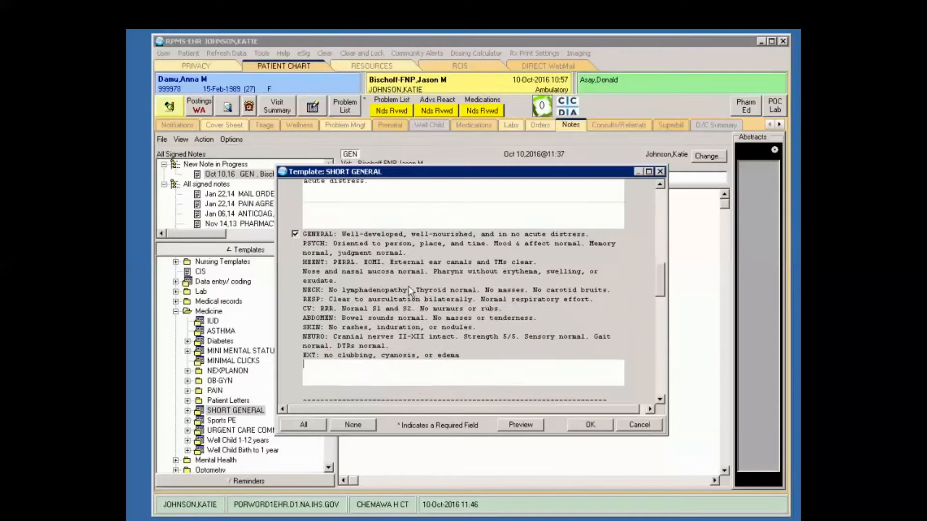
Replace the ending "and in no acute distress." of the General exam statement with "anda ajdjdj"
left_click(408, 221)
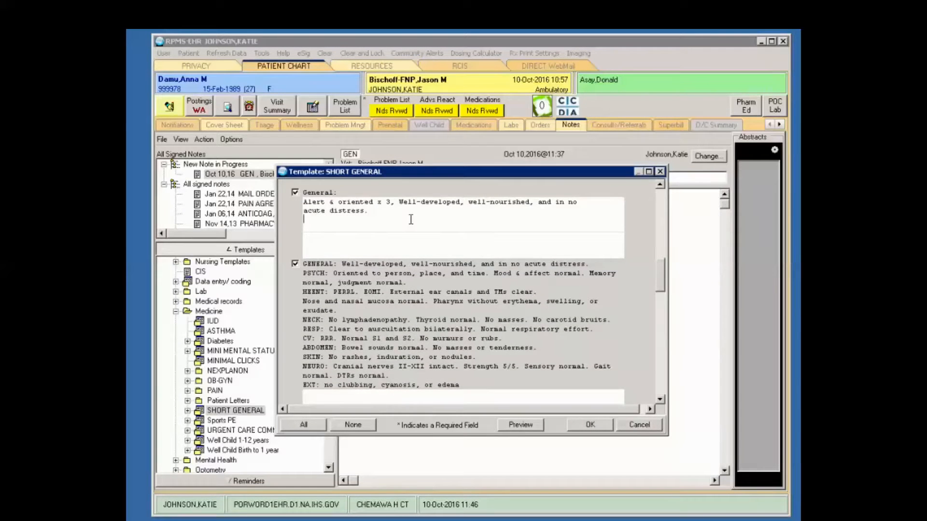
left_click(386, 213)
key("BackSpace")
key("BackSpace")
key("BackSpace")
key("BackSpace")
key("BackSpace")
key("BackSpace")
key("BackSpace")
key("BackSpace")
key("BackSpace")
key("BackSpace")
key("BackSpace")
key("BackSpace")
key("BackSpace")
key("BackSpace")
key("BackSpace")
key("BackSpace")
key("BackSpace")
key("BackSpace")
key("BackSpace")
key("BackSpace")
key("BackSpace")
key("BackSpace")
key("BackSpace")
type("da")
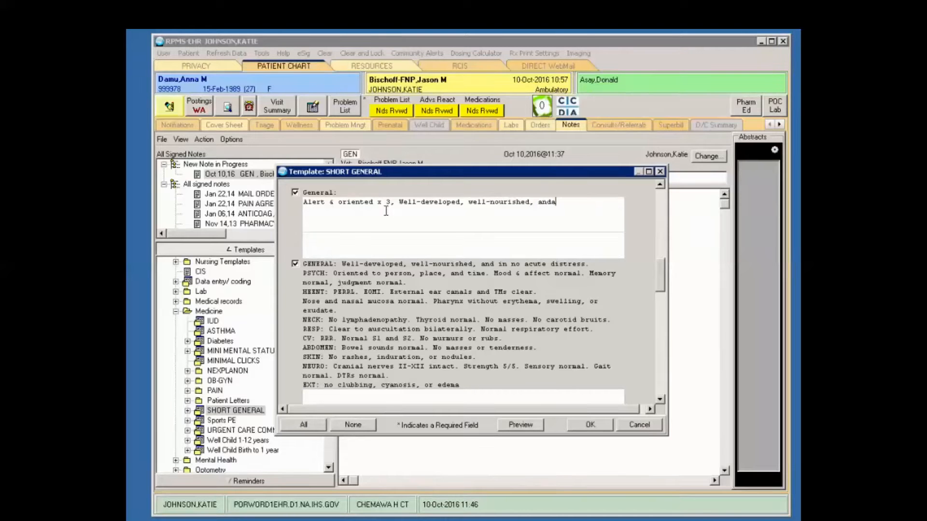
type(" ajdjdj")
Enter "asdfasdfasdf" in the free-text field beneath the EXT line of the detailed exam findings
scroll(341, 328, "down", 1)
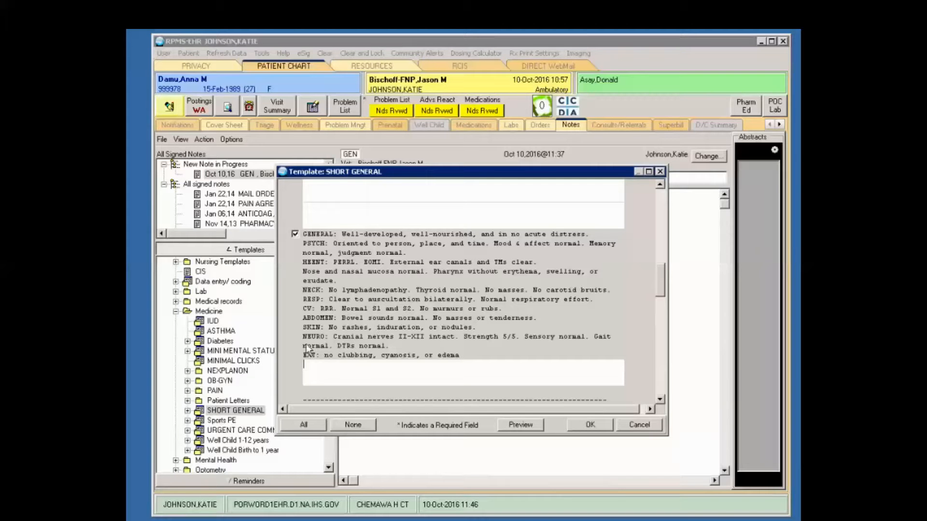
type("asdfasdfasdf")
scroll(419, 290, "down", 1)
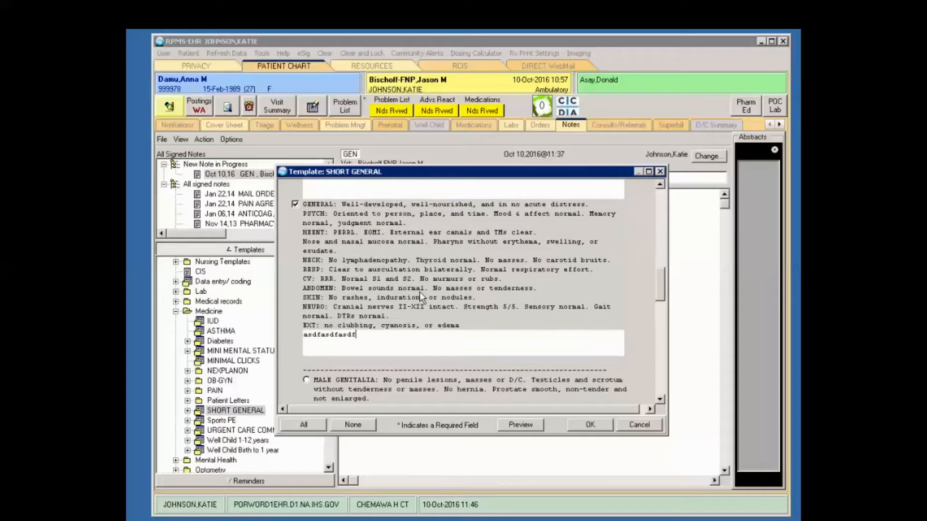
Include CONSULTS ORDERED and FOLLOW-UP in the template, with the statement on lab tests for the next visit
scroll(419, 292, "down", 1)
scroll(419, 295, "down", 1)
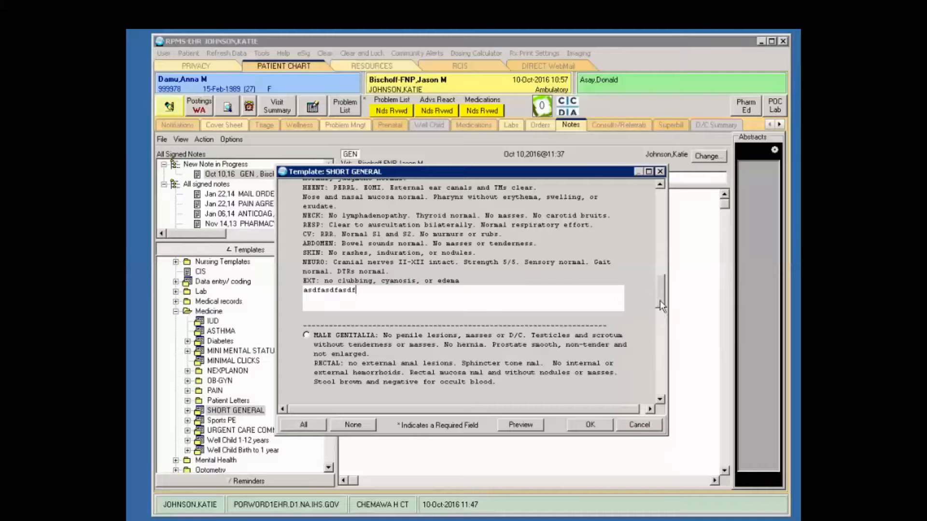
left_click_drag(660, 301, 639, 400)
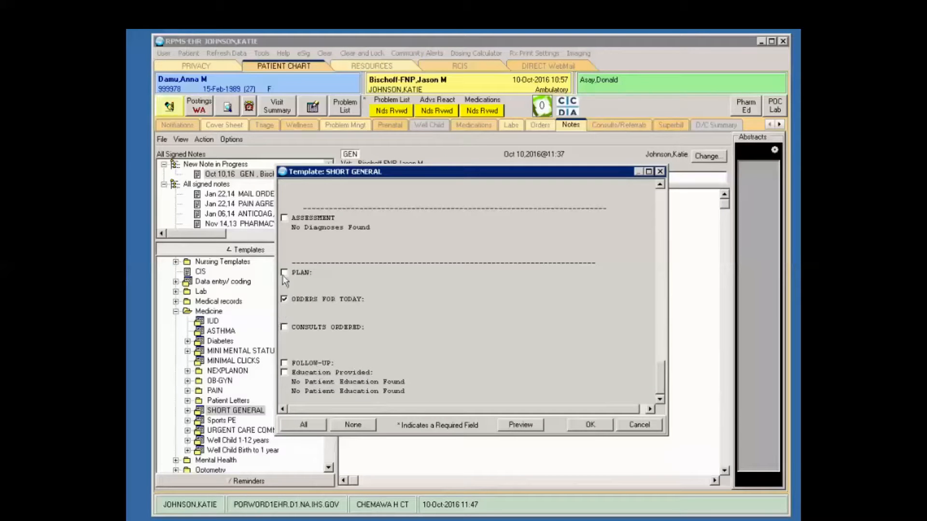
left_click(284, 327)
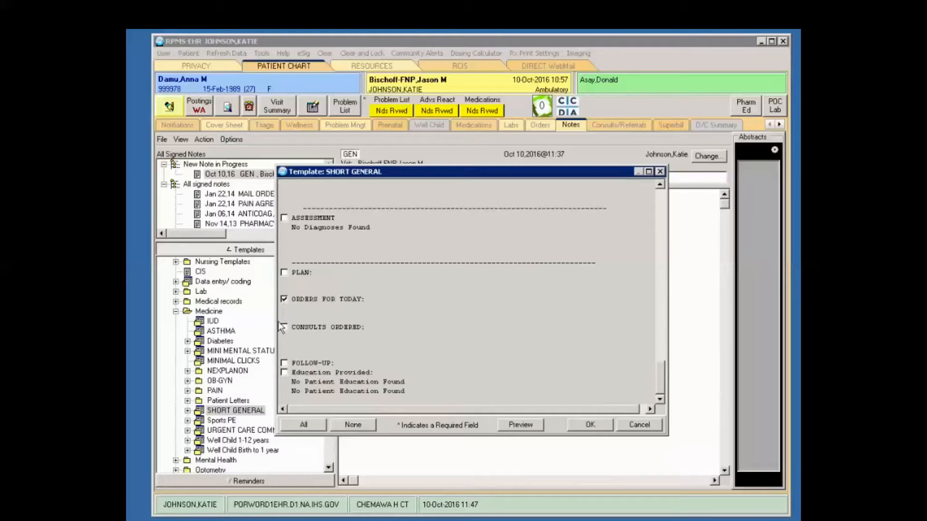
left_click(284, 363)
left_click(295, 373)
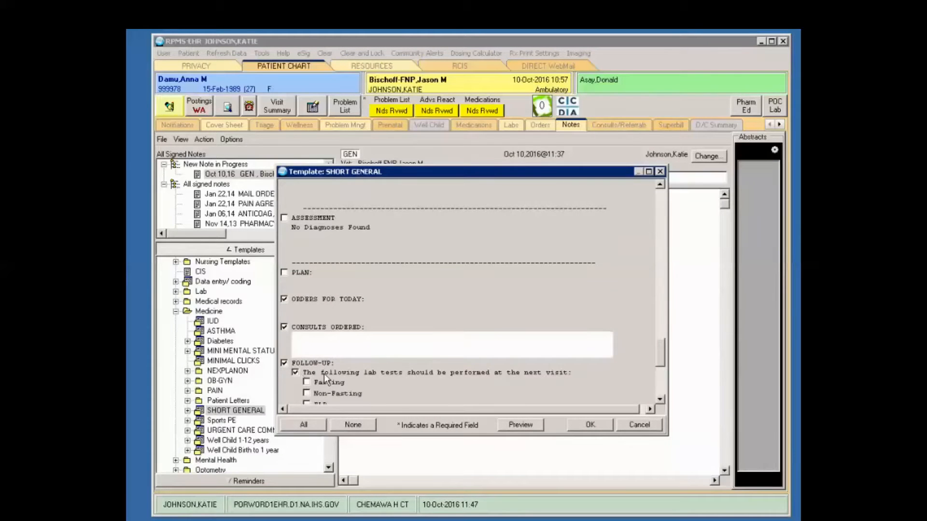
Choose Fasting for the next-visit lab tests and insert the completed SHORT GENERAL template into the note
scroll(321, 369, "down", 1)
left_click(316, 340)
scroll(462, 368, "down", 2)
scroll(497, 385, "down", 3)
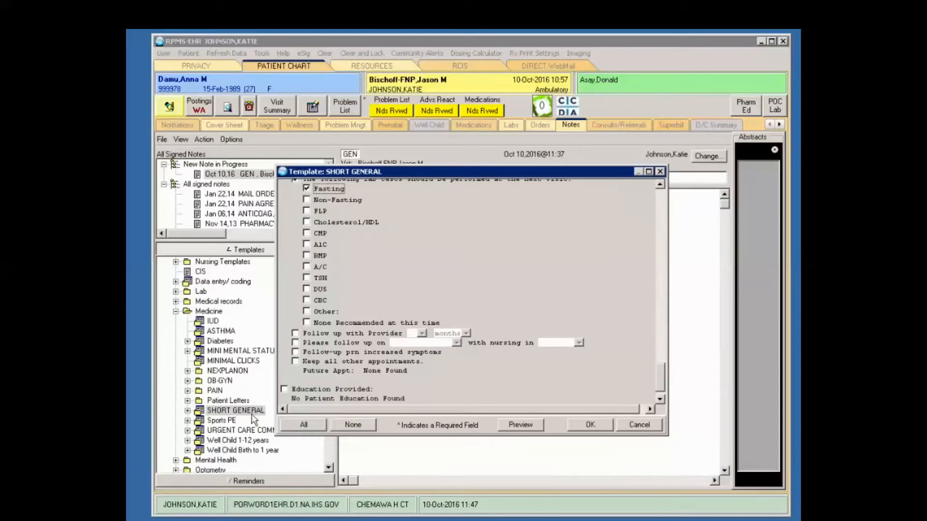
left_click(597, 429)
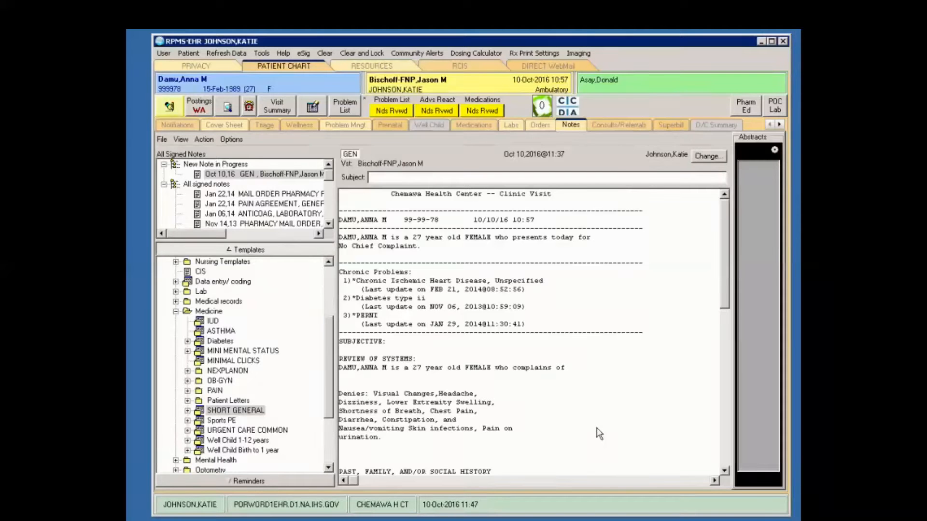
Replace "No masses or tenderness." on the ABDOMEN line of the note with "asfasdf"
left_click(567, 428)
scroll(464, 413, "down", 15)
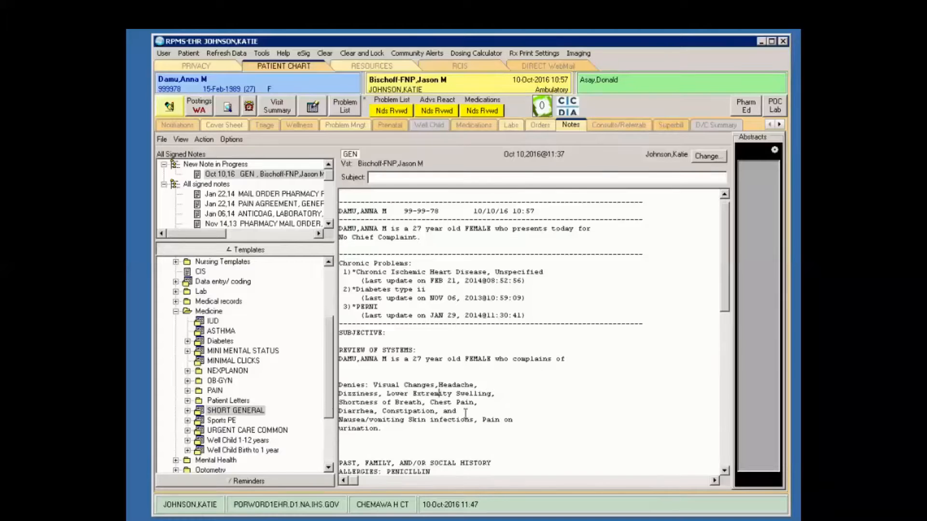
scroll(466, 413, "down", 3)
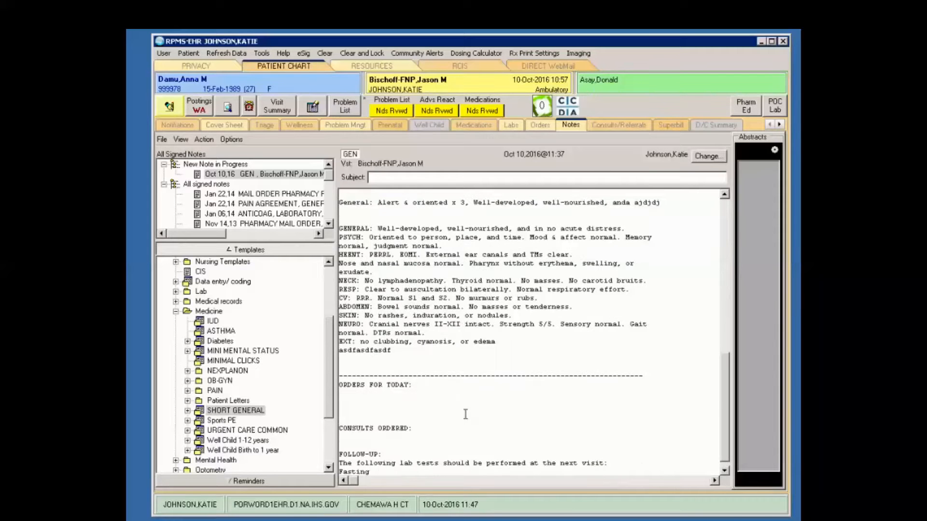
left_click(374, 316)
left_click_drag(574, 307, 470, 306)
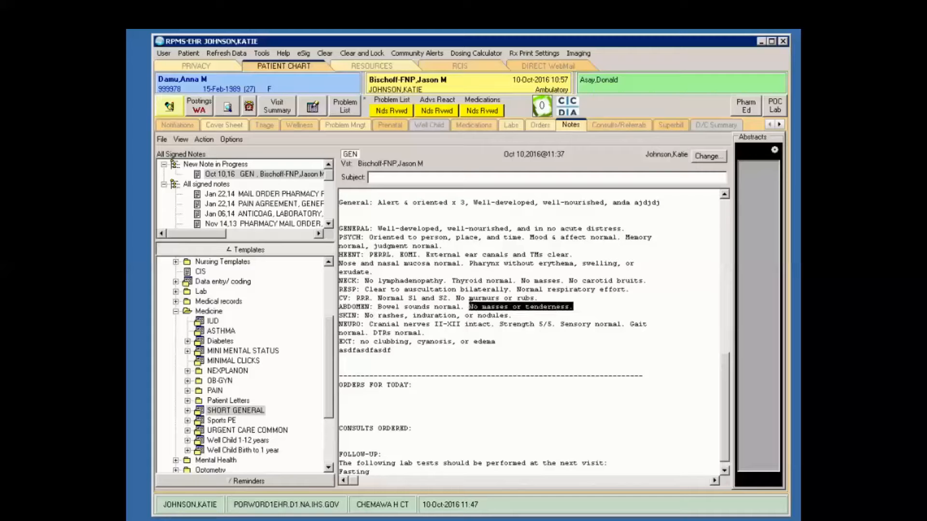
key("Delete")
type("asfasdf")
left_click(458, 429)
Open the individual signature prompt for the GEN note and cancel it without signing
scroll(457, 430, "down", 1)
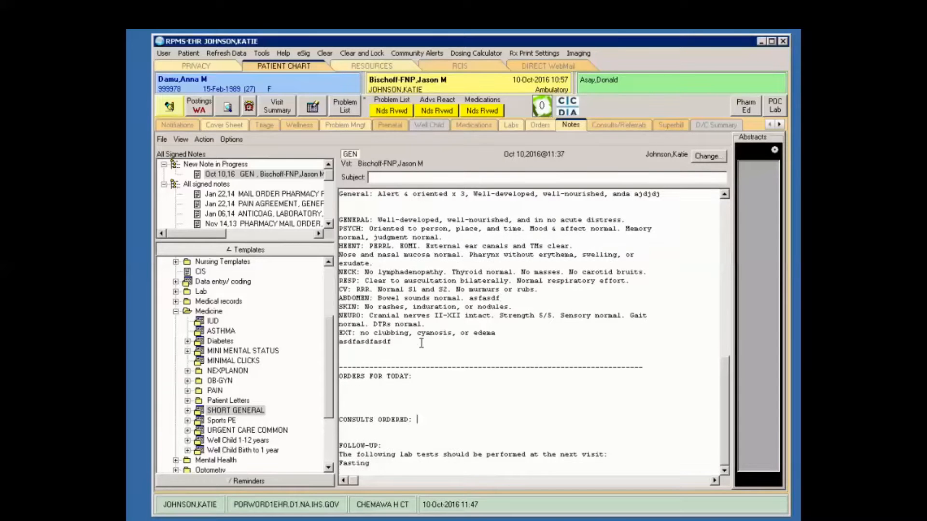
scroll(458, 359, "up", 10)
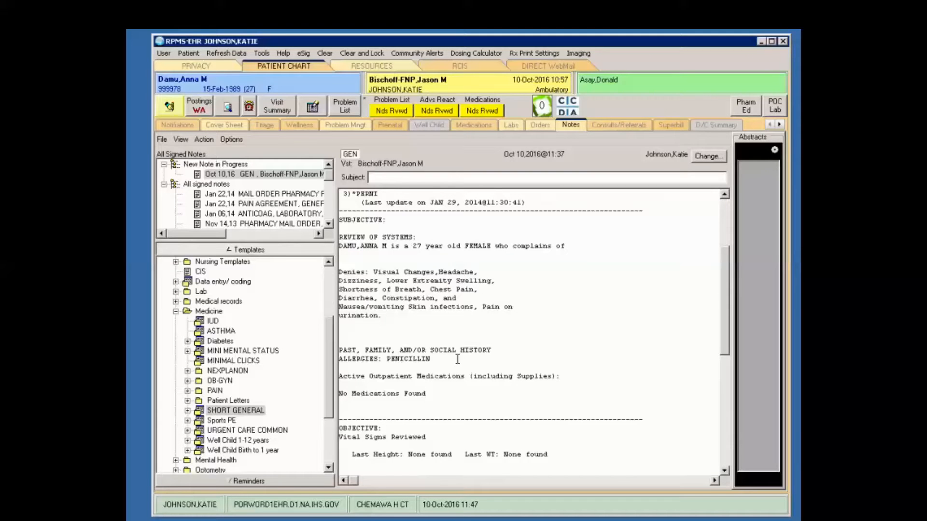
right_click(487, 309)
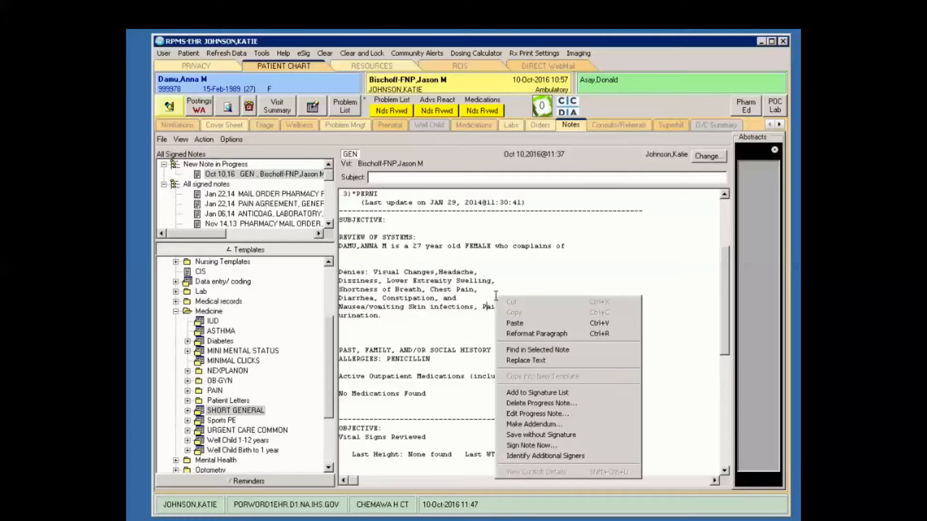
left_click(555, 445)
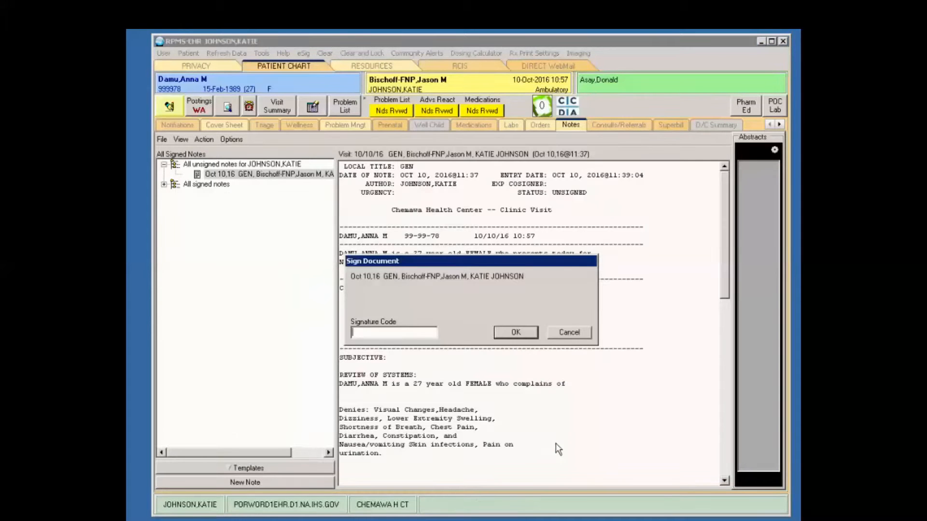
left_click(570, 335)
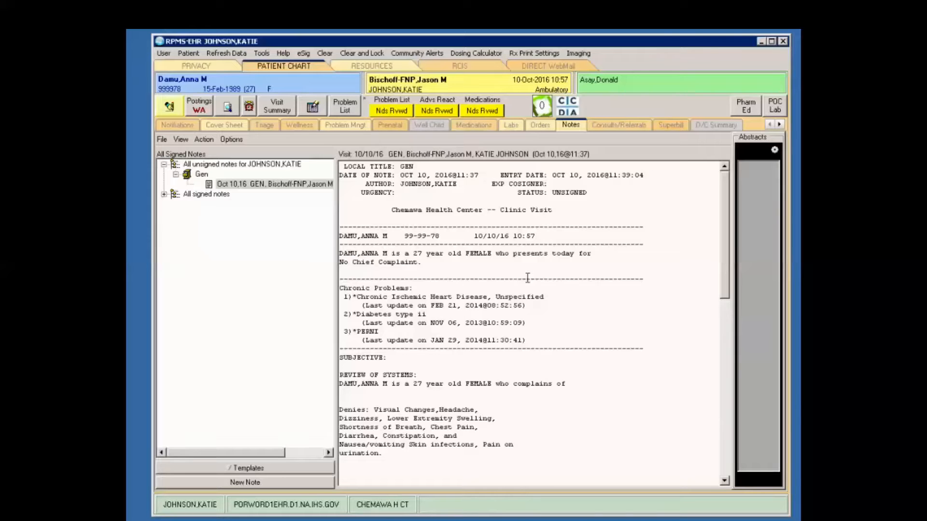
scroll(528, 278, "down", 10)
right_click(527, 278)
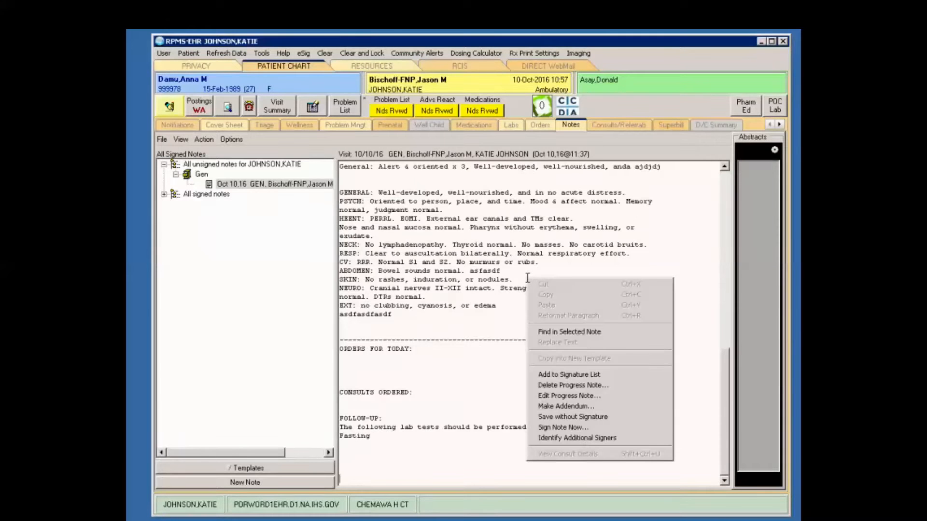
left_click(425, 269)
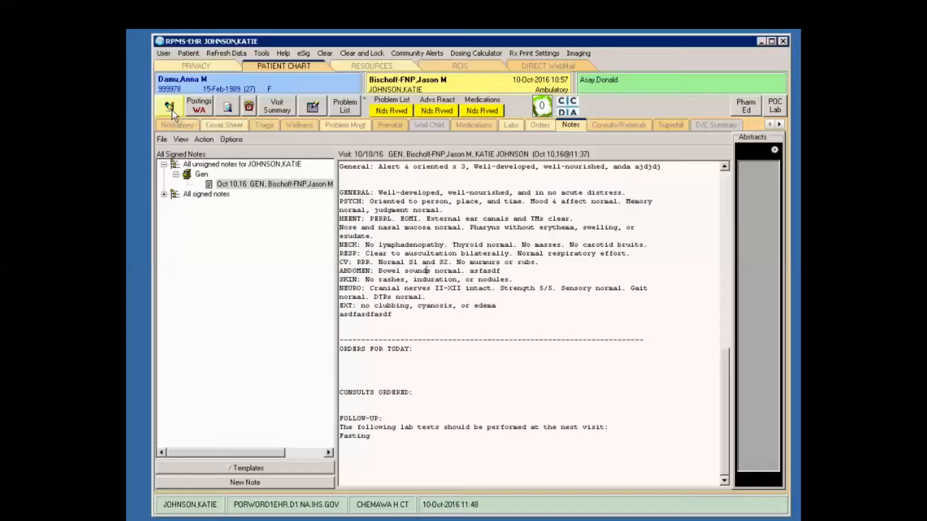
Review the pending changes and sign the checked GEN note by entering the electronic signature code
left_click(175, 109)
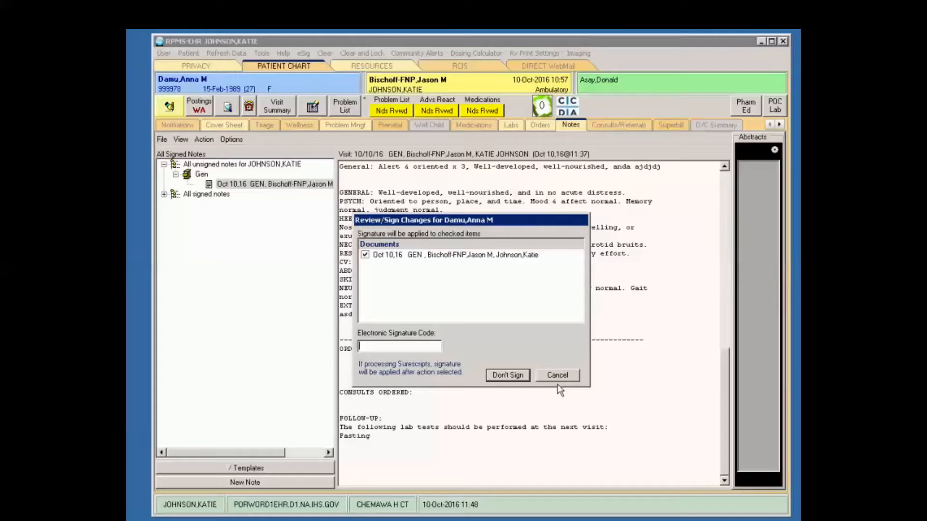
type("********")
key("Return")
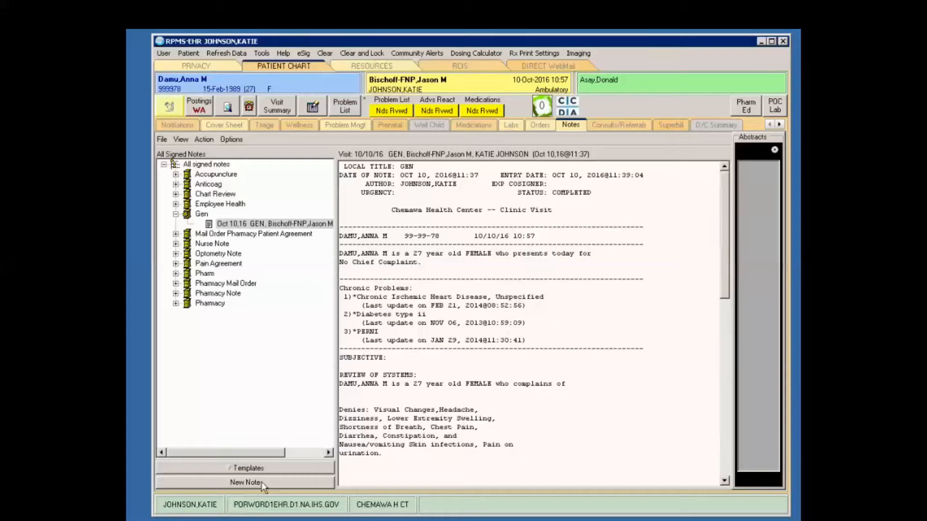
Review the signed GEN note through to its orders, consults, follow-up and signature lines
left_click(610, 372)
left_click(530, 320)
scroll(530, 321, "down", 18)
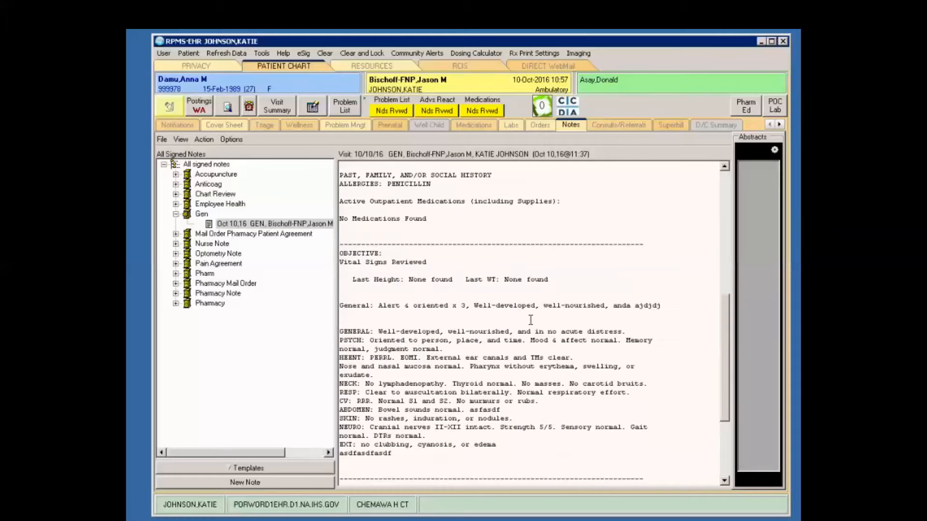
scroll(530, 320, "down", 1)
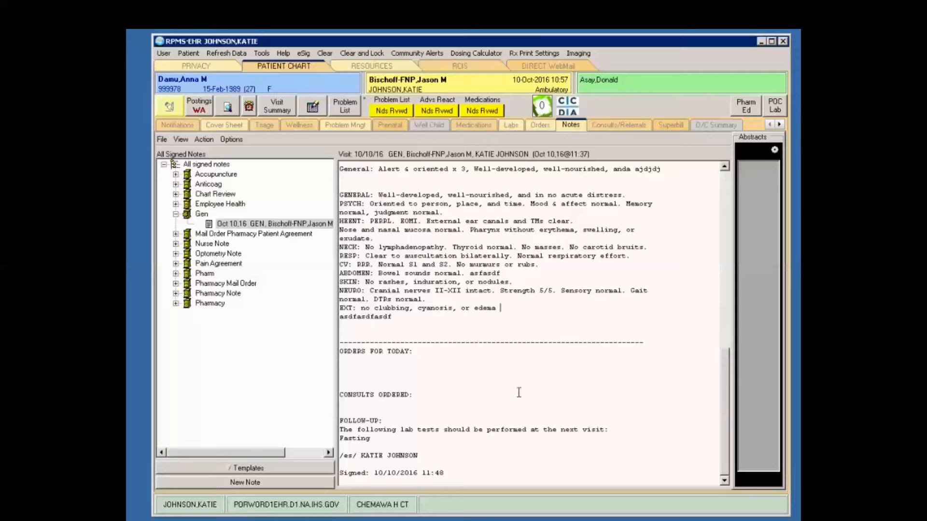
left_click(450, 373)
left_click(449, 385)
left_click(447, 396)
Look over the patient's education, exams and health factors, the clinical summary options, and the problem management sections
left_click(294, 127)
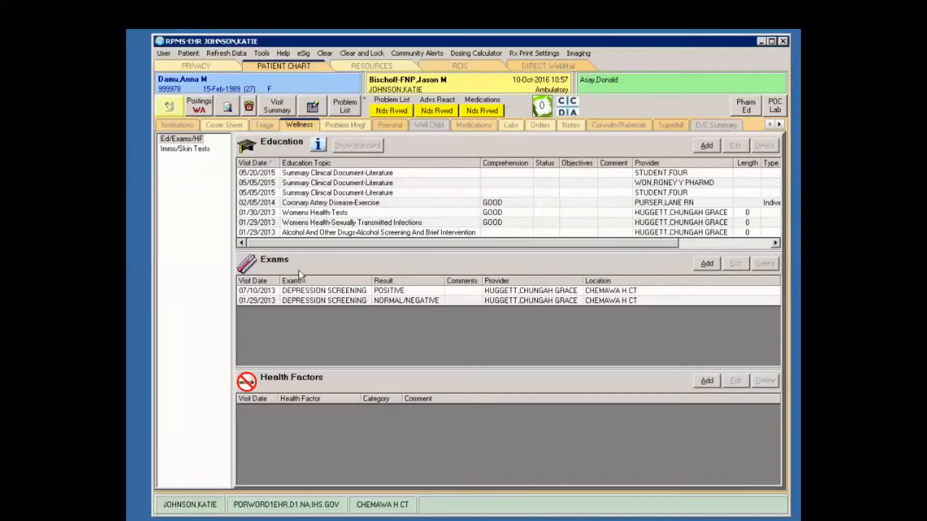
left_click(323, 393)
left_click(359, 327)
left_click(567, 110)
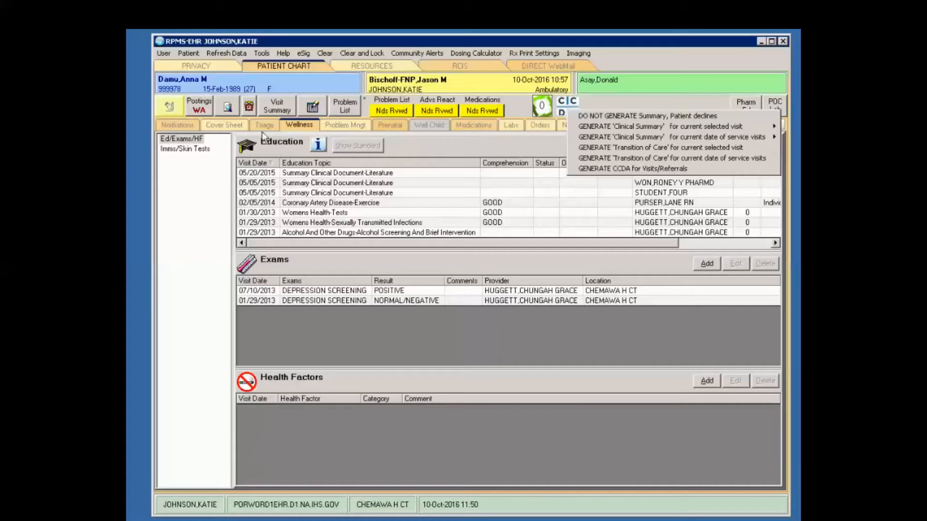
left_click(342, 125)
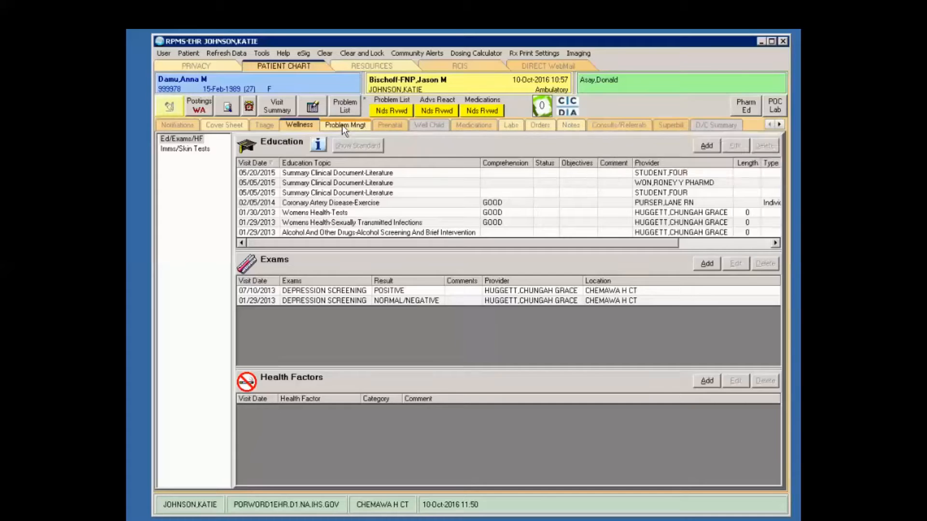
left_click(342, 125)
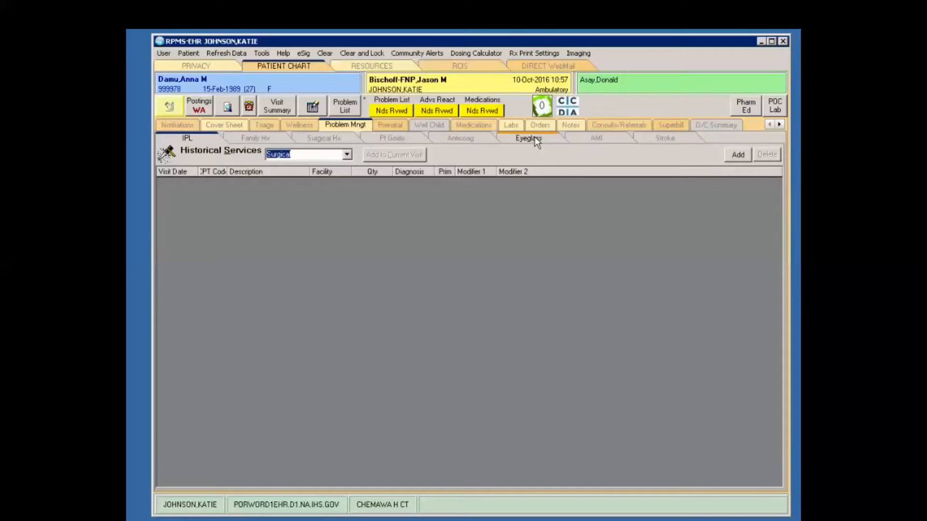
Start a new progress note titled GEN and apply the SHORT GENERAL template to its body
left_click(566, 126)
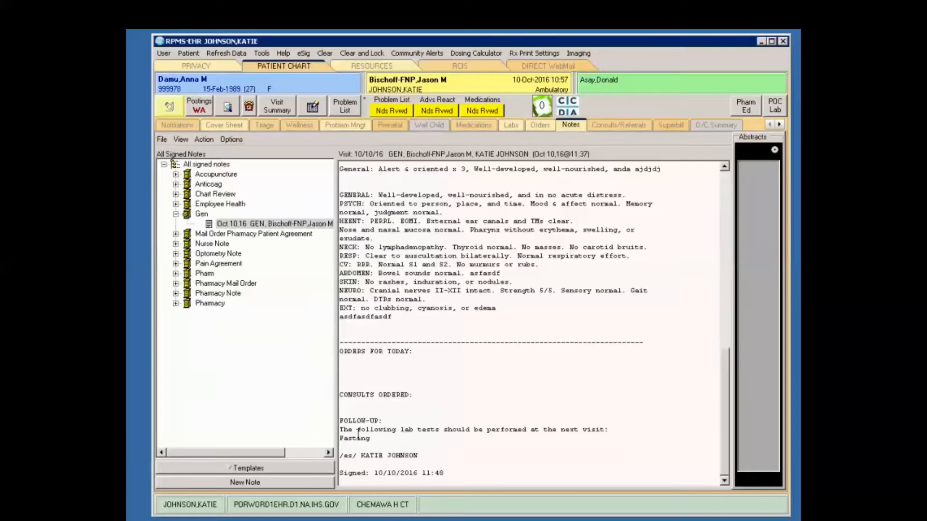
left_click(271, 483)
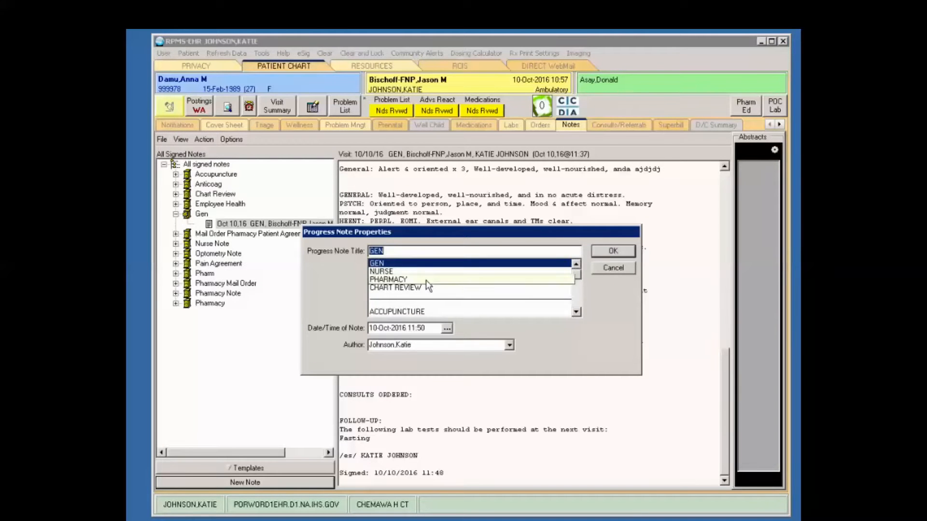
left_click(609, 252)
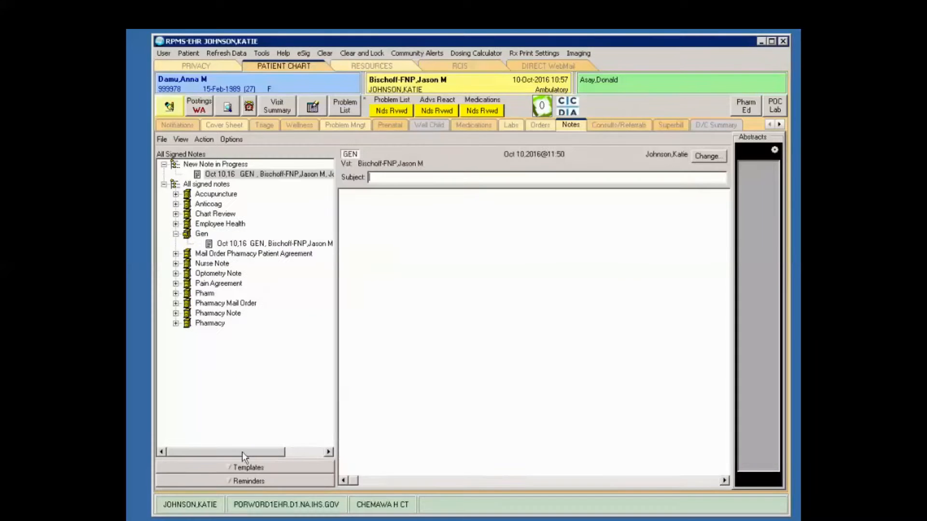
left_click(254, 467)
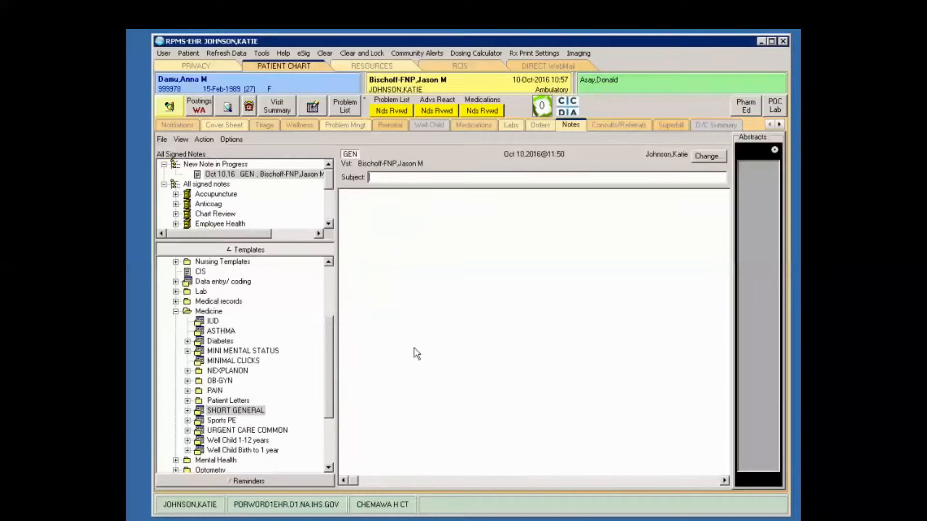
left_click_drag(201, 411, 499, 286)
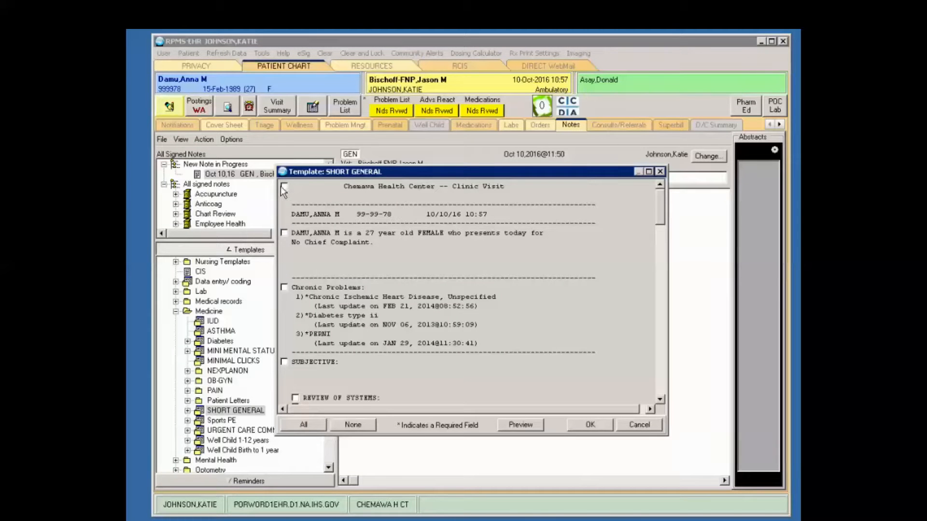
Include the template's sections from the clinic header through REVIEW OF SYSTEMS, with "s;dfajs;flsdjfa;lk" as the SUBJECTIVE text
left_click(284, 233)
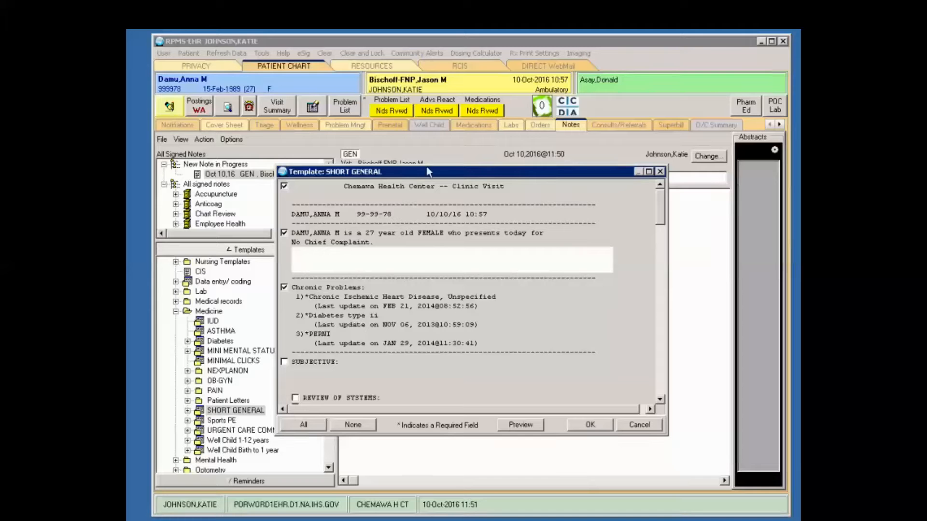
left_click_drag(452, 178, 526, 169)
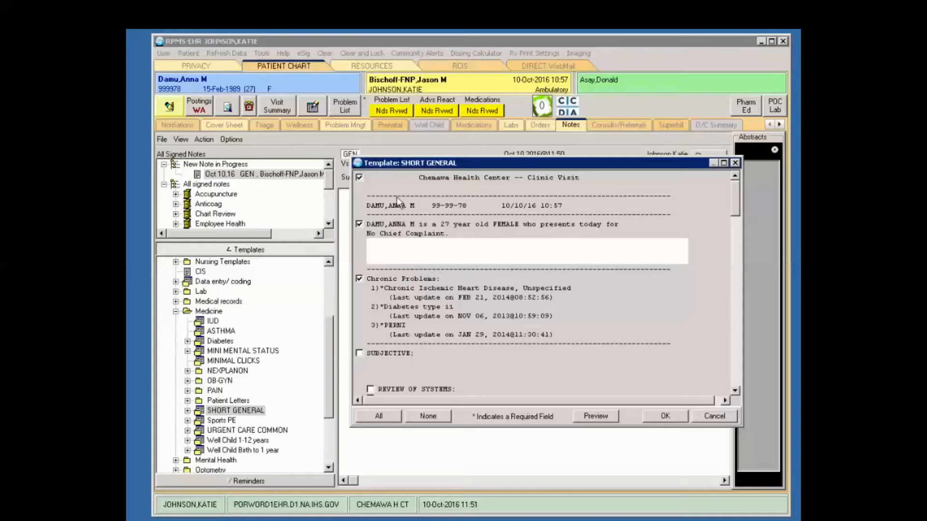
left_click(359, 353)
left_click(383, 367)
type("s;dfajs;flsdjfa;lk")
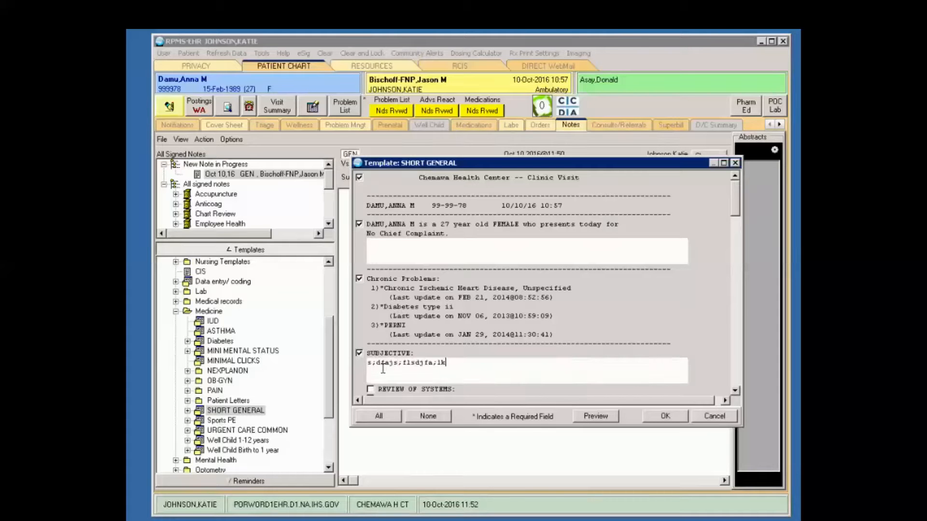
left_click(370, 389)
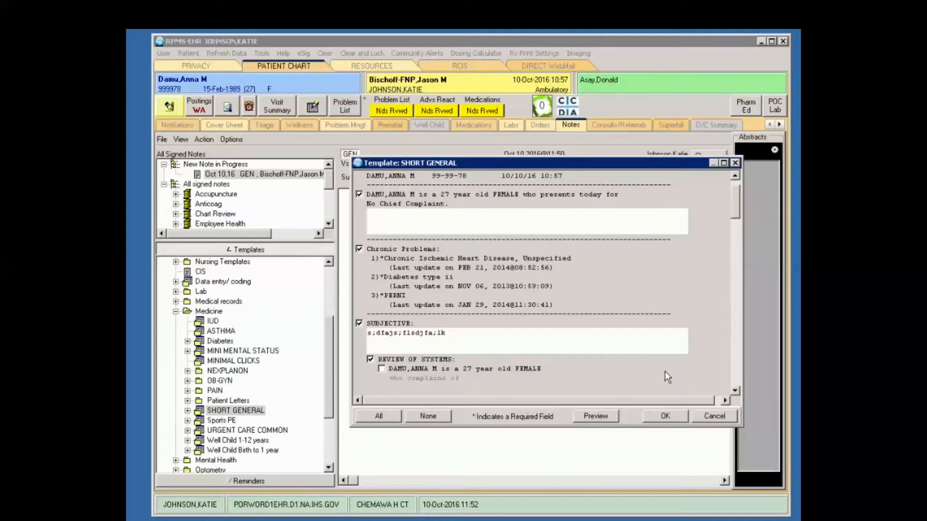
Insert the partly completed template into the GEN note and save the note without signature
left_click(665, 416)
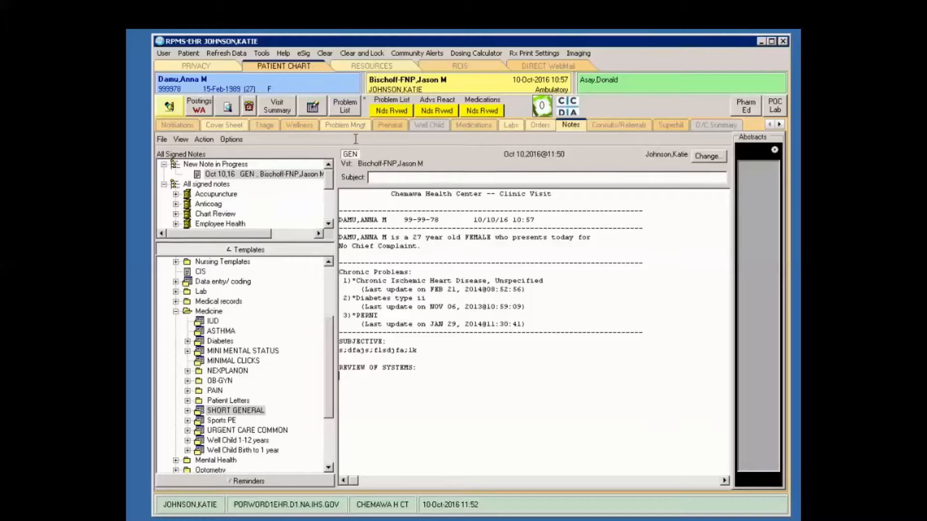
right_click(418, 348)
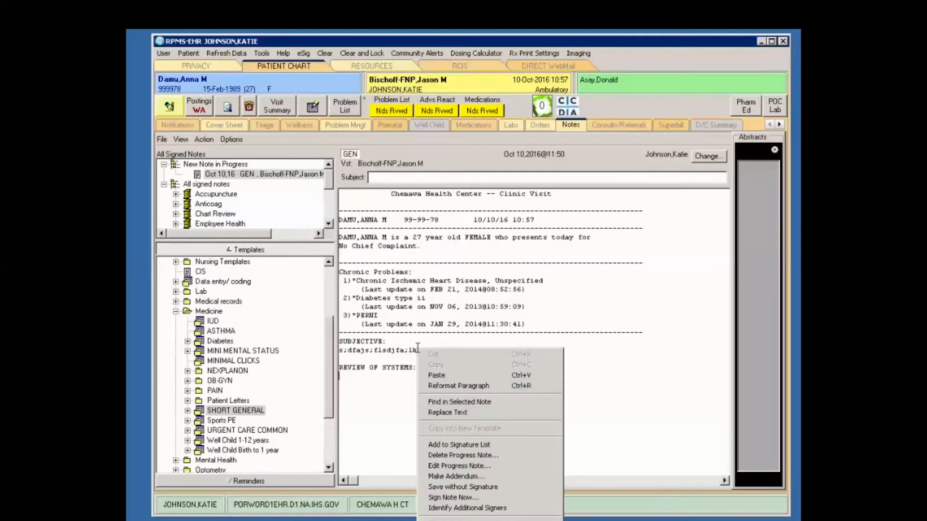
left_click(478, 486)
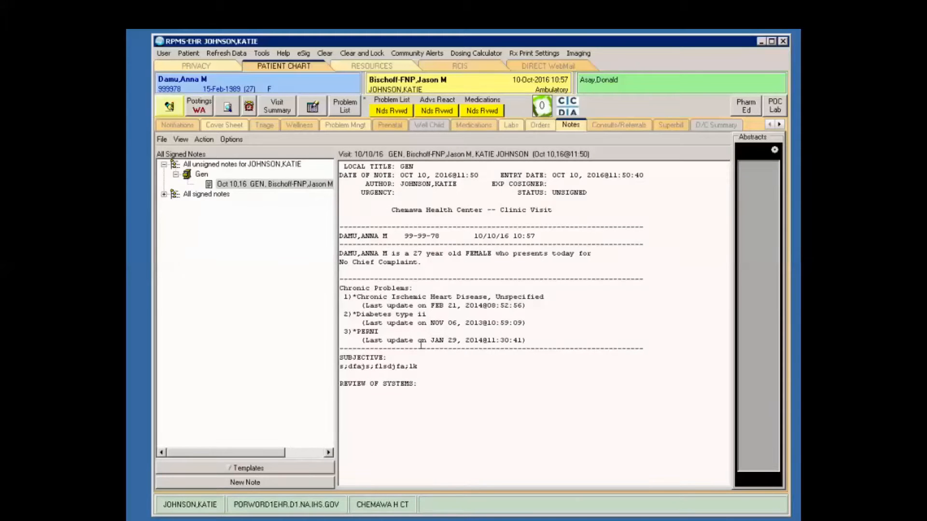
View the patient's active orders and return to the unsigned GEN note
left_click(323, 82)
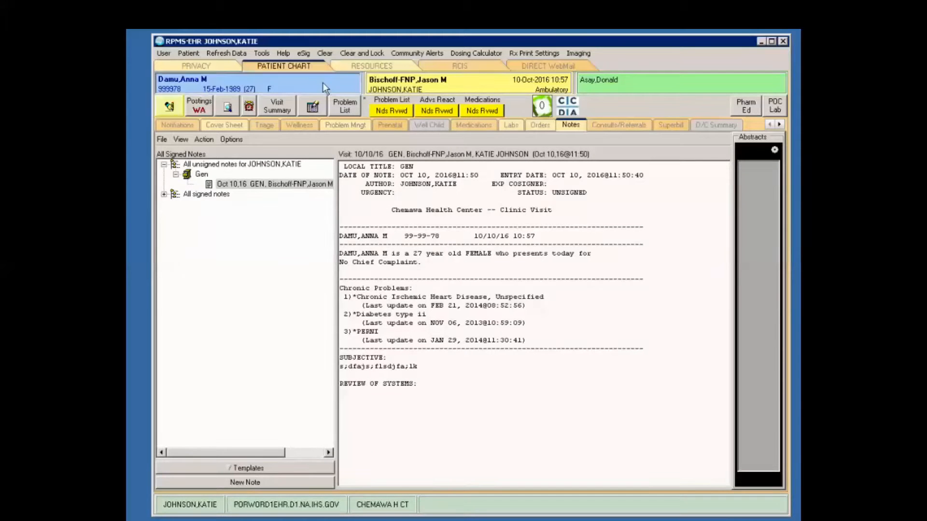
left_click(620, 440)
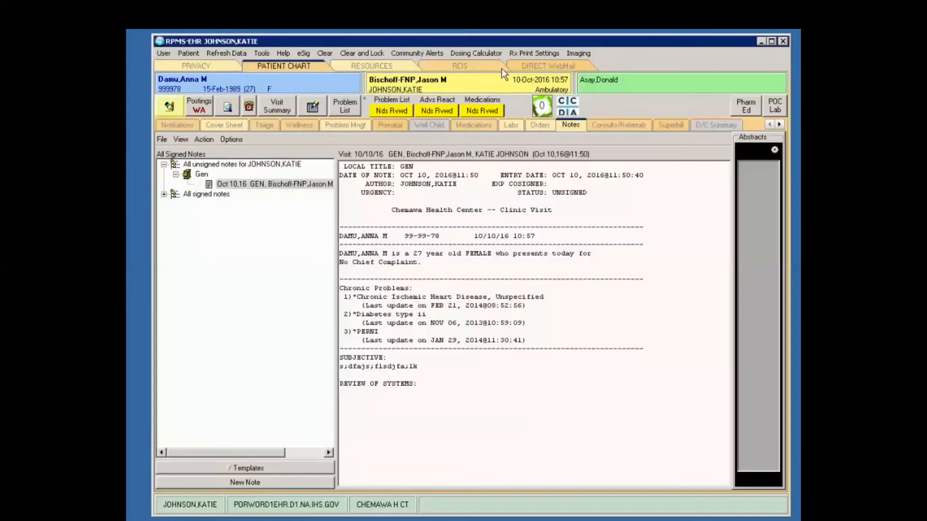
left_click(539, 124)
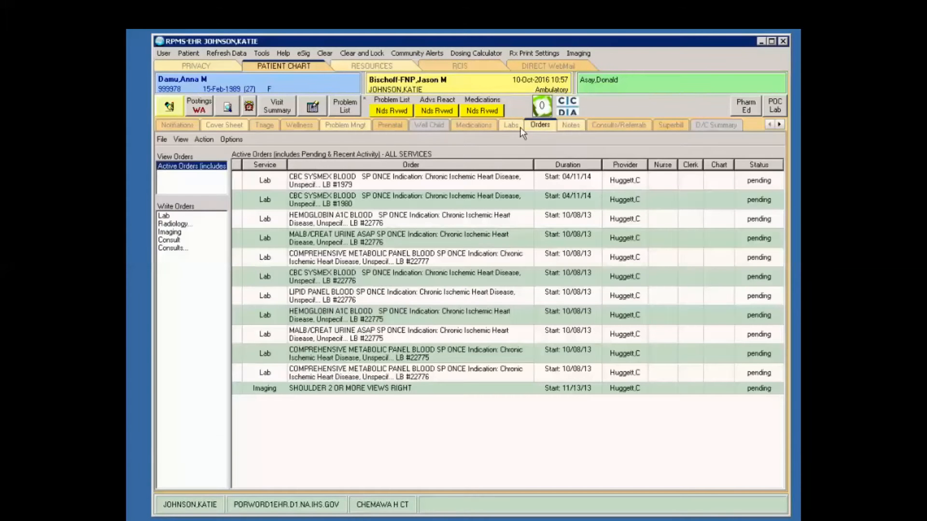
left_click(570, 127)
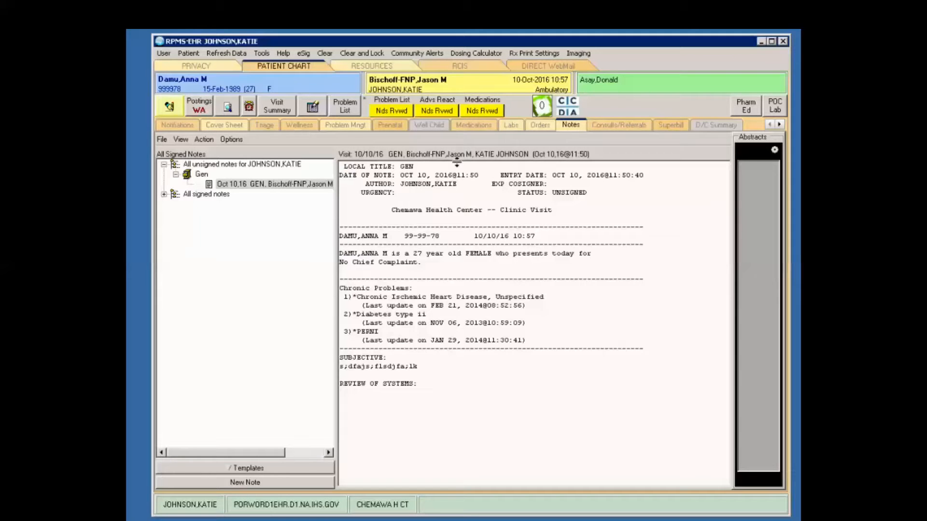
left_click(445, 382)
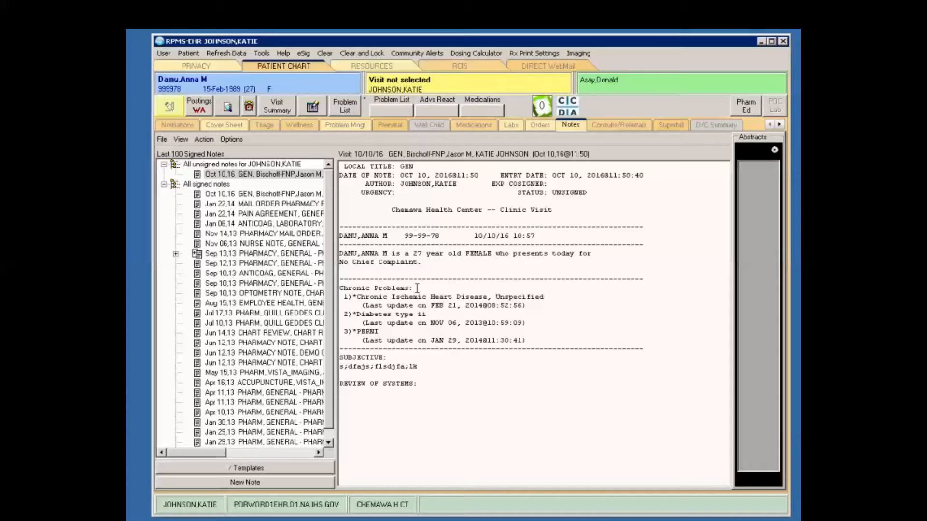
Reopen the unsigned GEN progress note dated Oct 10,16 for editing
right_click(455, 365)
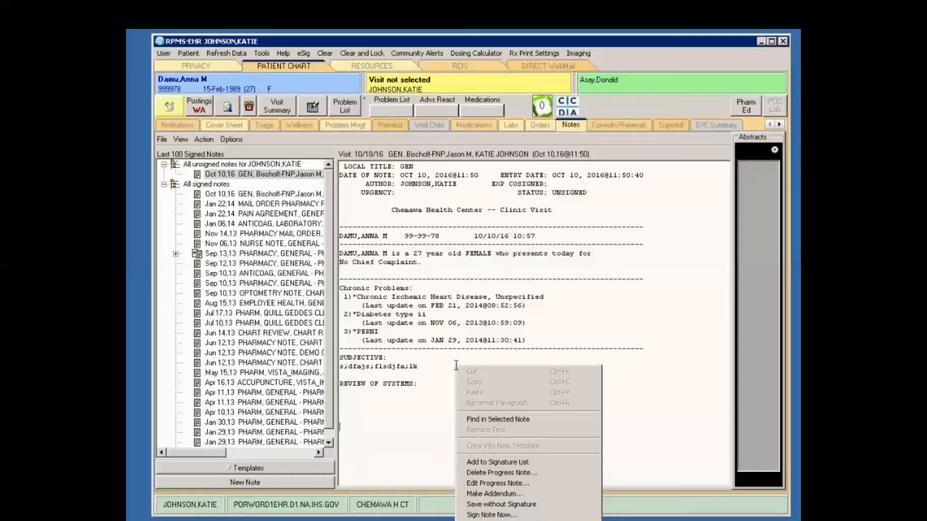
left_click(436, 371)
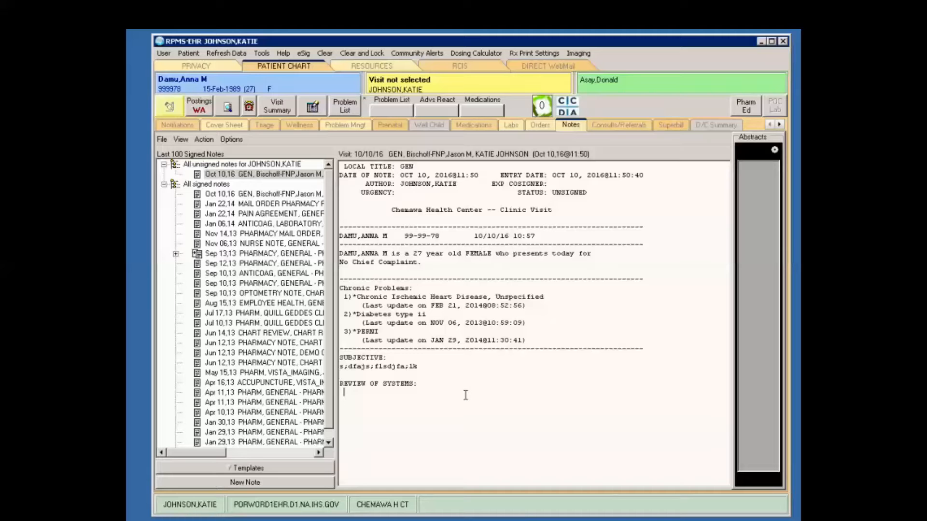
right_click(419, 409)
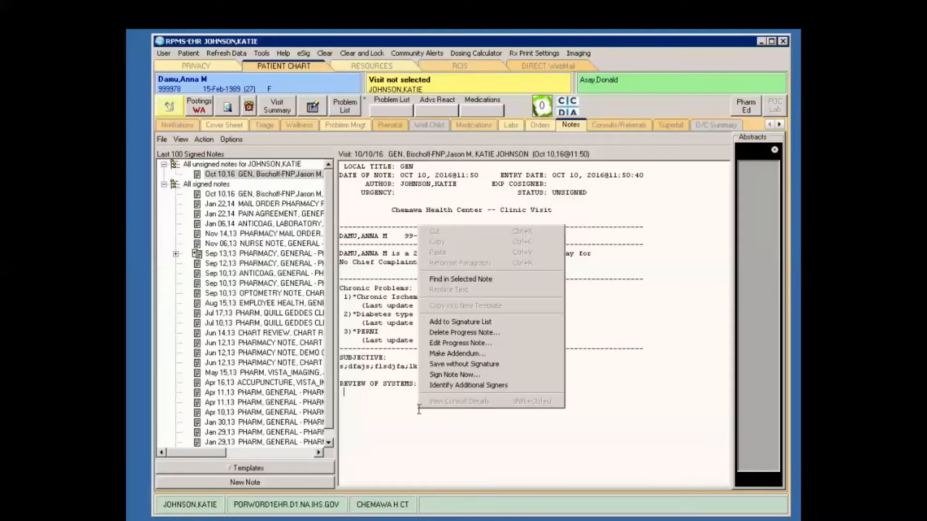
left_click(450, 344)
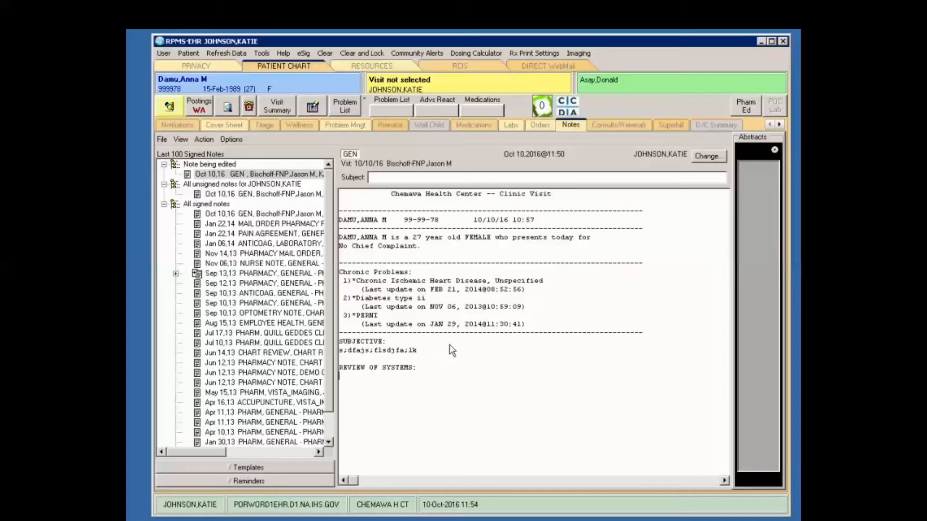
Try adding "asdfasdaf" below the REVIEW OF SYSTEMS heading and remove it, keeping the heading's colon
left_click(447, 368)
type("asdfasdaf")
key("BackSpace")
key("BackSpace")
key("BackSpace")
key("BackSpace")
key("BackSpace")
key("BackSpace")
key("BackSpace")
key("BackSpace")
key("BackSpace")
key("BackSpace")
key("BackSpace")
type(":")
Apply the SHORT GENERAL template again at the end of the note, after the REVIEW OF SYSTEMS heading
left_click(274, 471)
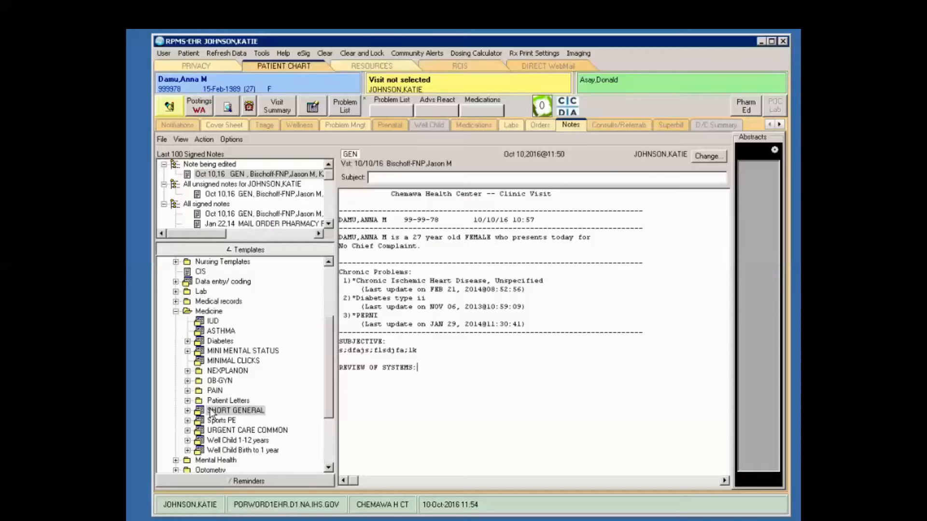
left_click(418, 367)
left_click_drag(205, 412, 358, 392)
left_click_drag(343, 381, 343, 380)
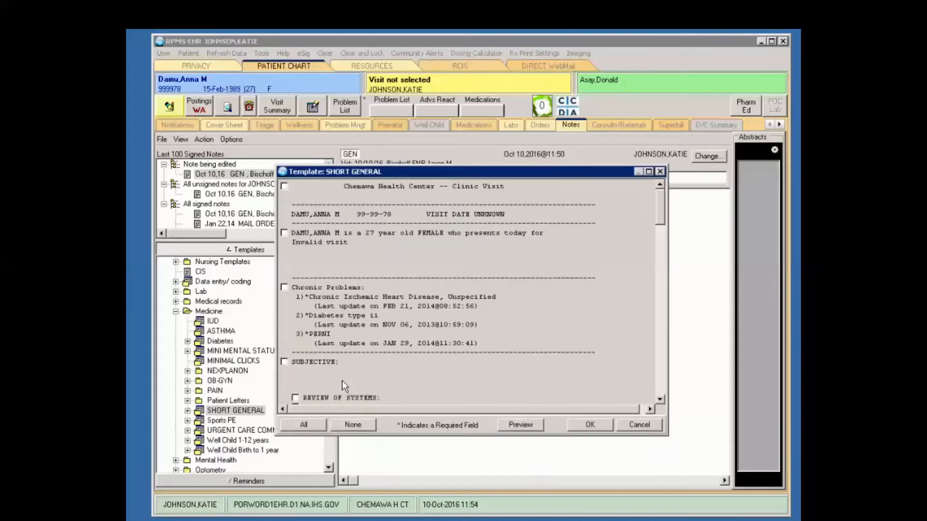
Include only the OBJECTIVE section and its General exam text, skipping the template sections already in the note
scroll(400, 313, "down", 2)
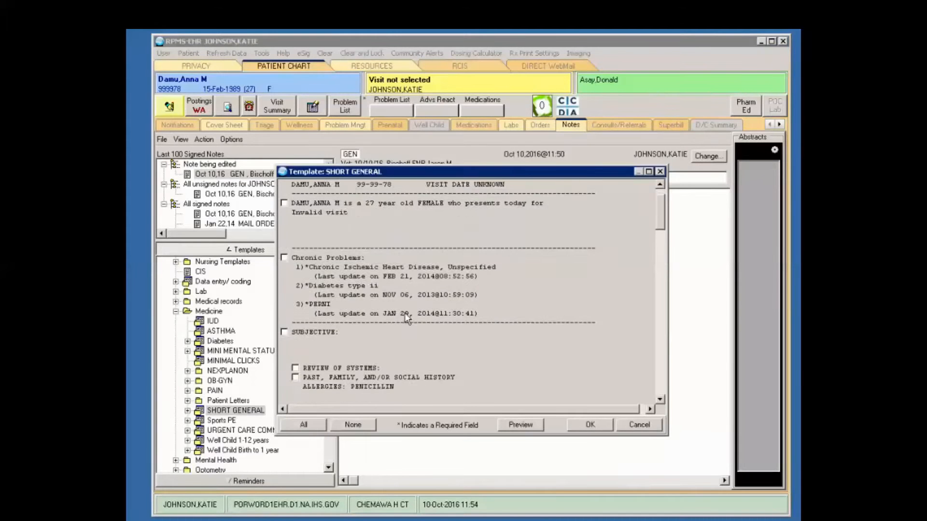
scroll(404, 312, "up", 2)
scroll(405, 300, "down", 2)
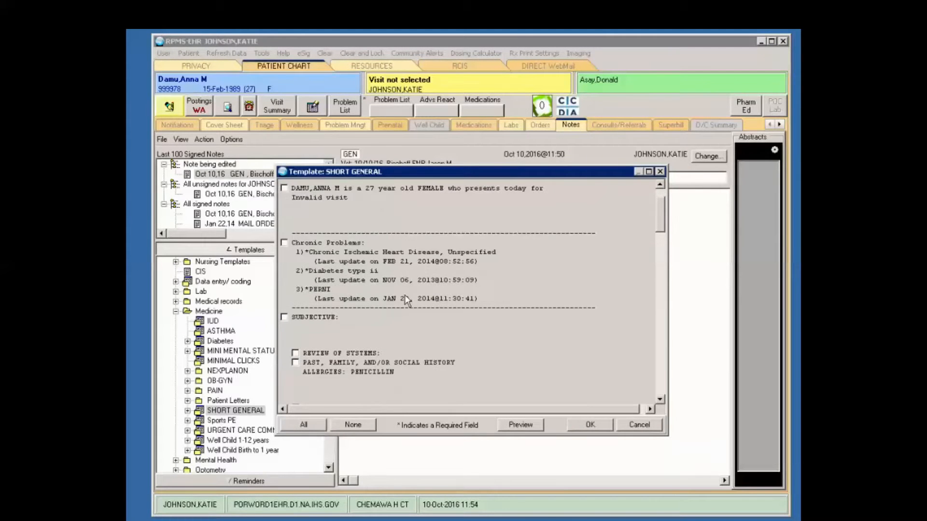
scroll(369, 212, "down", 1)
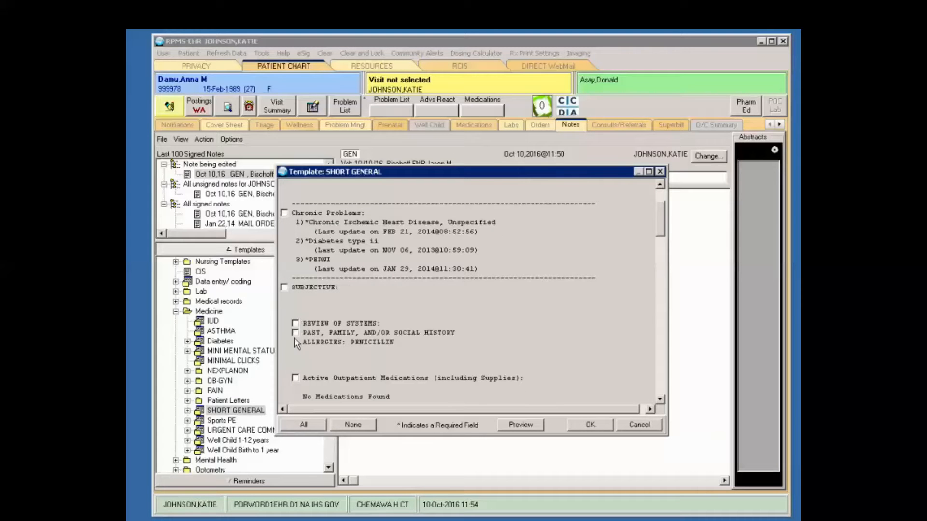
scroll(300, 345, "down", 2)
scroll(297, 362, "down", 1)
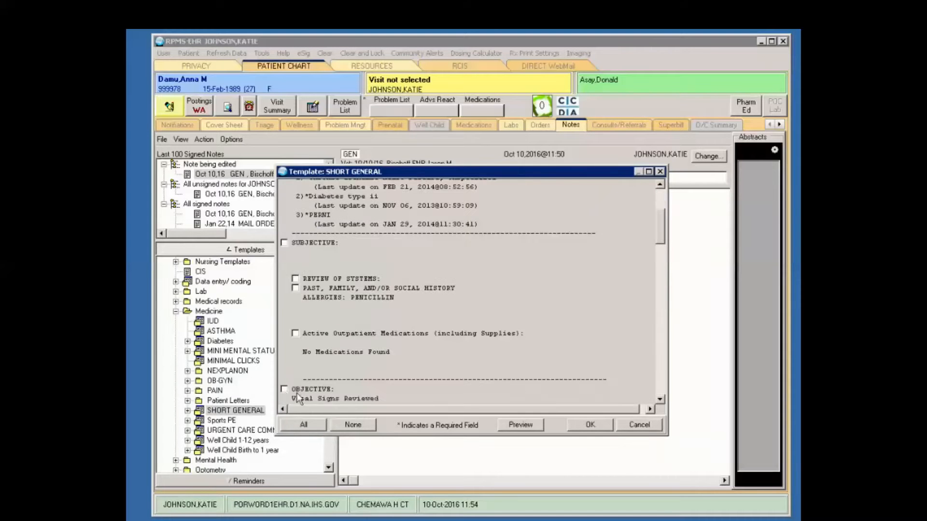
left_click(284, 390)
scroll(285, 372, "down", 5)
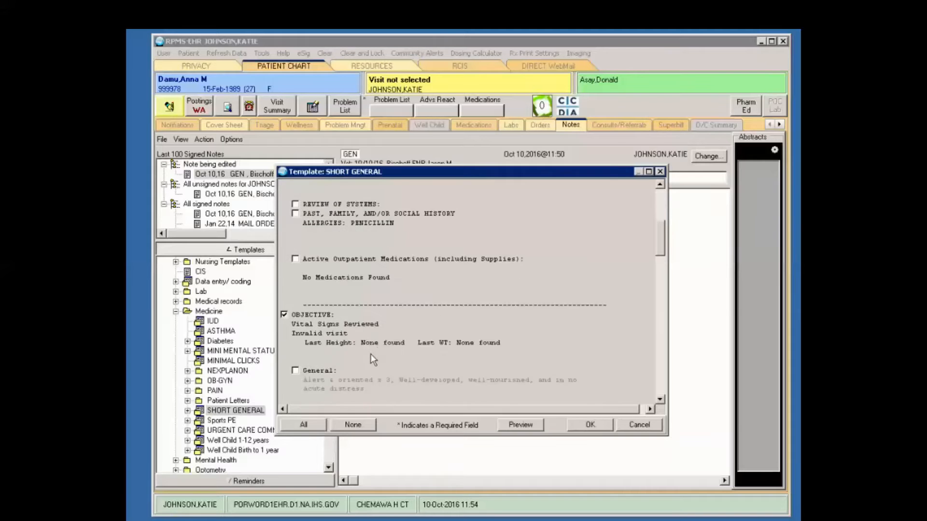
left_click(294, 355)
scroll(319, 354, "down", 3)
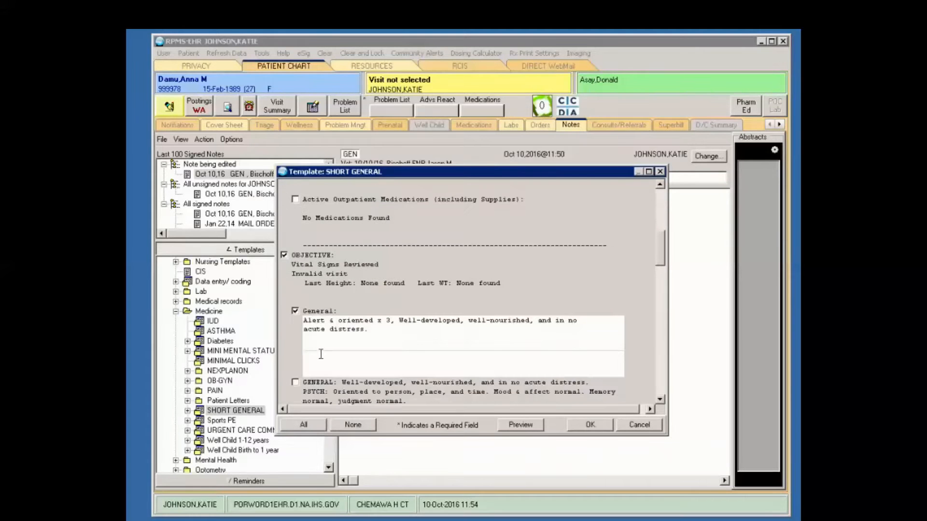
Include the full normal exam block from GENERAL through EXT and insert the selected template sections into the note
left_click(295, 368)
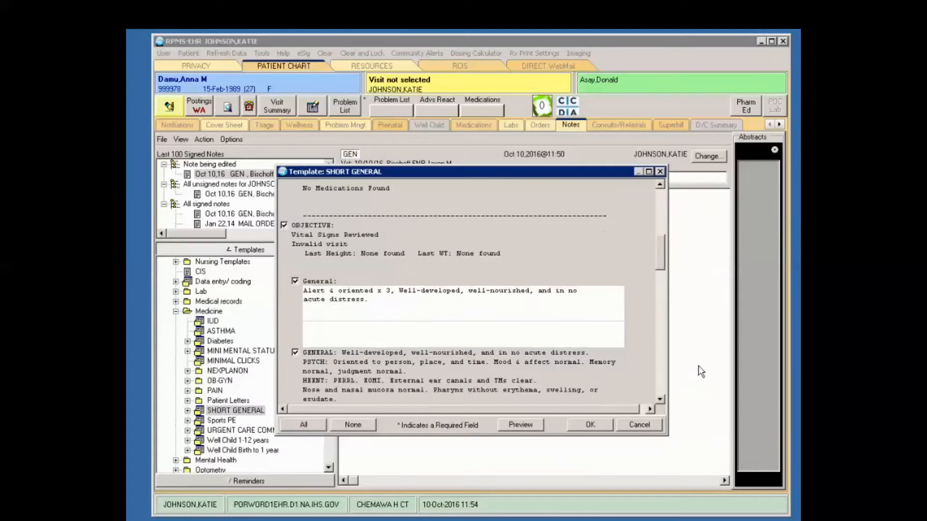
left_click(589, 425)
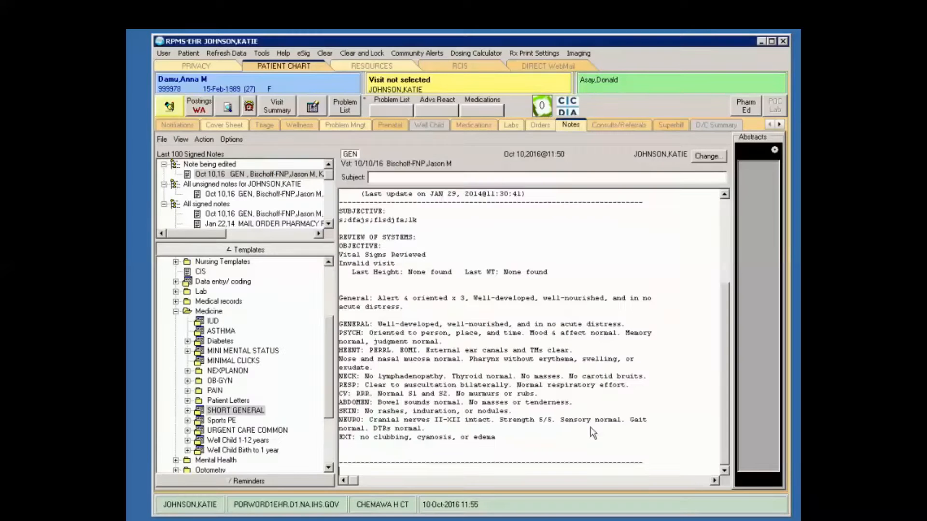
scroll(590, 427, "up", 5)
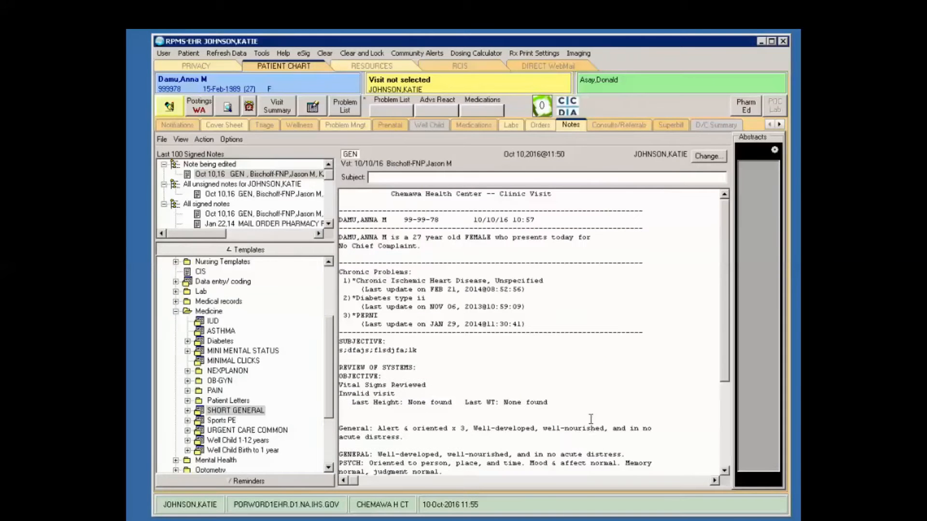
scroll(572, 514, "down", 5)
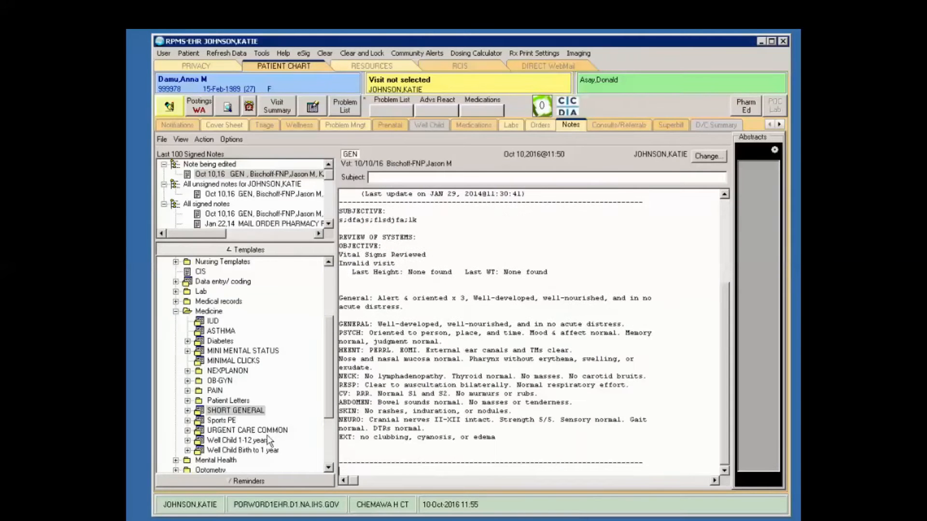
Add only the ASSESSMENT part of the SHORT GENERAL template at the end of the note, with the text "sfasfsd"
left_click(660, 463)
key("Return")
left_click(187, 412)
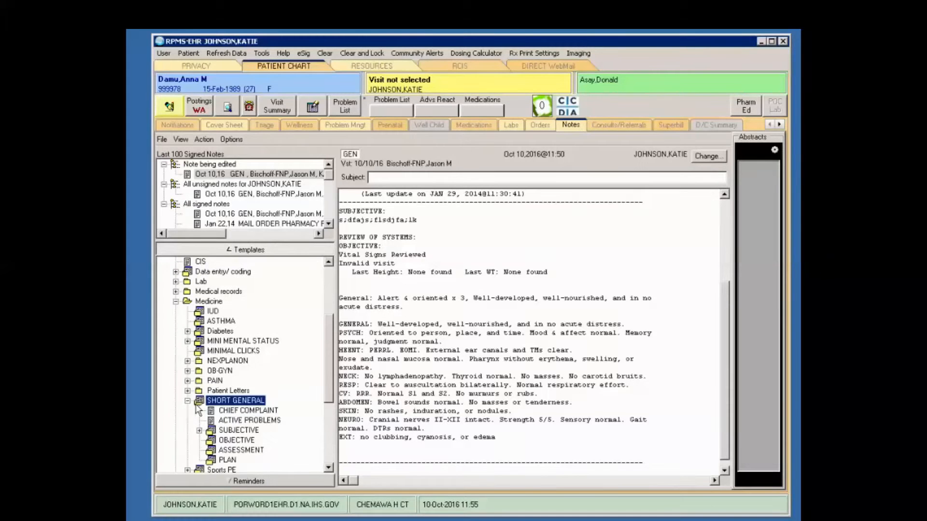
scroll(288, 426, "down", 1)
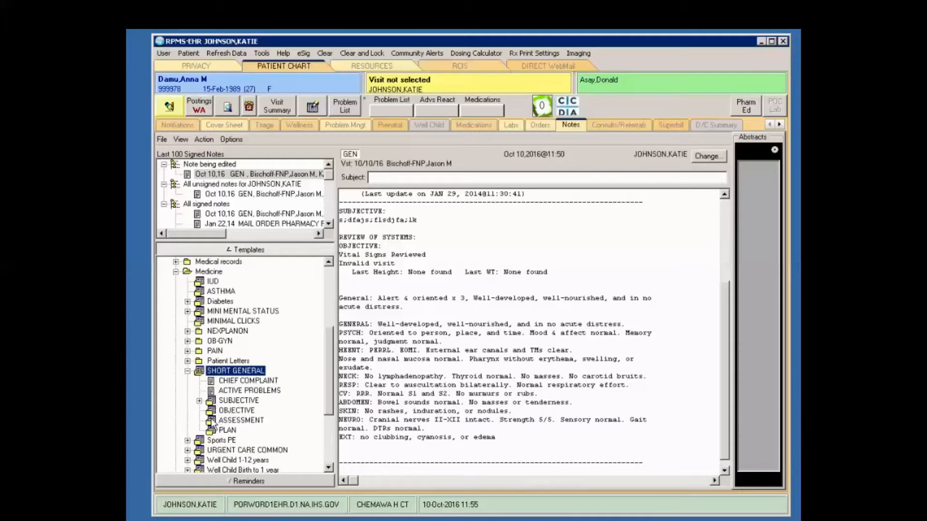
left_click_drag(213, 424, 346, 476)
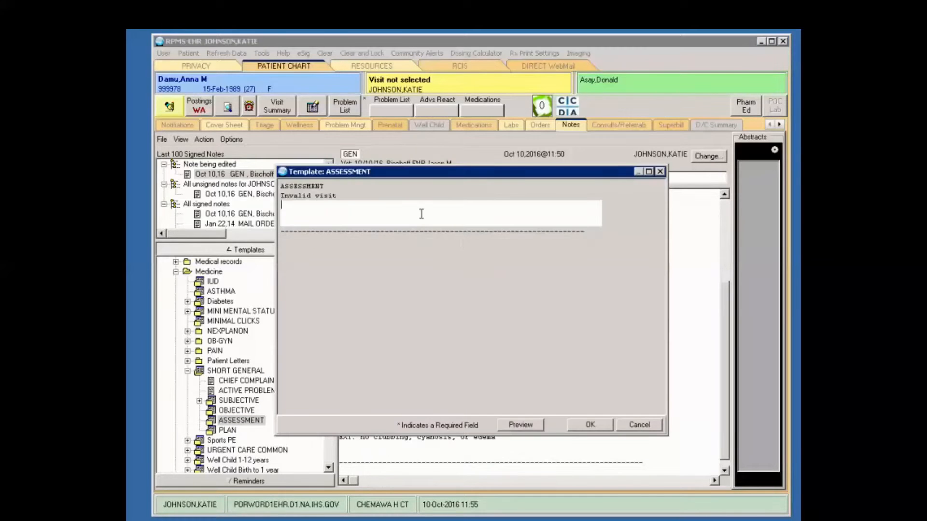
type("sfasfsd")
left_click(598, 425)
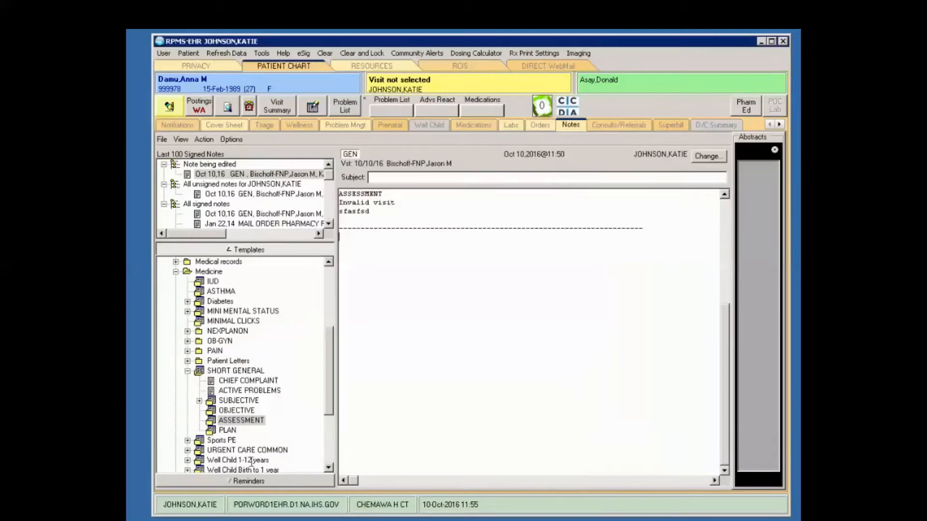
Add the PLAN part of the SHORT GENERAL template below the assessment, including its PLAN and ORDERS FOR TODAY sections
left_click_drag(216, 431, 369, 241)
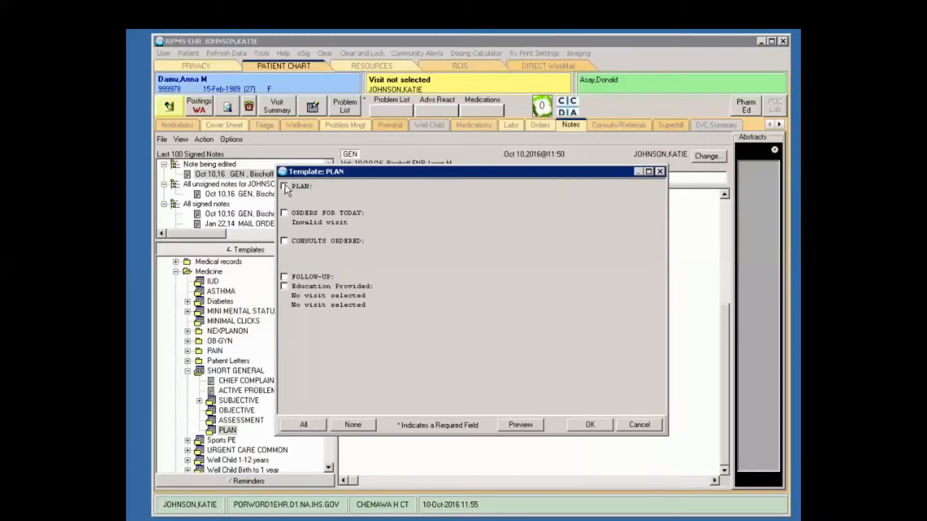
left_click(284, 186)
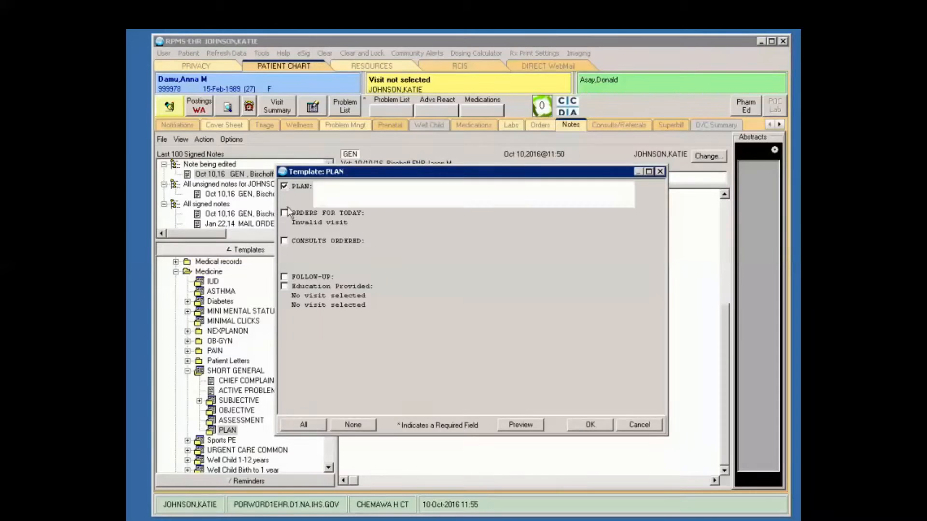
left_click(590, 425)
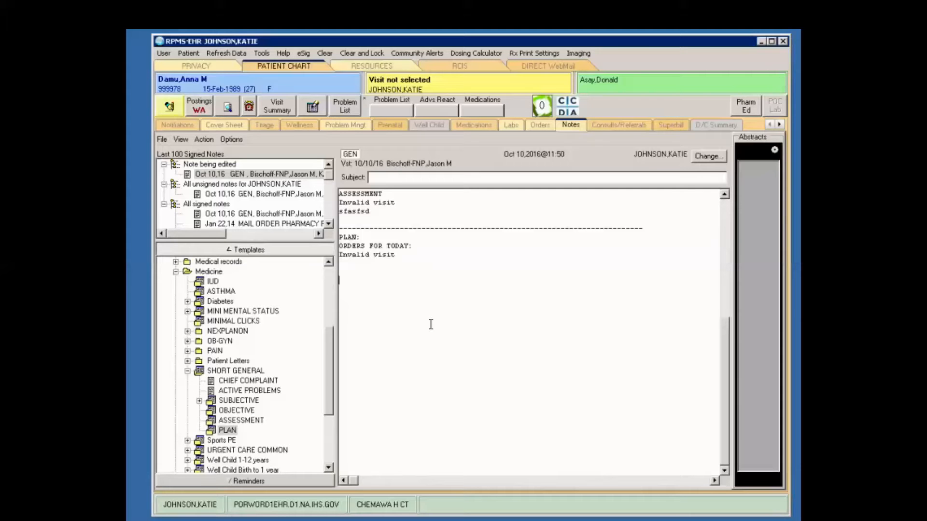
Sign the completed GEN note immediately by entering the signature code
right_click(429, 280)
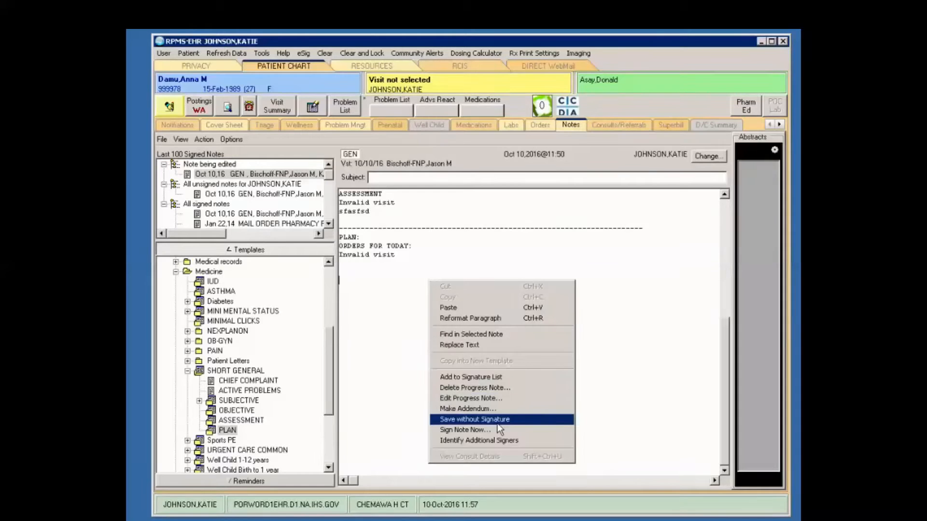
left_click(469, 430)
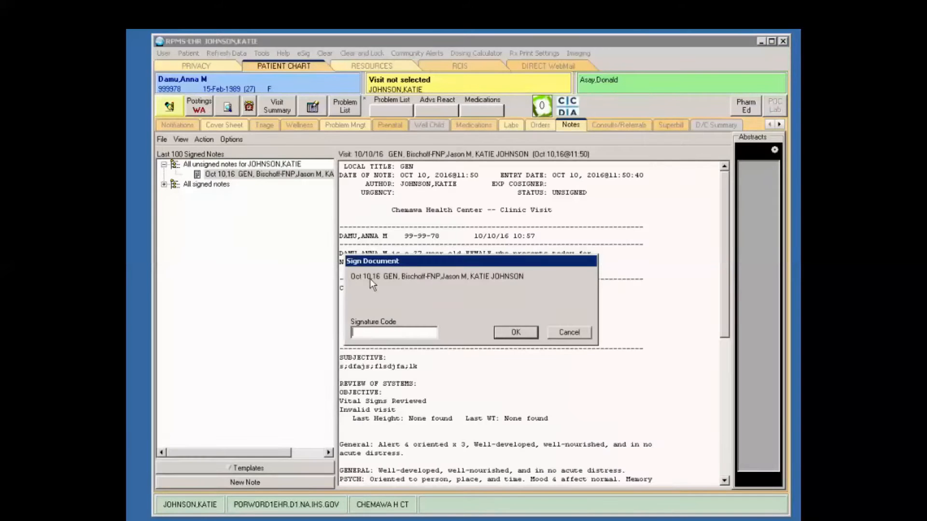
type("*****")
key("Return")
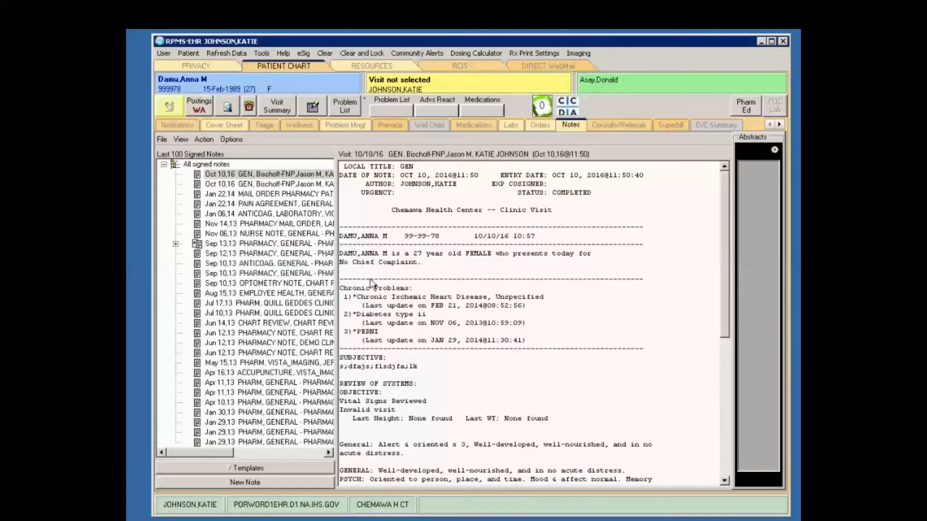
left_click(531, 291)
Start a new GEN progress note for the ambulatory visit of 10-Oct-2016 10:57
left_click(251, 481)
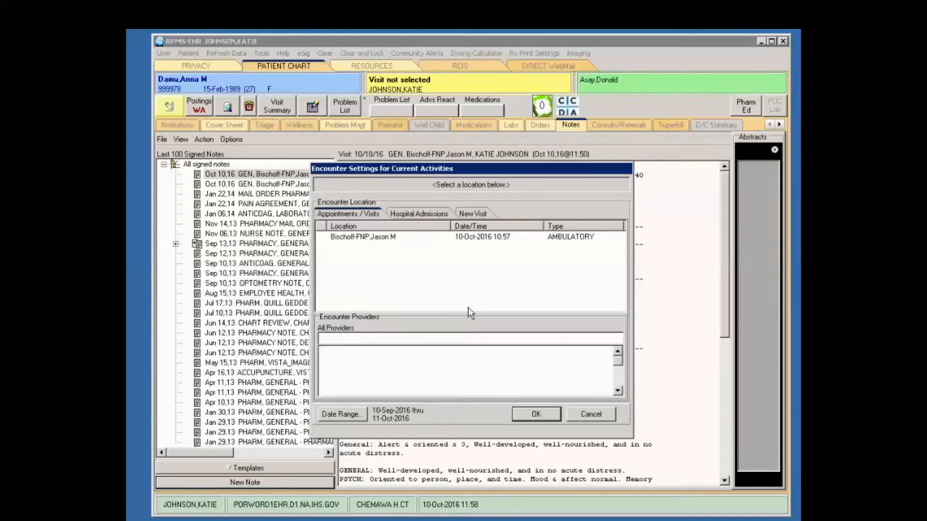
left_click(363, 239)
left_click(545, 416)
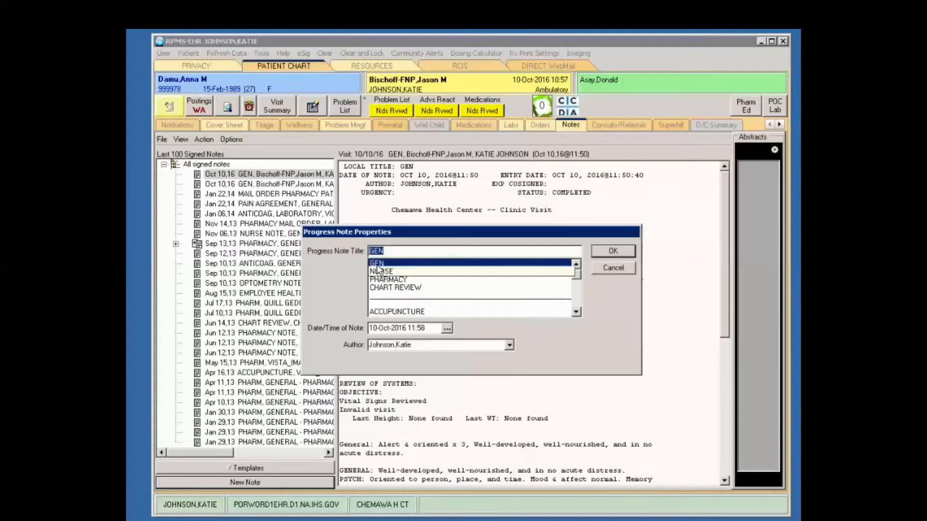
left_click(599, 250)
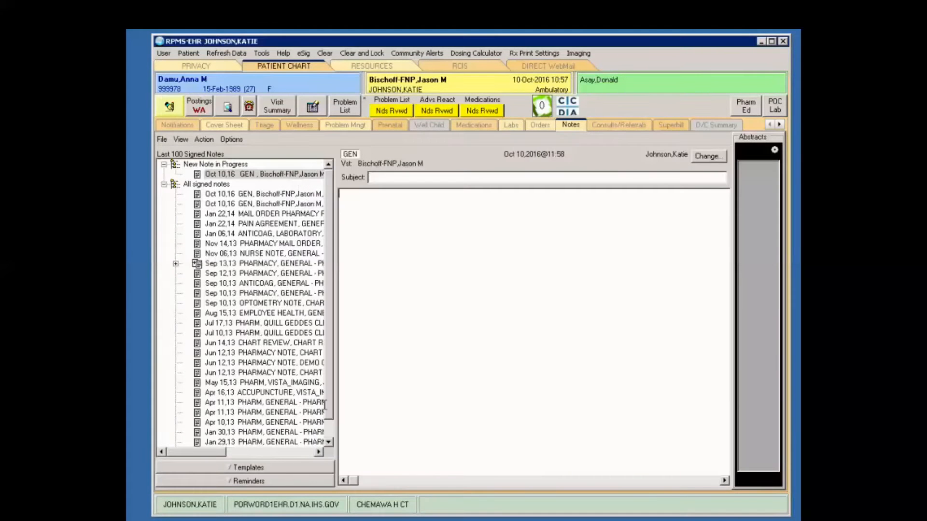
Insert the ASTHMA template with its Western Oregon Service Unit section into the note and save the note without signature
left_click(239, 467)
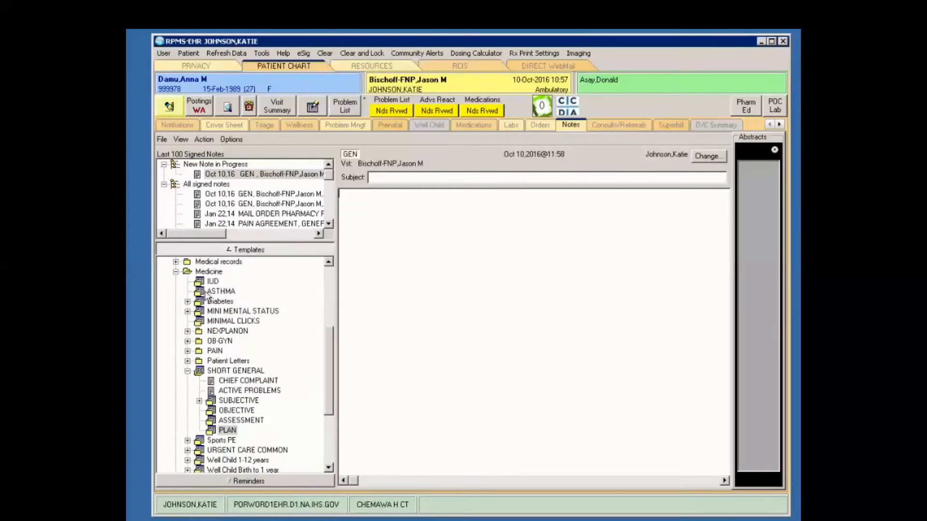
double_click(215, 291)
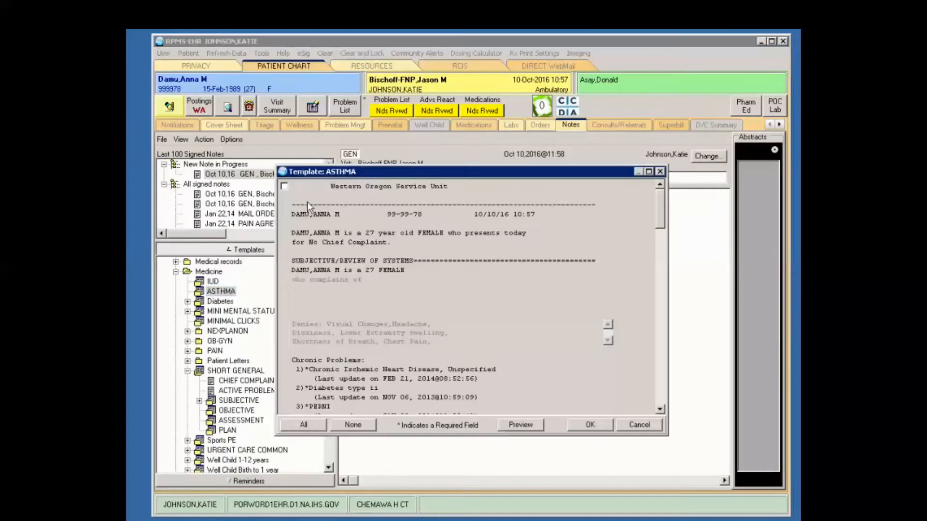
left_click(283, 186)
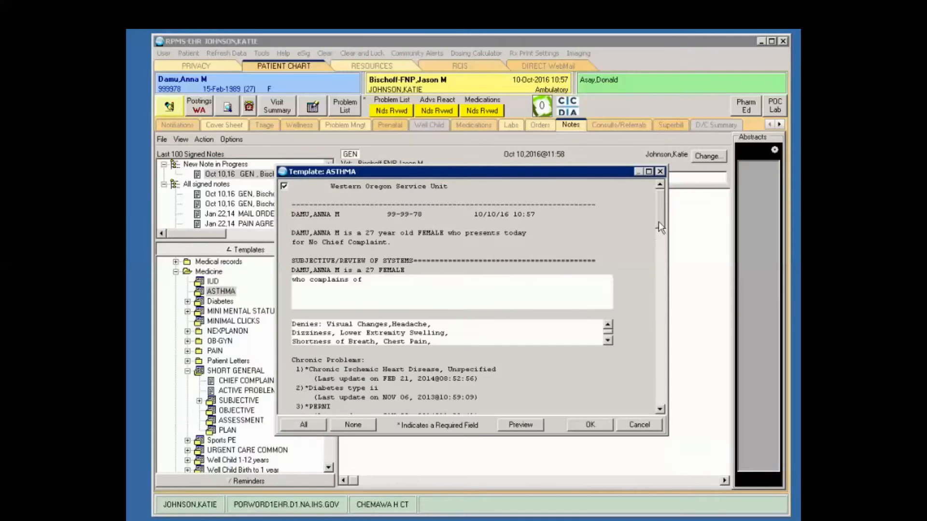
left_click_drag(658, 221, 662, 307)
left_click(601, 425)
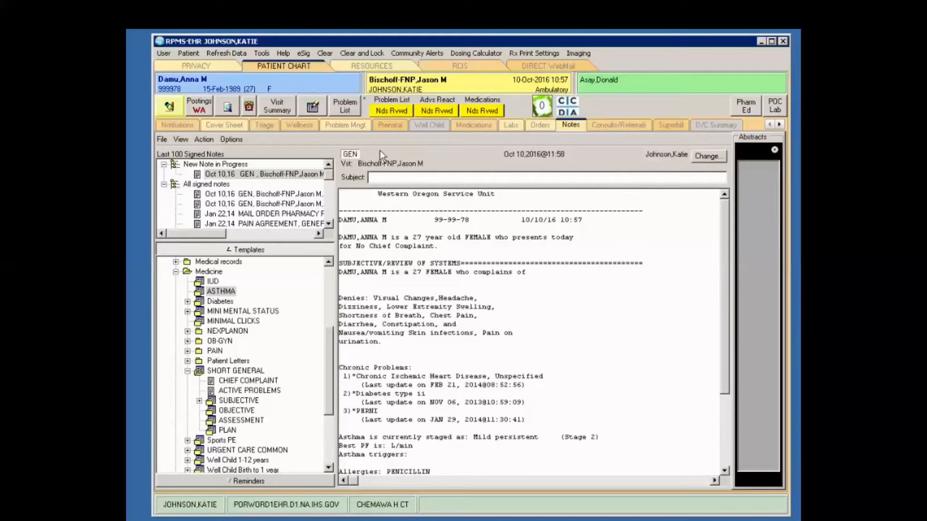
right_click(429, 248)
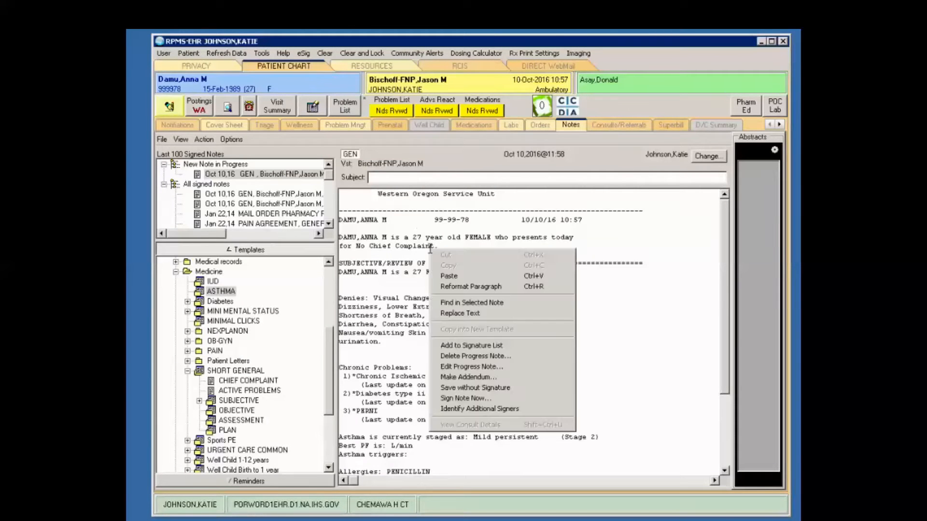
left_click(502, 389)
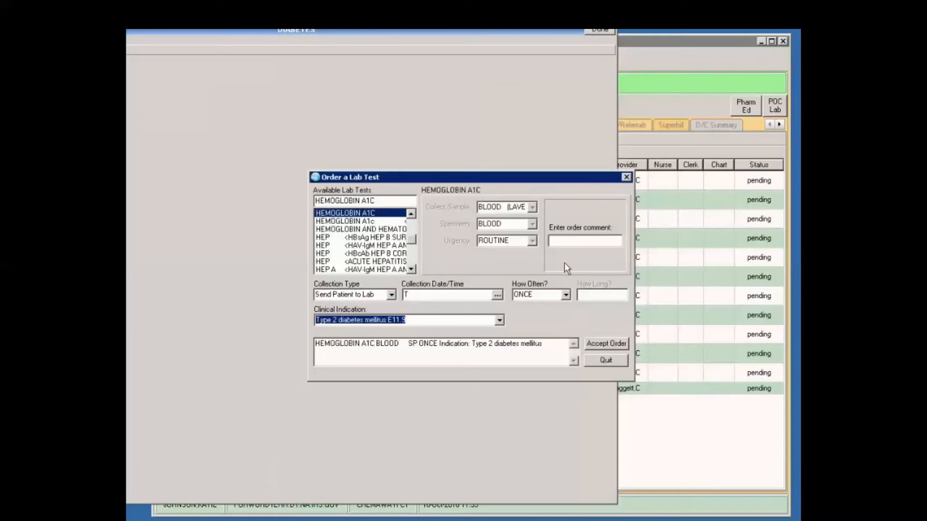
Accept the one-time HEMOGLOBIN A1C blood order indicated for type 2 diabetes mellitus and finish the DIABETES order menu
left_click(603, 345)
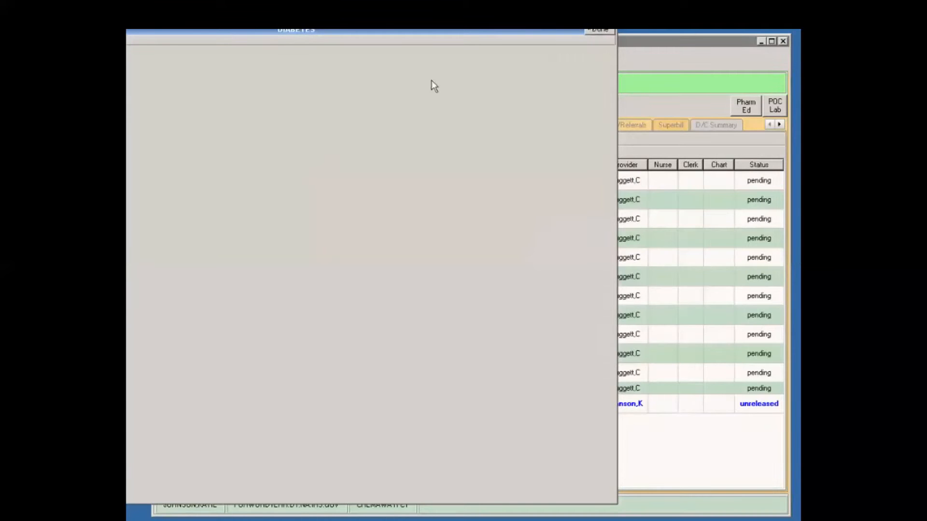
left_click(597, 31)
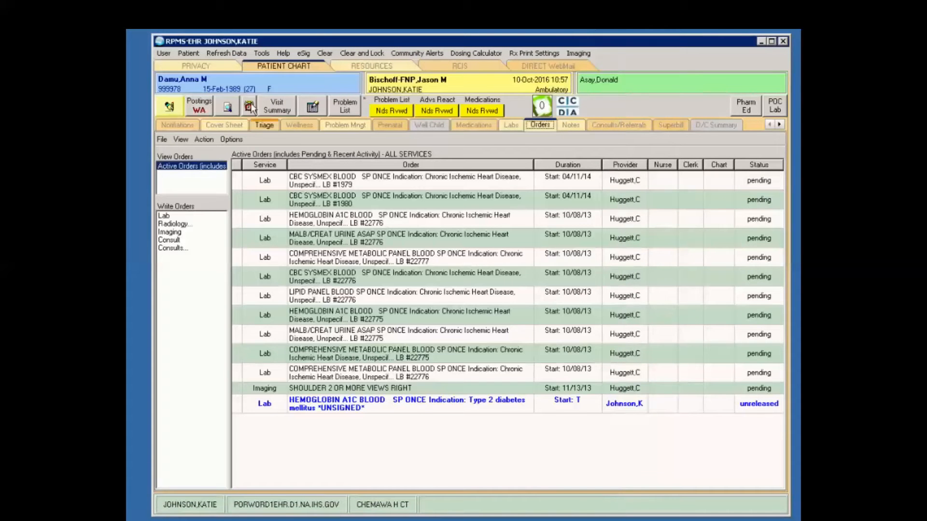
Sign only the HEMOGLOBIN A1C order with the electronic signature code, leaving the Oct 10,16 GEN note out of the signing
left_click(171, 104)
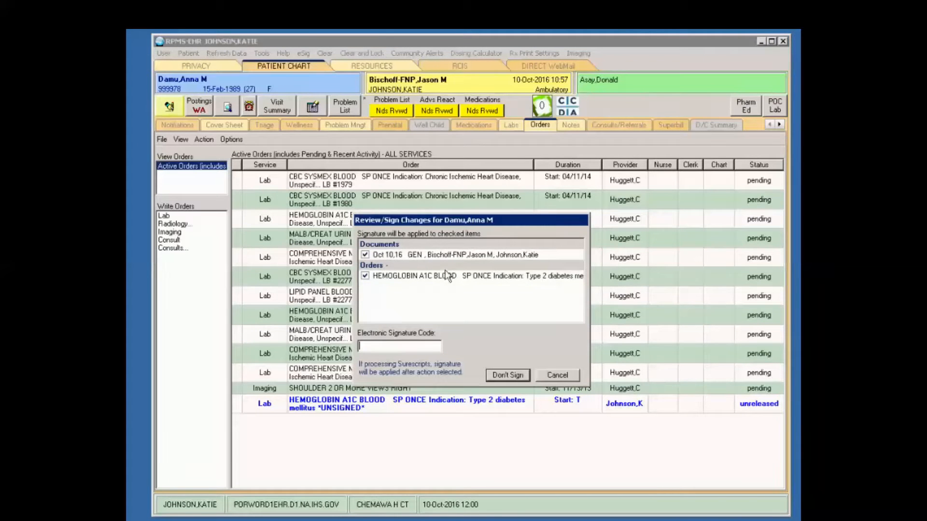
left_click(365, 255)
left_click(365, 255)
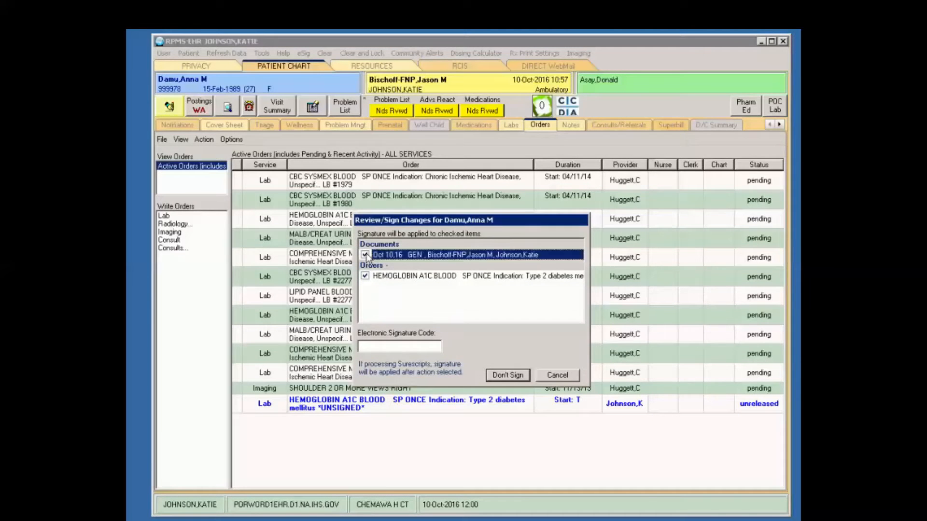
left_click(365, 255)
left_click(365, 255)
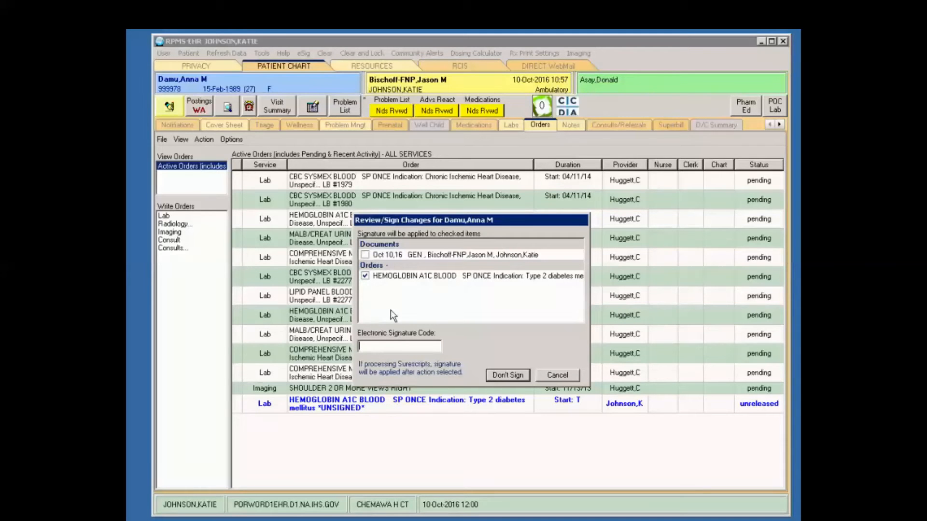
left_click(365, 256)
left_click(366, 255)
type("********")
key("Return")
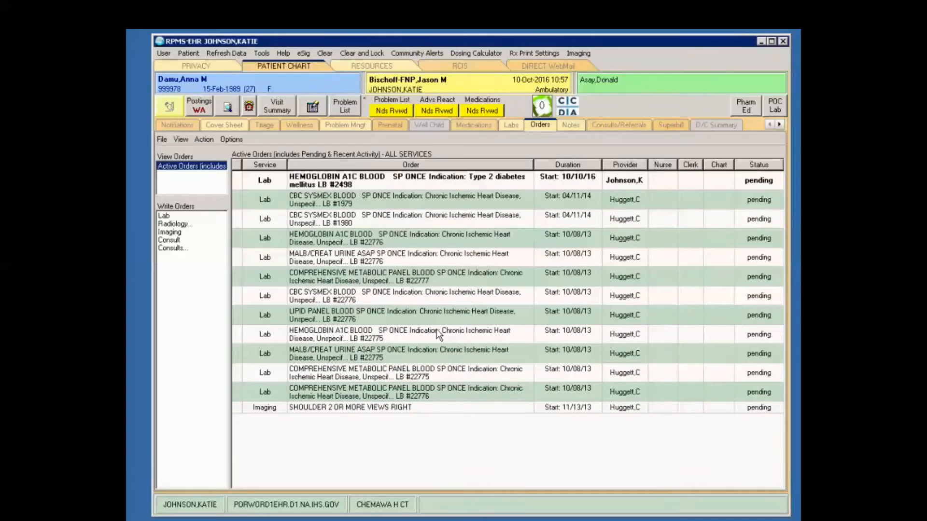
Go back to the patient's notes and sign the unsigned GEN asthma note by entering the signature code
left_click(571, 125)
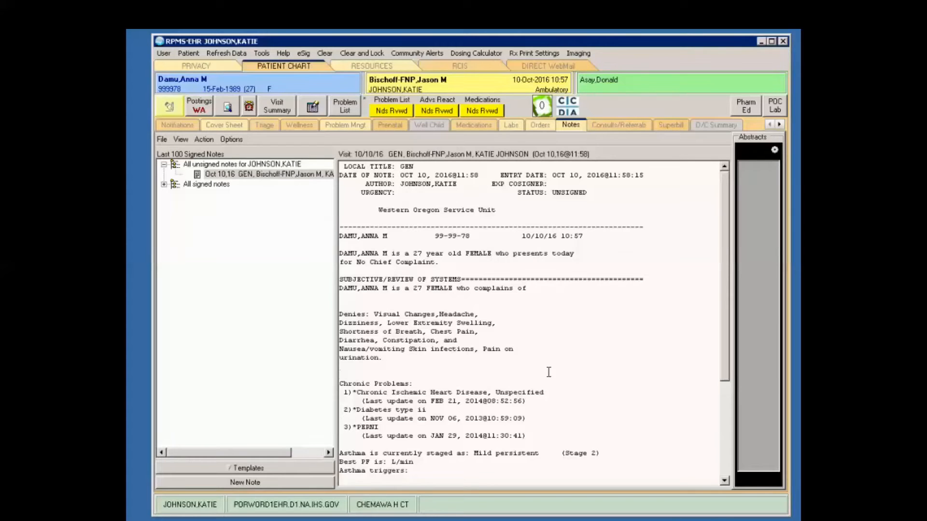
right_click(538, 326)
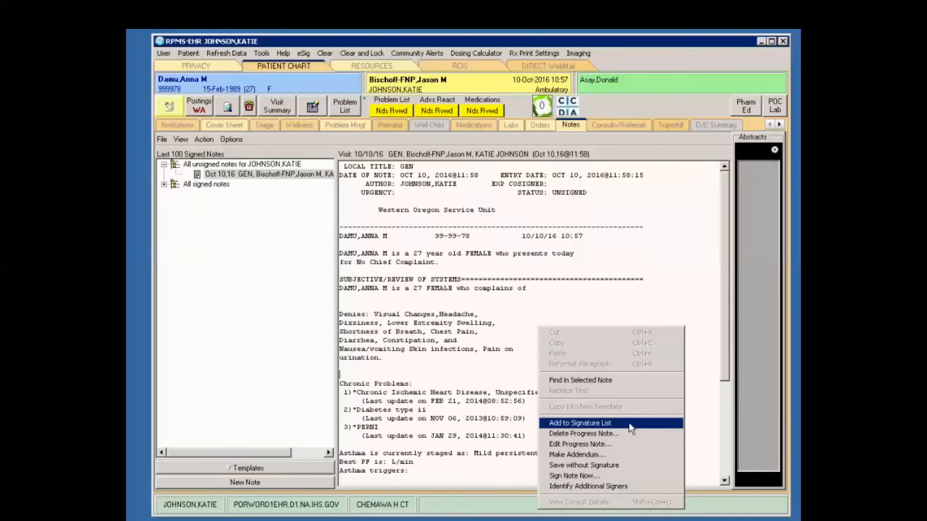
left_click(591, 476)
type("*****")
key("Return")
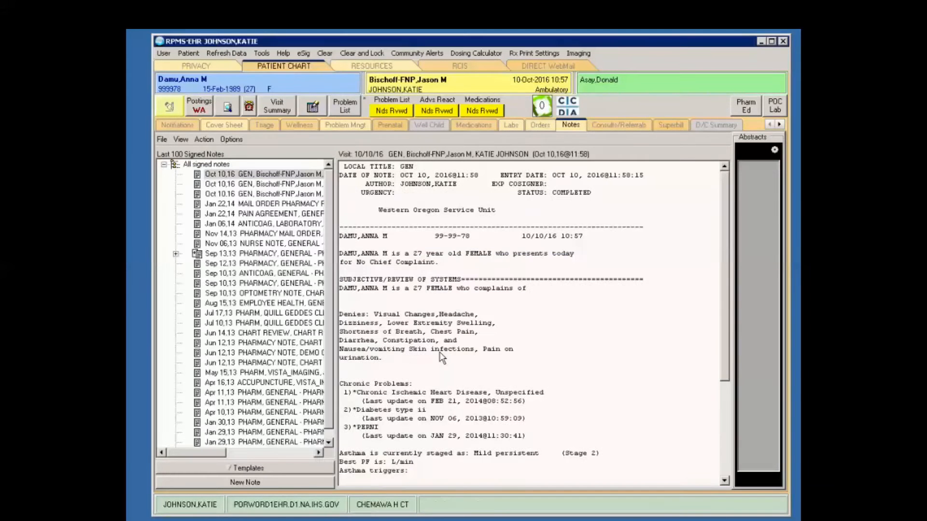
Make an addendum to the signed Oct 10,16 GEN asthma note, keep the empty document, and enter "asdfasdfasdafsd" as its text
left_click(280, 174)
left_click(528, 262)
scroll(521, 275, "down", 5)
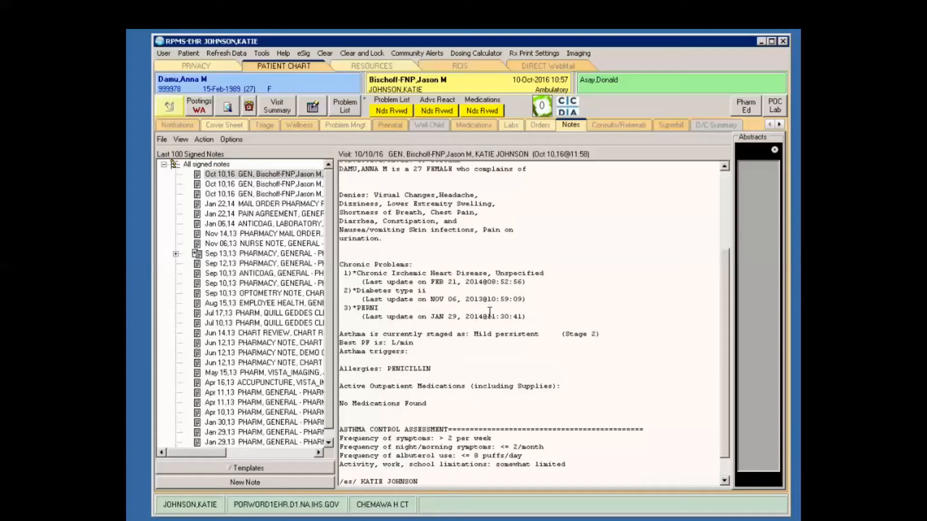
scroll(490, 313, "up", 5)
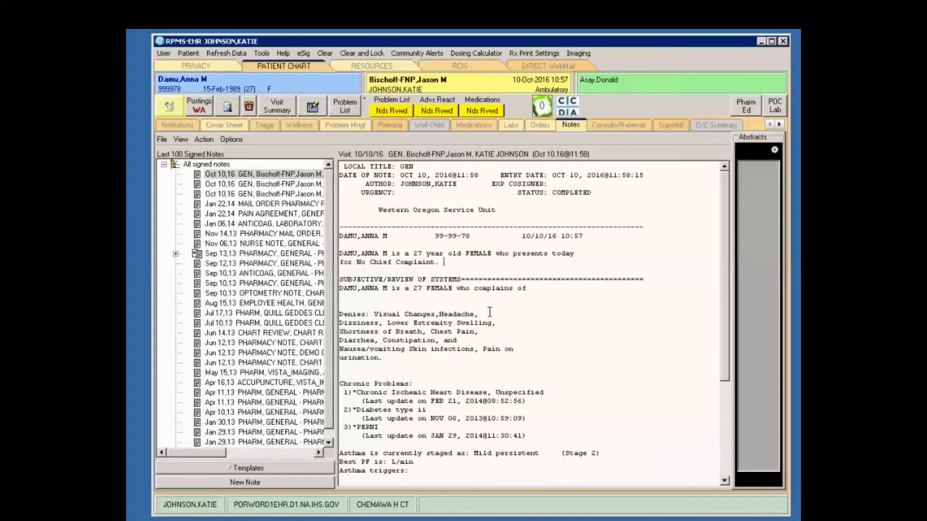
scroll(490, 312, "down", 5)
right_click(490, 312)
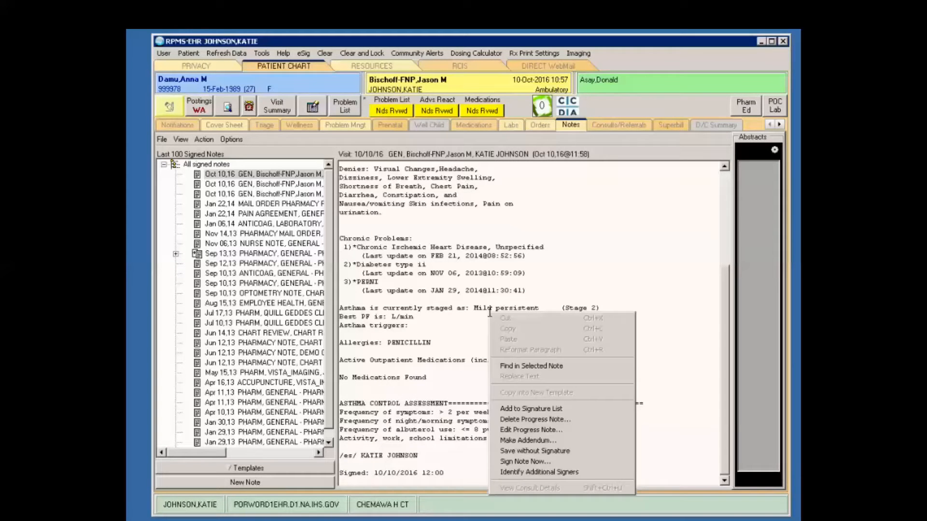
left_click(542, 440)
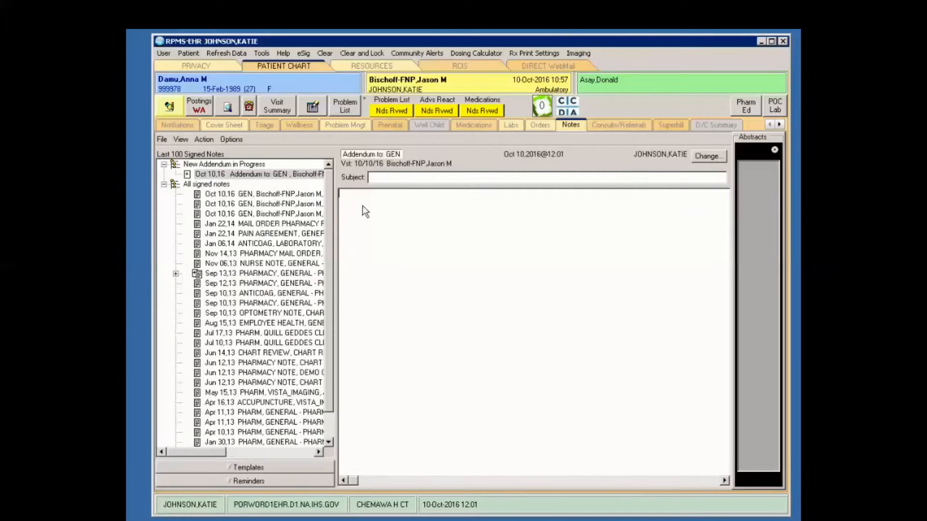
right_click(473, 267)
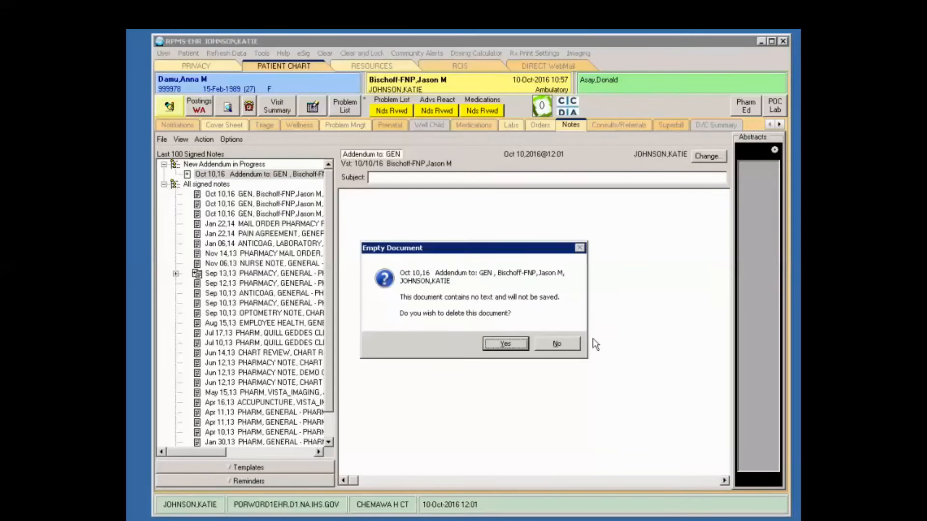
left_click(557, 343)
type("asdfasdfasdafsd")
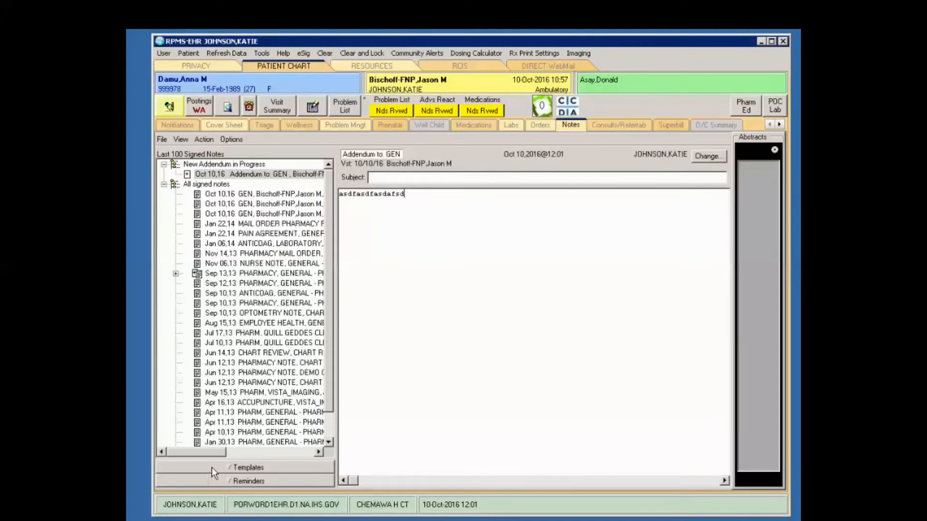
Sign the addendum to the GEN note by entering the electronic signature code
left_click(165, 111)
type("********")
key("Return")
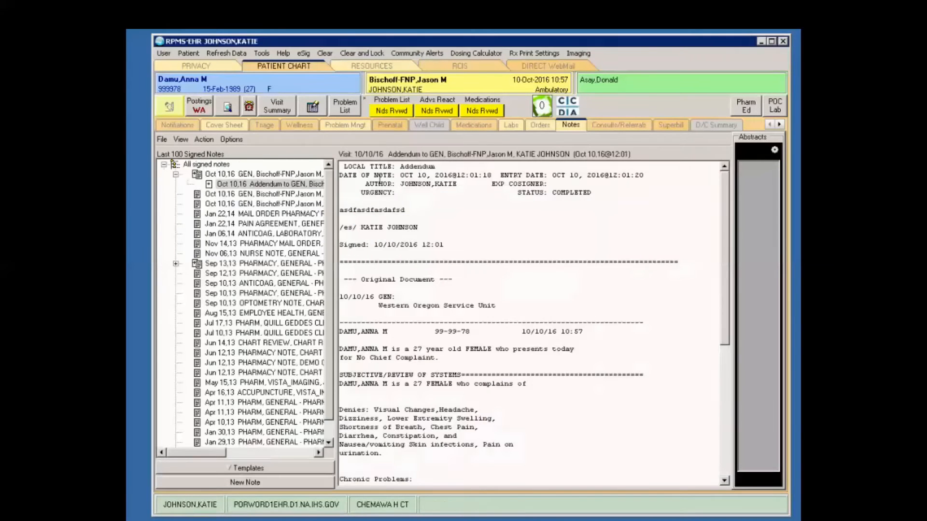
Examine the signed GEN note's original signature block and its appended addendum text, and collapse the note's addendum entry
left_click(207, 175)
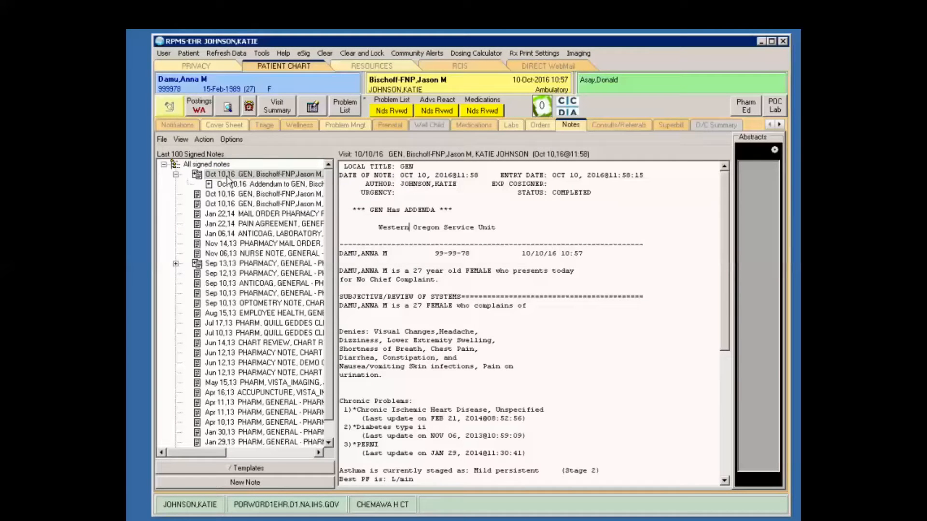
scroll(567, 270, "down", 8)
scroll(567, 294, "down", 1)
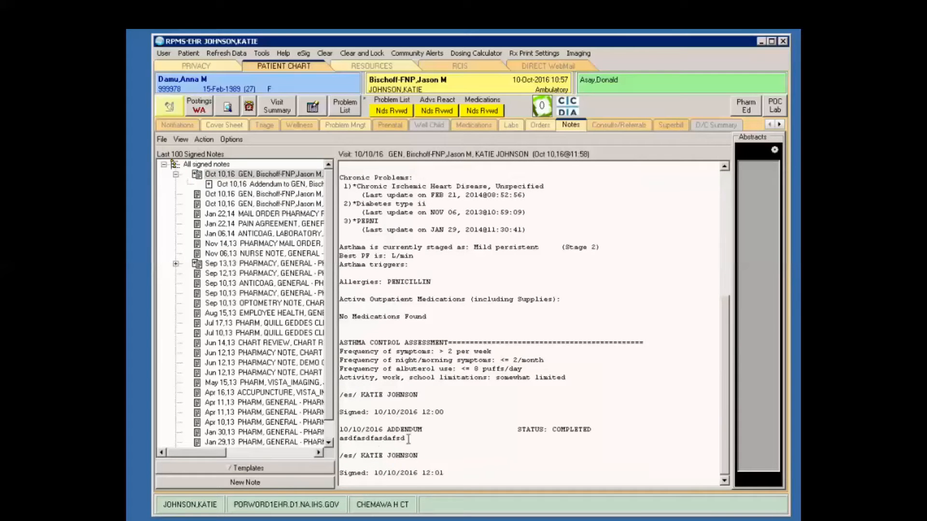
left_click_drag(454, 410, 340, 384)
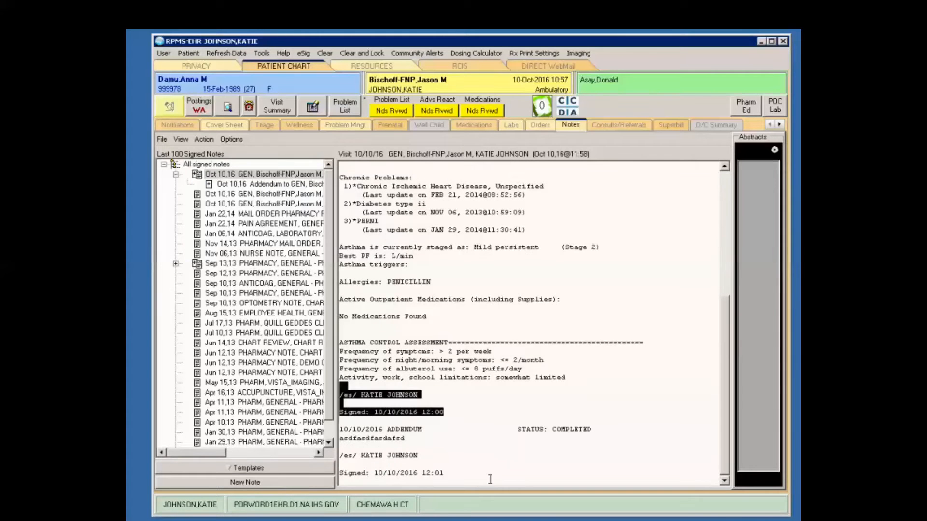
left_click(482, 464)
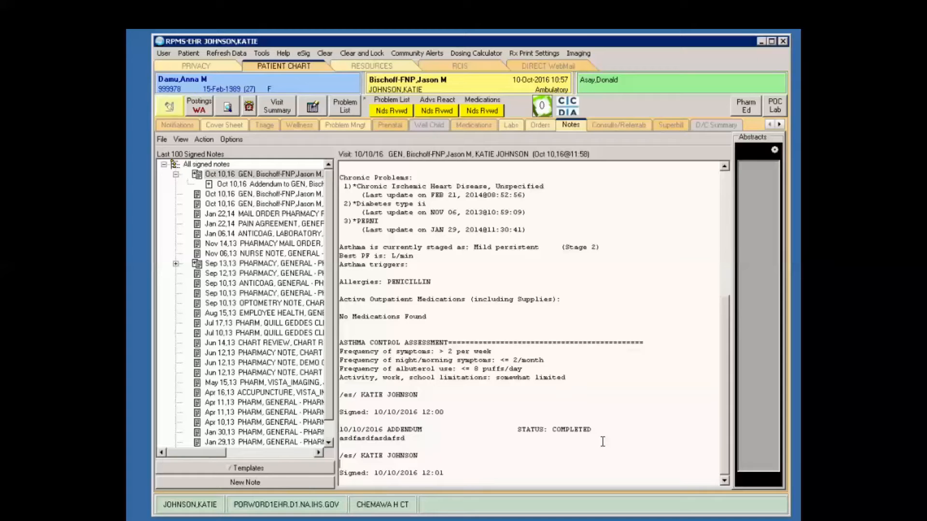
left_click_drag(409, 439, 350, 439)
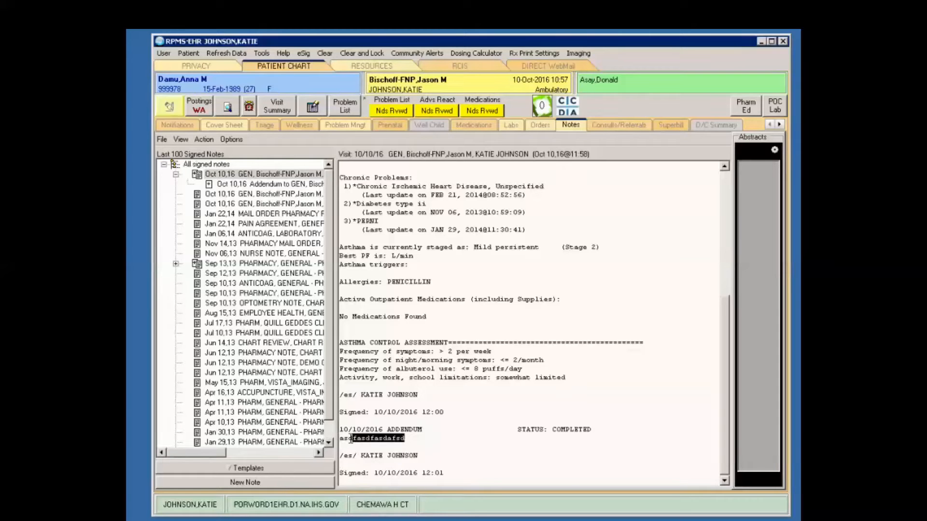
left_click(416, 445)
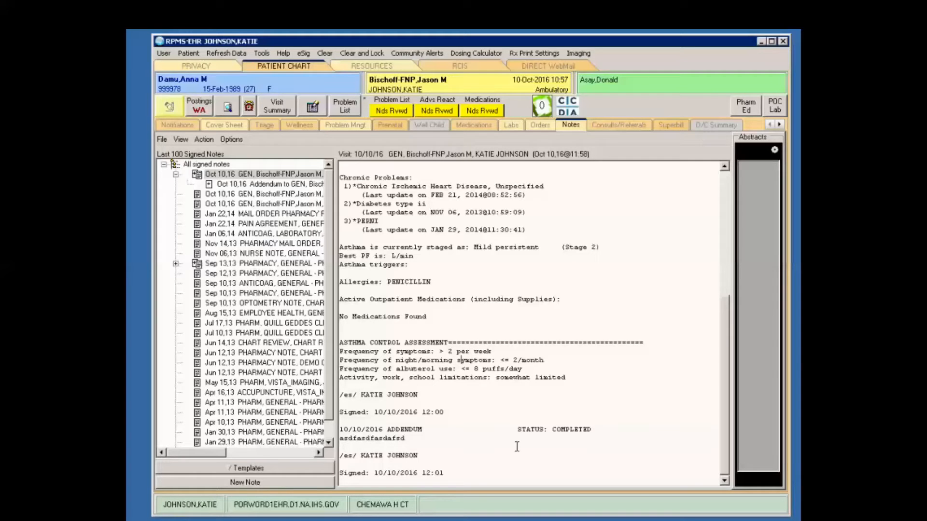
left_click(175, 174)
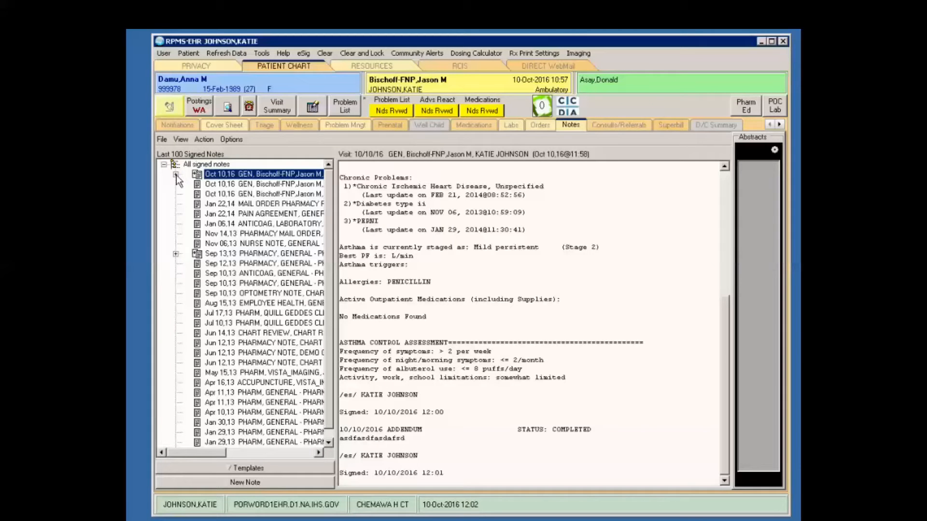
Start the public quick note "Pharmacy refill note" and cancel out of its Pharmacy Refill Note template
left_click(320, 108)
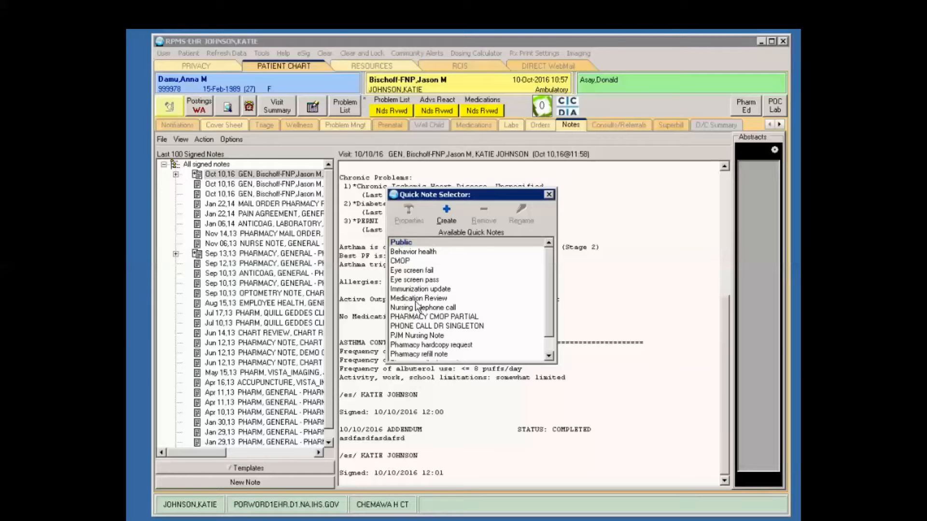
left_click(439, 354)
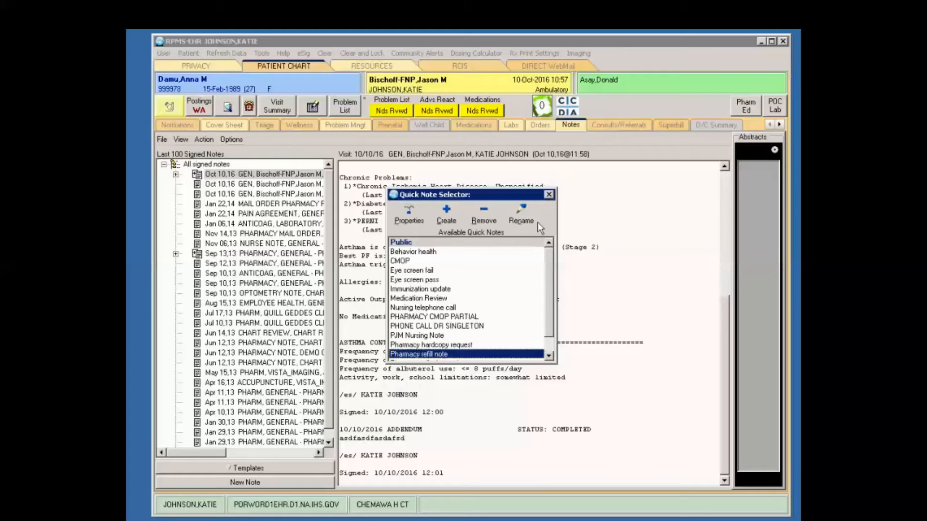
double_click(453, 355)
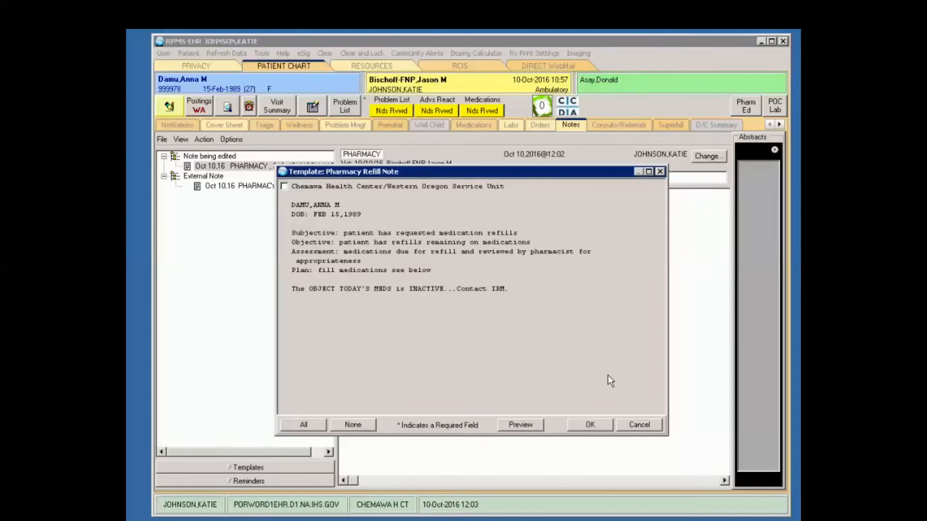
left_click(638, 426)
left_click(514, 332)
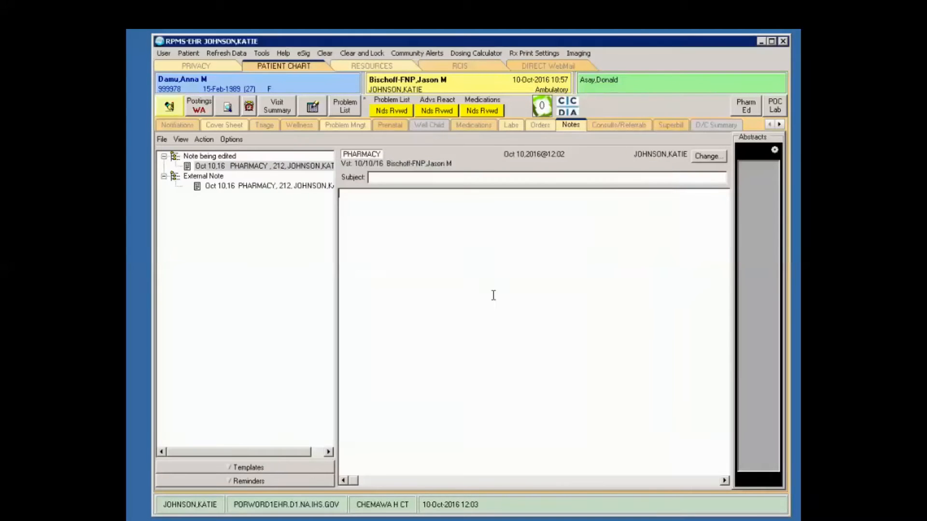
Delete the empty PHARMACY progress note and confirm the deletion
right_click(493, 297)
left_click(538, 402)
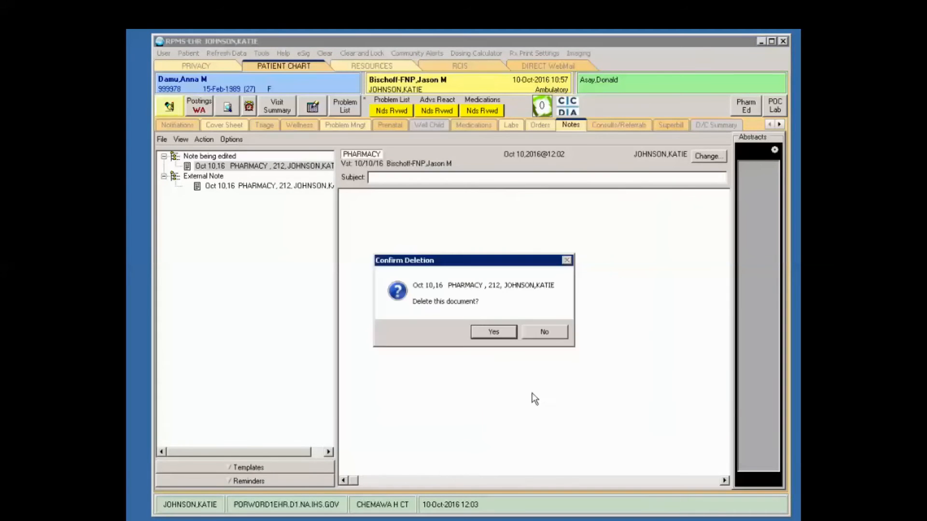
left_click(490, 332)
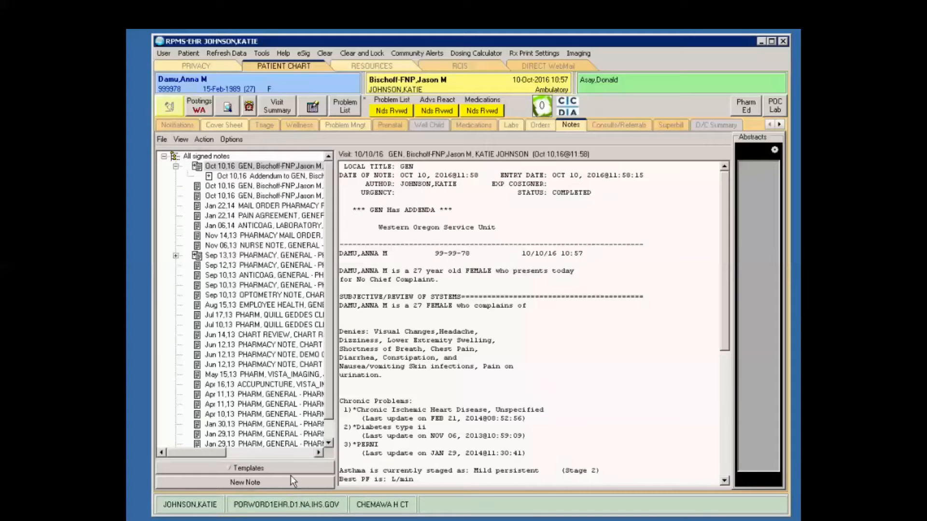
Create a new progress note titled CHART REVIEW and dismiss its Happy Birthday template
left_click(267, 485)
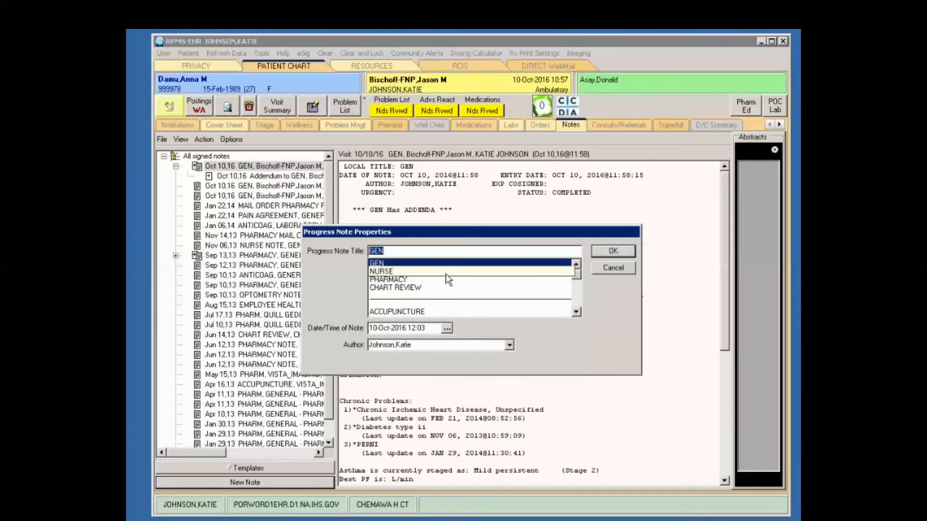
left_click(404, 289)
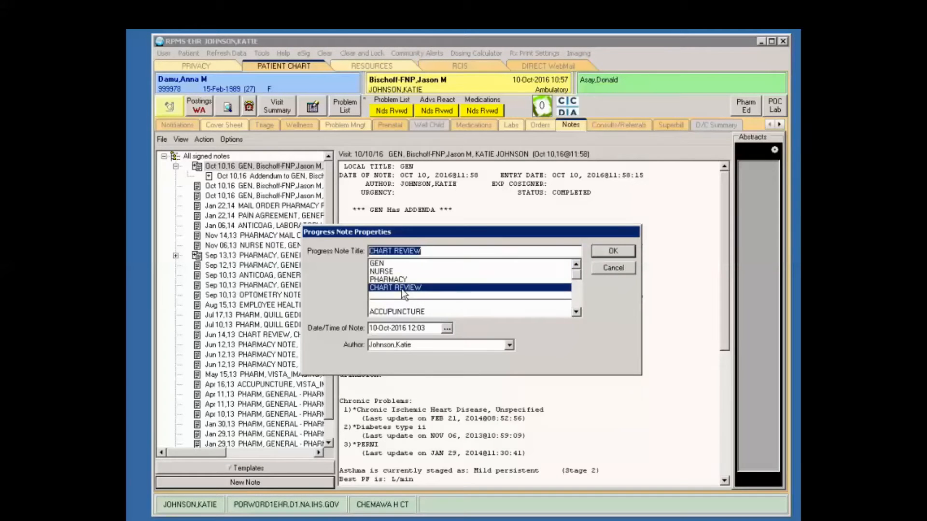
left_click(613, 251)
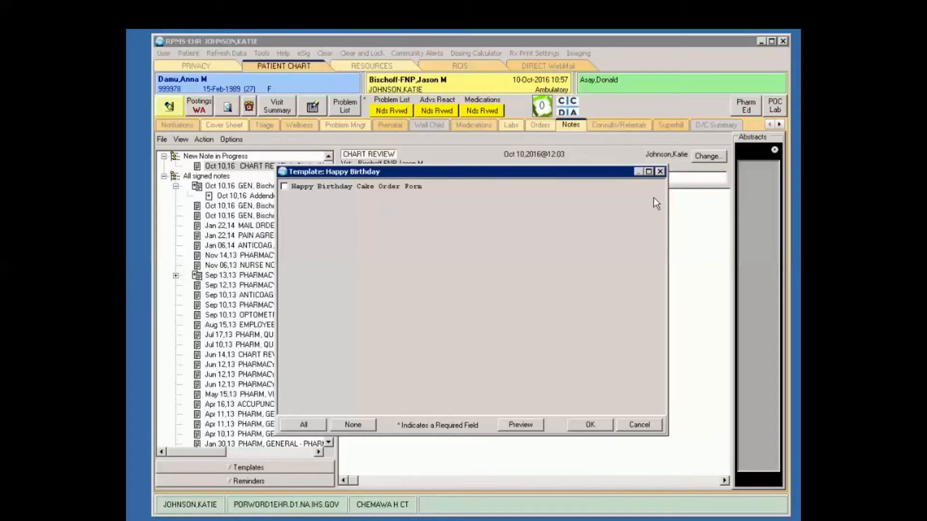
left_click(660, 172)
left_click(520, 330)
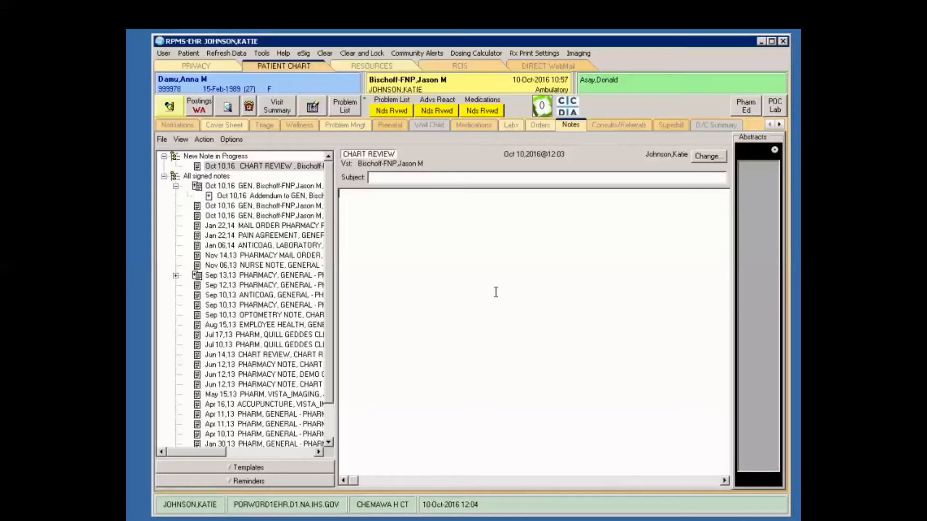
Delete the empty CHART REVIEW progress note and confirm the deletion
right_click(496, 292)
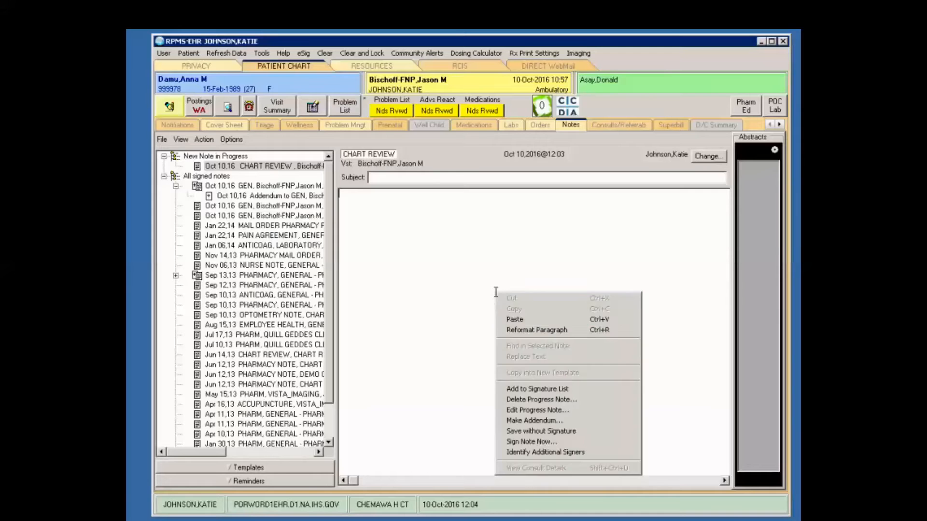
left_click(549, 400)
left_click(497, 356)
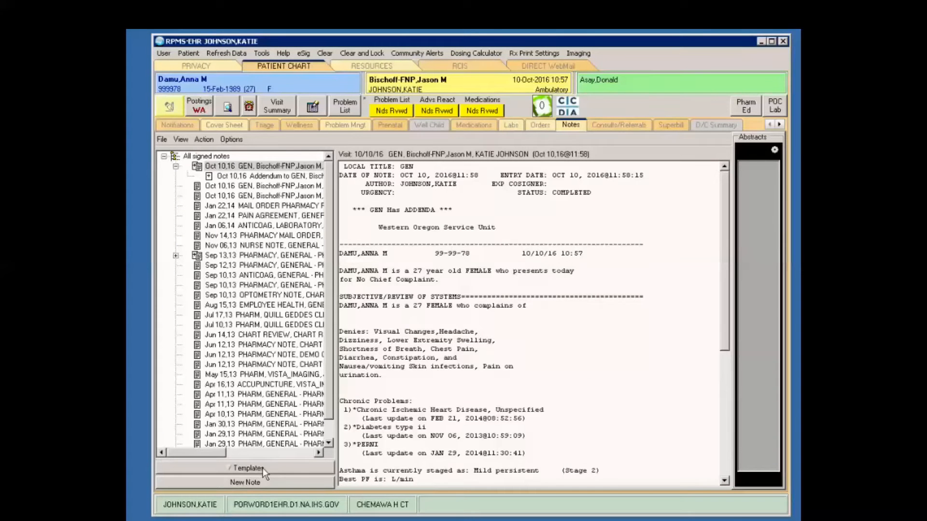
Create a new GEN progress note and show its clinical reminders with the Applicable and Not Applicable categories expanded
left_click(269, 481)
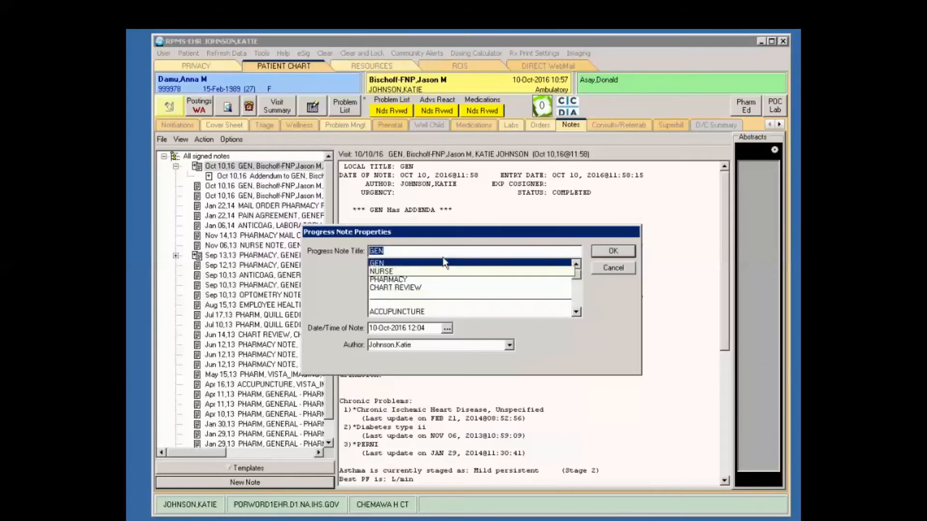
left_click(599, 253)
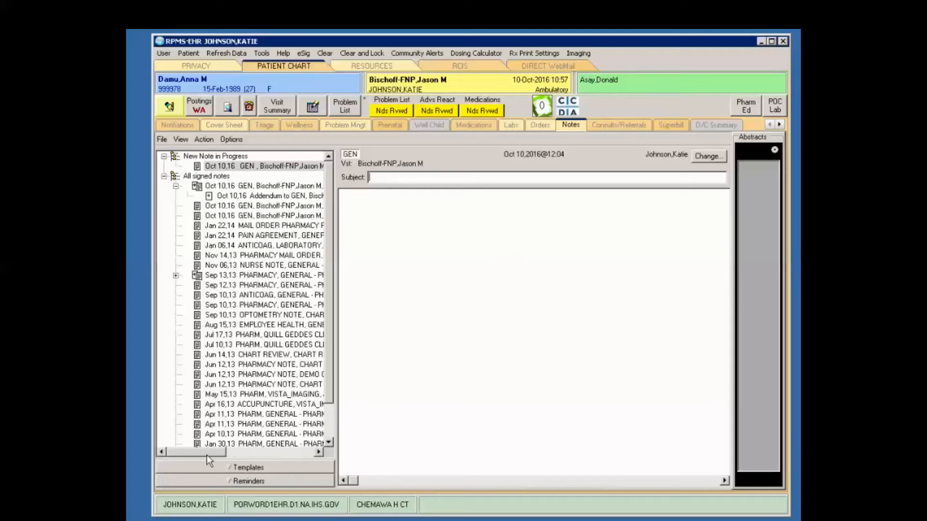
left_click(243, 482)
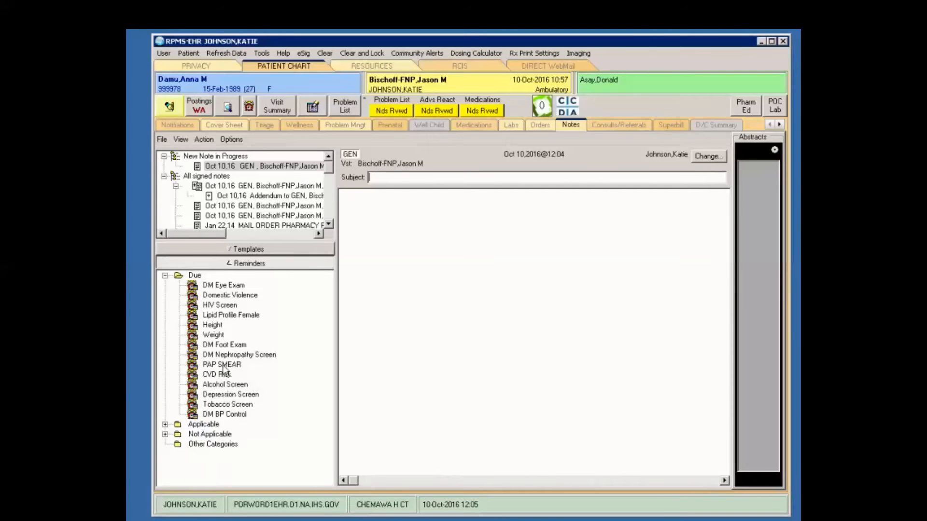
left_click(165, 424)
left_click(165, 444)
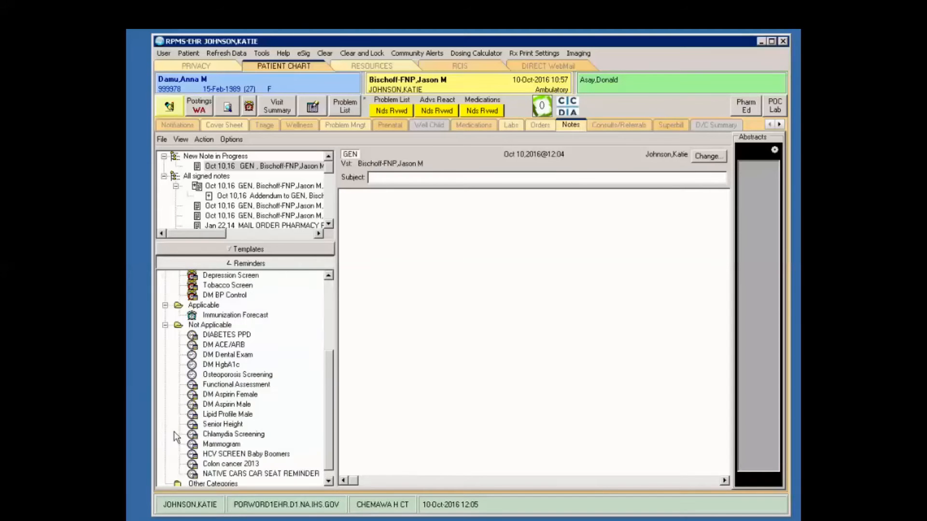
scroll(252, 415, "down", 1)
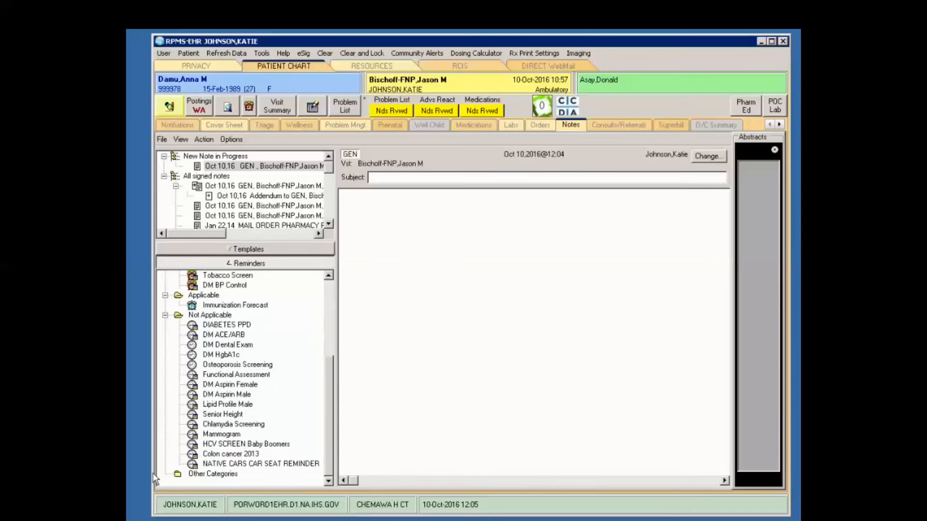
scroll(205, 363, "up", 5)
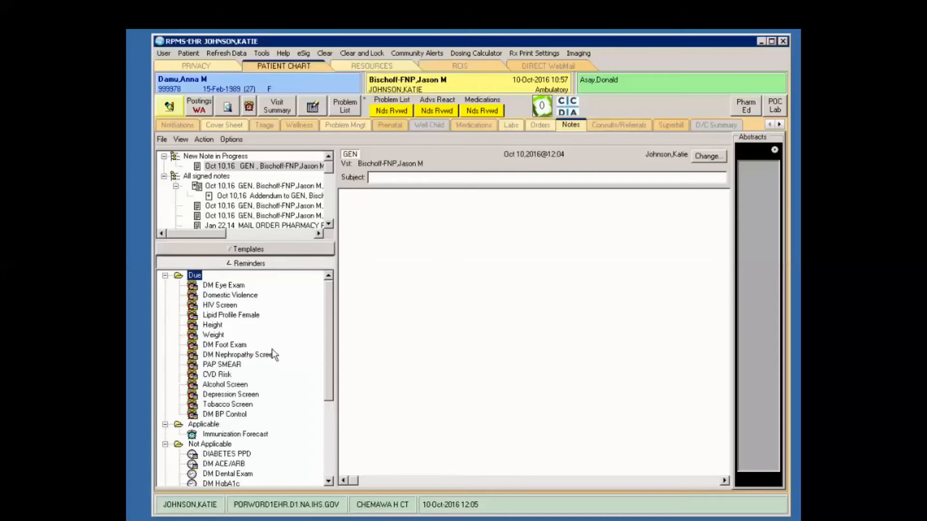
Open the due Alcohol Screen reminder, enlarge its resolution dialog, and select the Alcohol Screening Exam
left_click(205, 386)
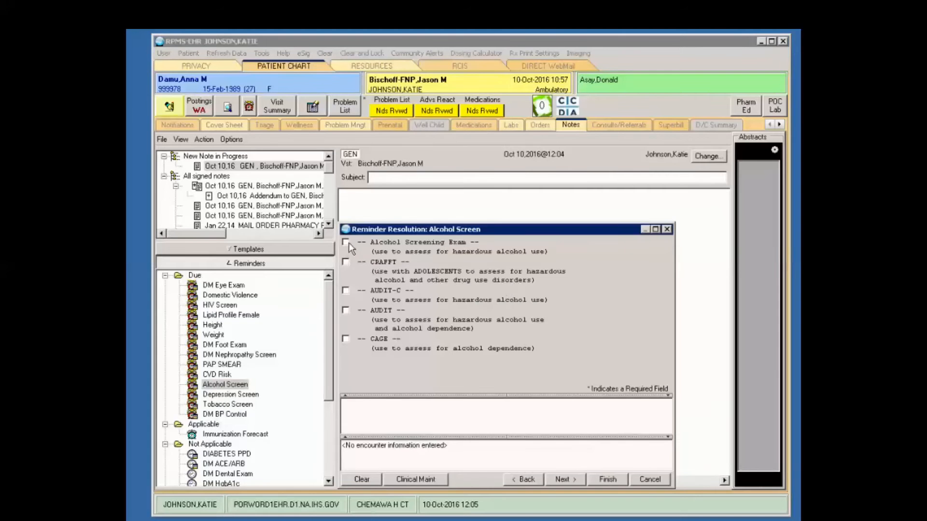
left_click_drag(503, 223, 503, 116)
left_click(346, 133)
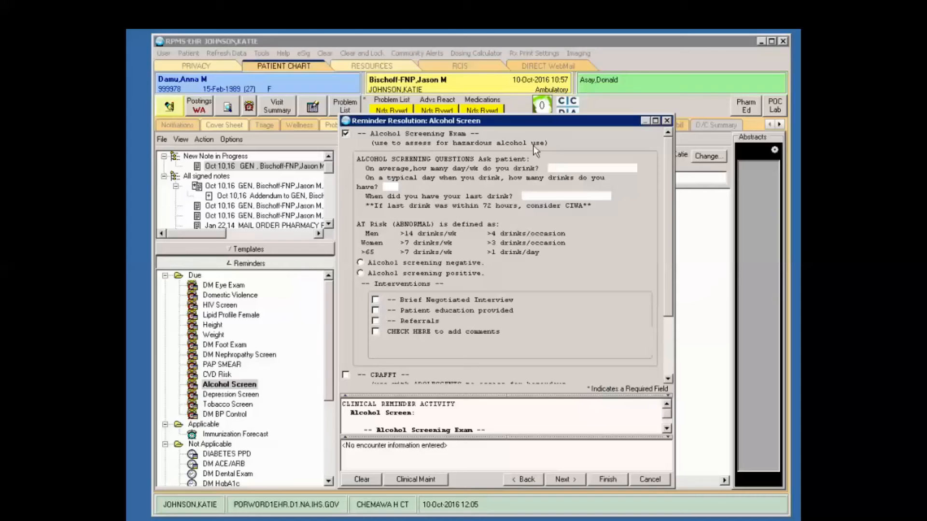
Answer the alcohol screening questions with "asfasdf" days per week, "d" drinks and "asdfsd" for the last drink, and mark the screening negative
left_click(595, 167)
type("asfasdf")
left_click(390, 187)
type("d")
left_click(527, 195)
type("asdfsd")
left_click(361, 262)
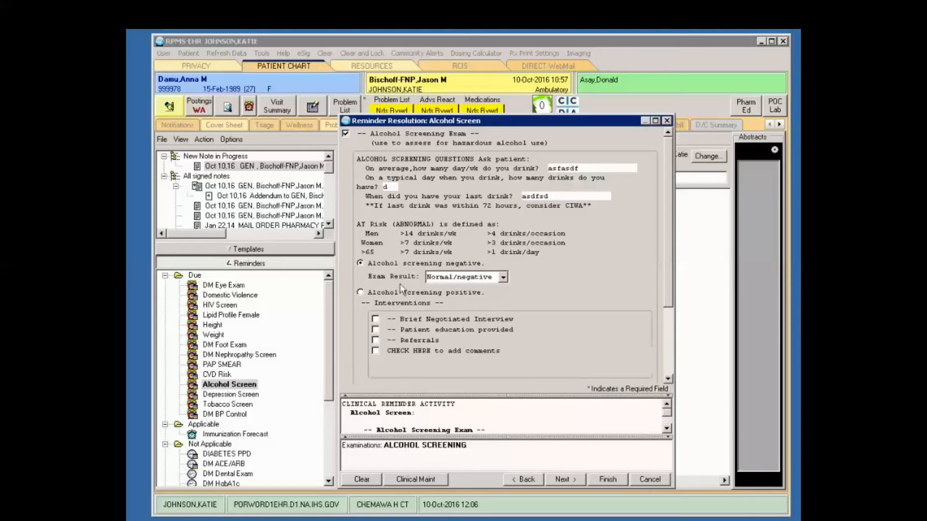
Keep the alcohol exam result as Normal/negative, review the generated reminder text and remaining screening options, and finish the Alcohol Screen reminder
left_click(503, 279)
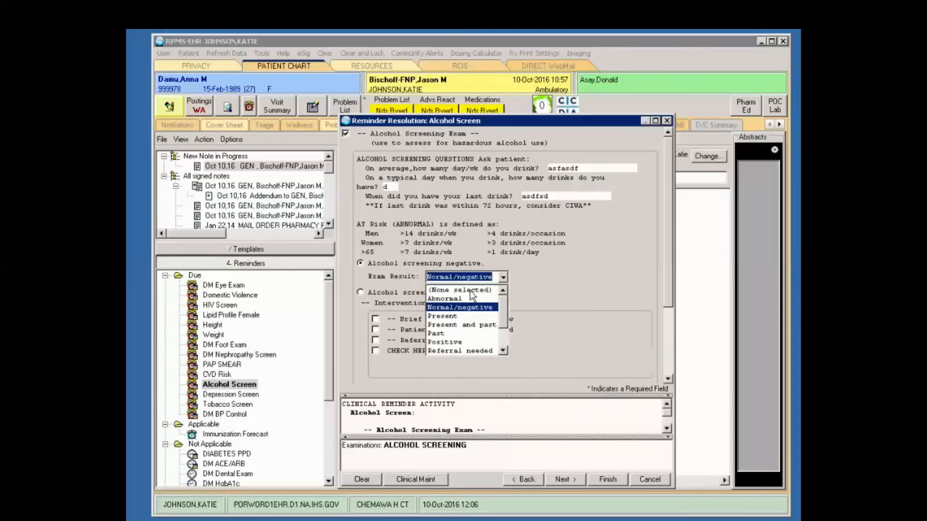
left_click(459, 304)
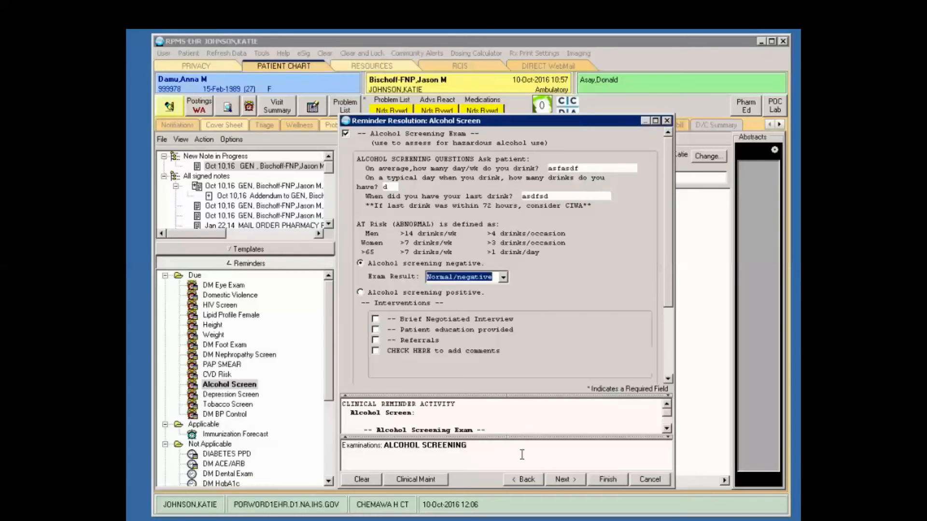
left_click(403, 411)
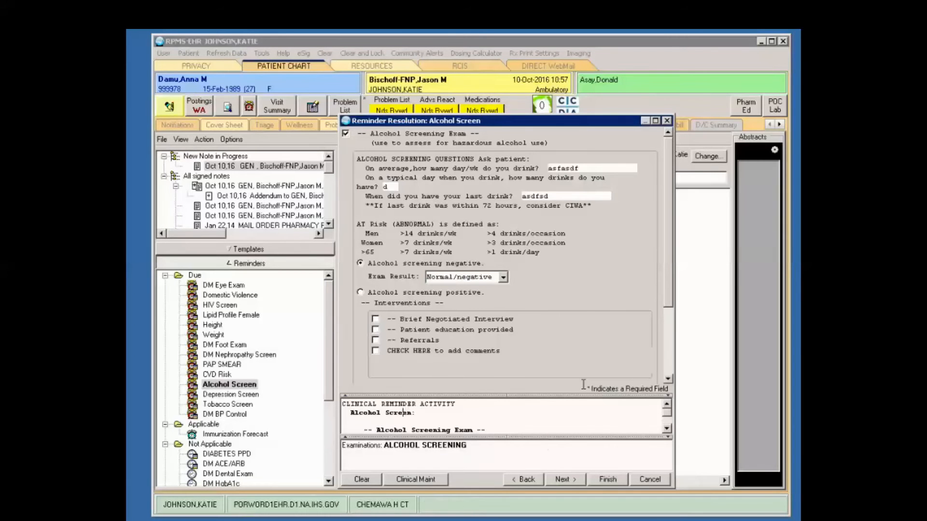
left_click(668, 428)
left_click(668, 427)
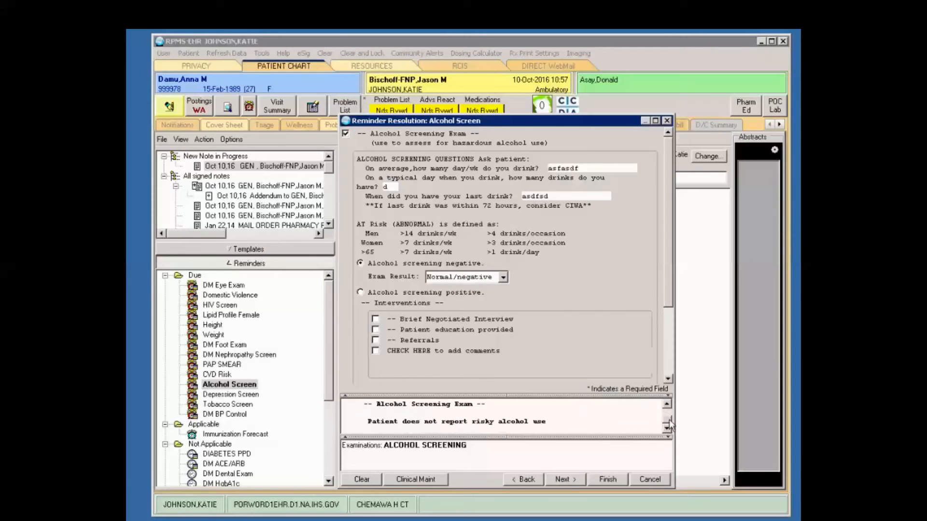
left_click(671, 407)
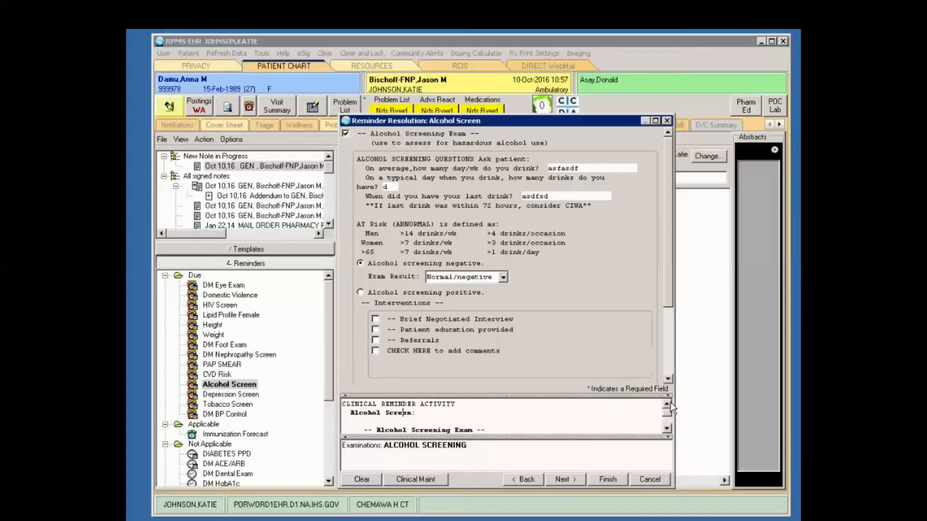
left_click(507, 460)
left_click_drag(668, 265, 679, 389)
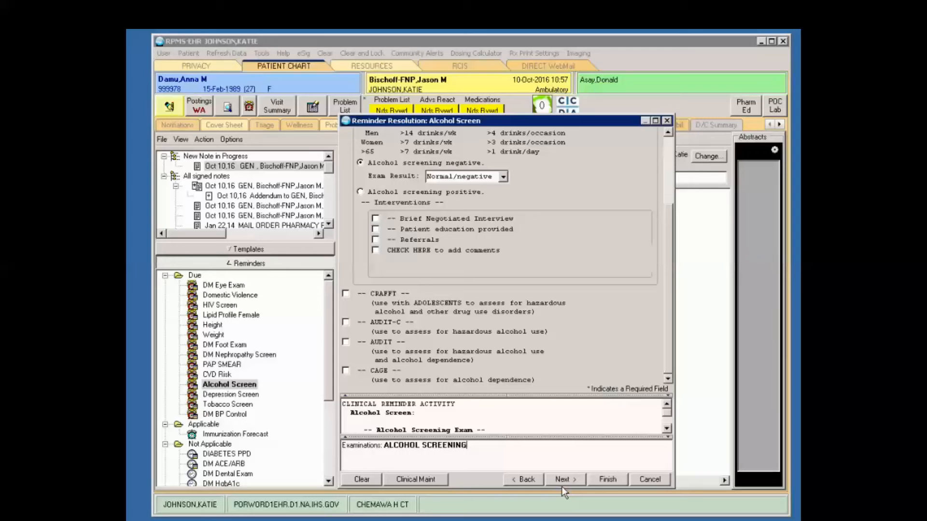
left_click(607, 479)
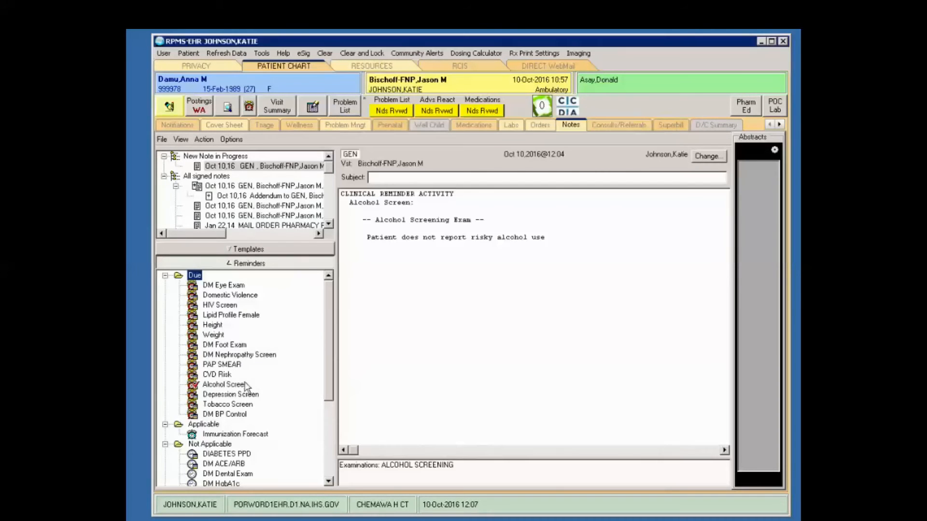
Resolve the due Lipid Profile Female reminder as ordered per standing order and accept the resulting LIPID PANEL lab order
left_click(218, 317)
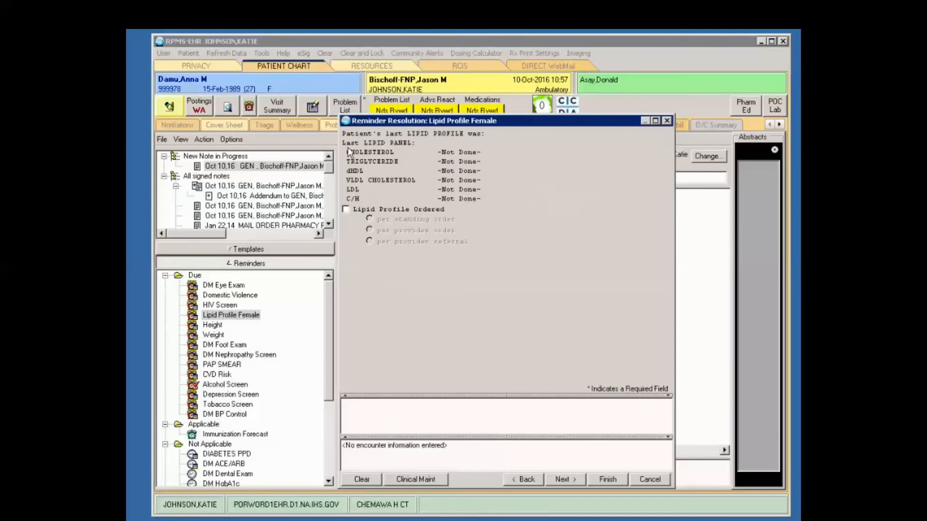
left_click(346, 209)
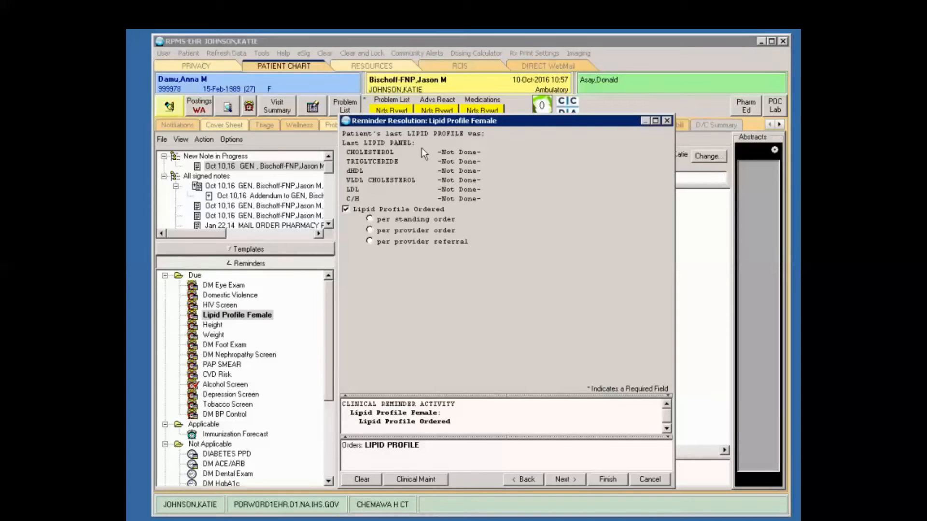
left_click(370, 219)
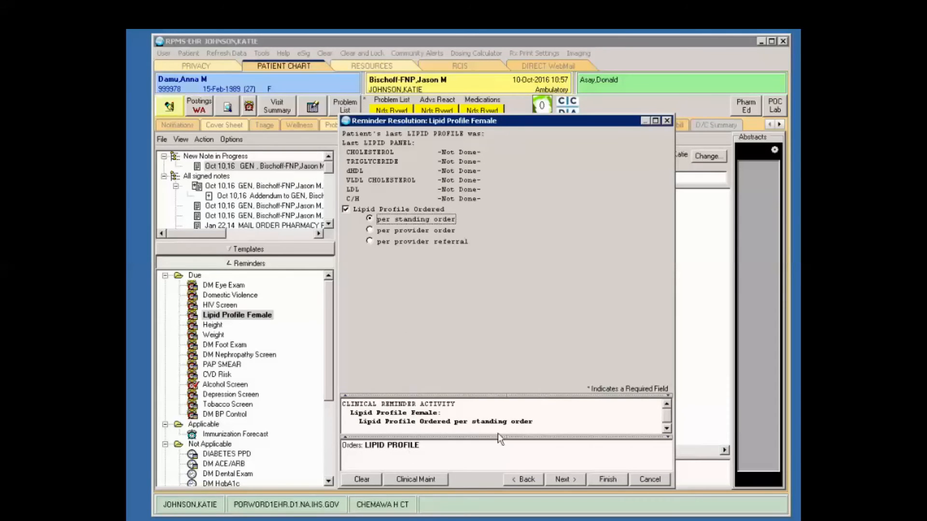
left_click(600, 481)
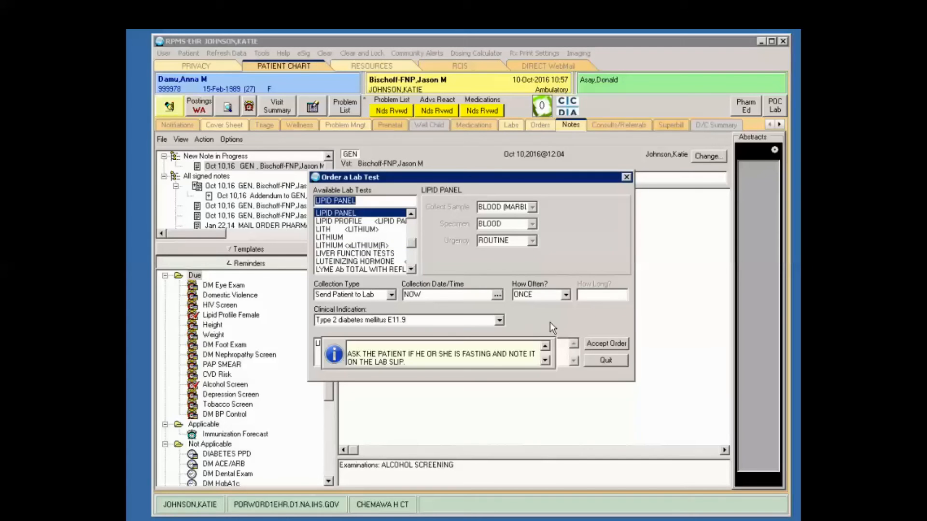
left_click(621, 345)
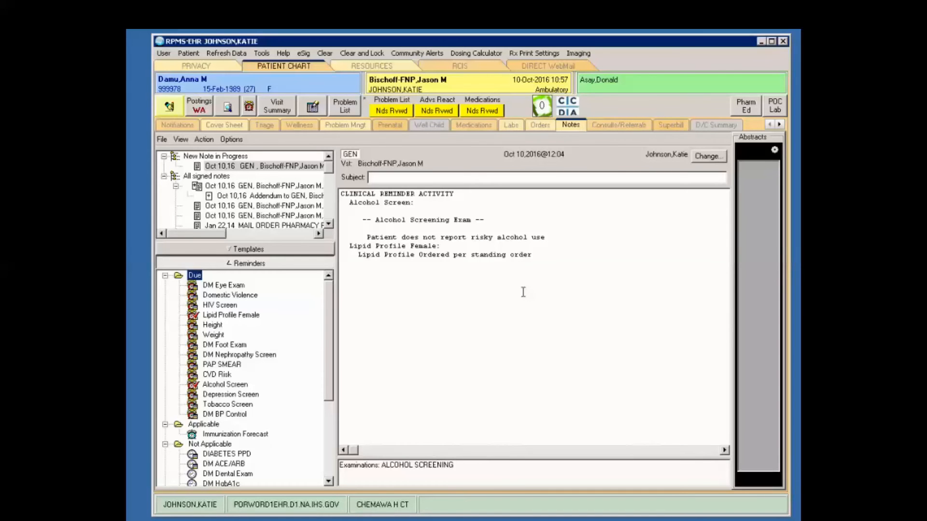
Sign the GEN progress note and the LIPID PANEL order with the electronic signature code
scroll(217, 401, "down", 3)
scroll(217, 400, "down", 2)
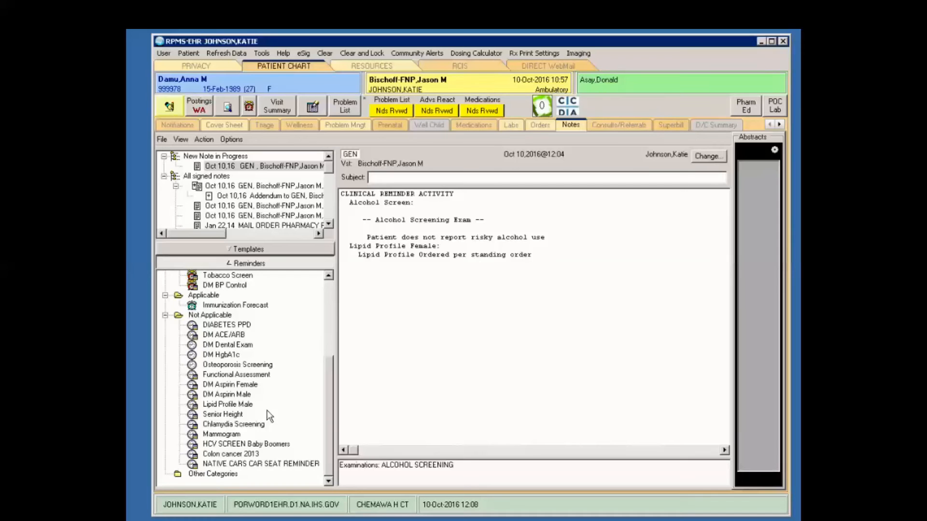
right_click(543, 329)
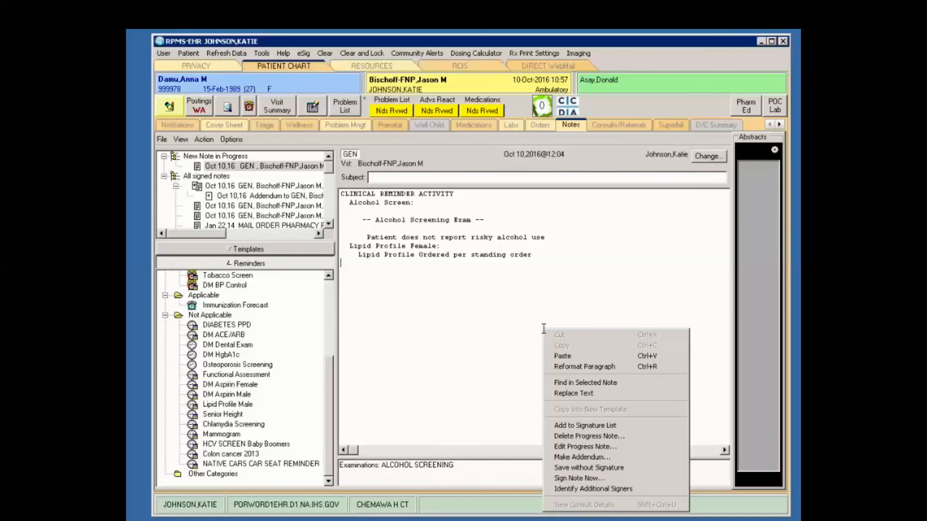
left_click(574, 479)
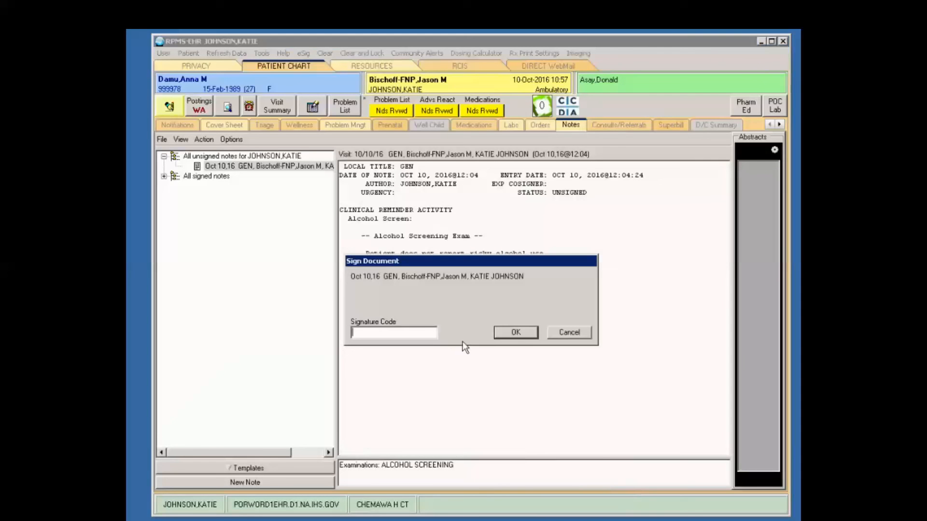
type("******")
key("Return")
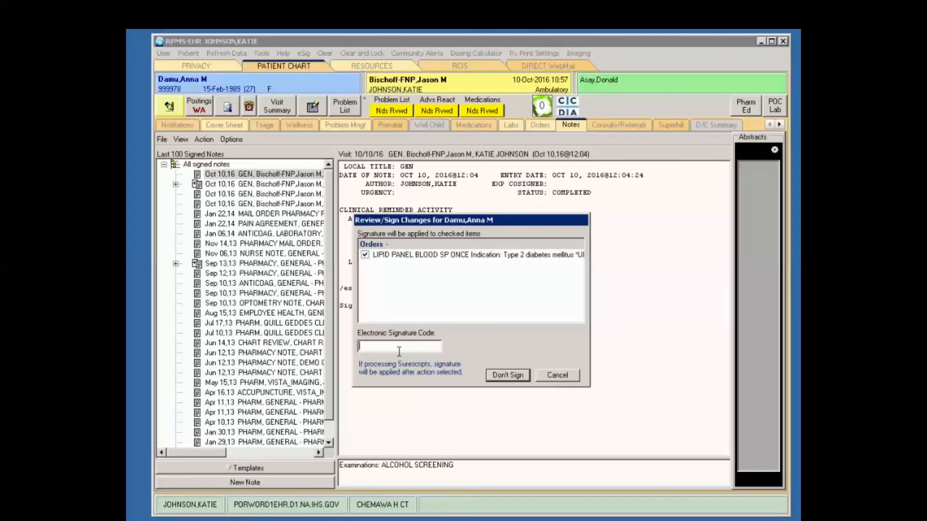
type("******")
key("Return")
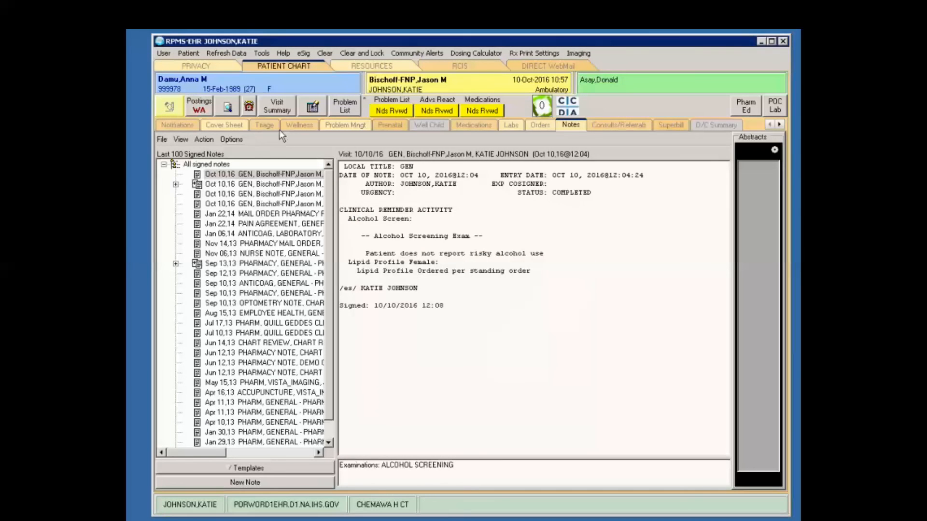
Check the patient's wellness records for the alcohol screening exam and return to the signed progress note
left_click(297, 126)
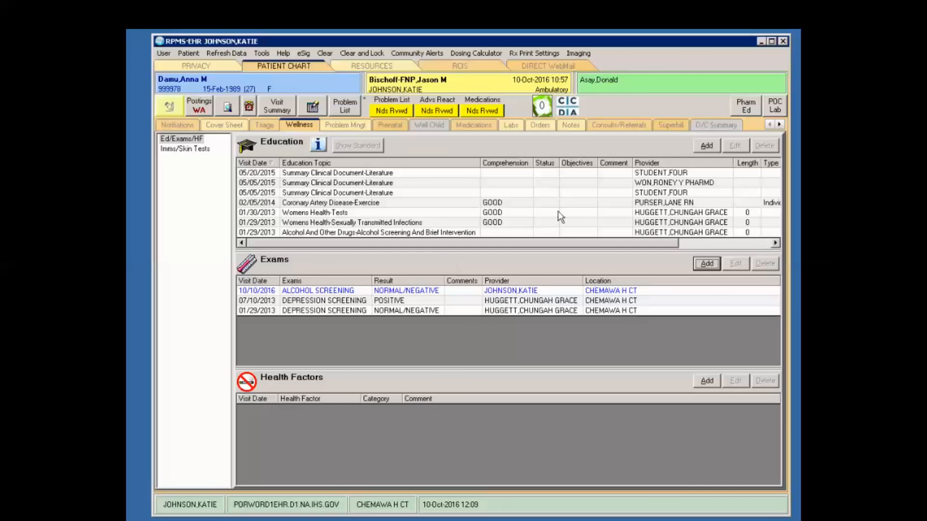
left_click(570, 125)
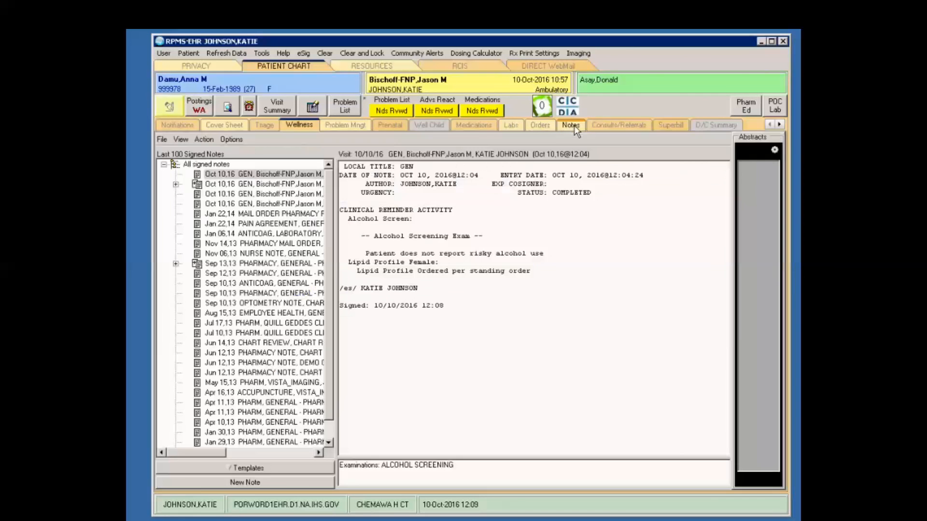